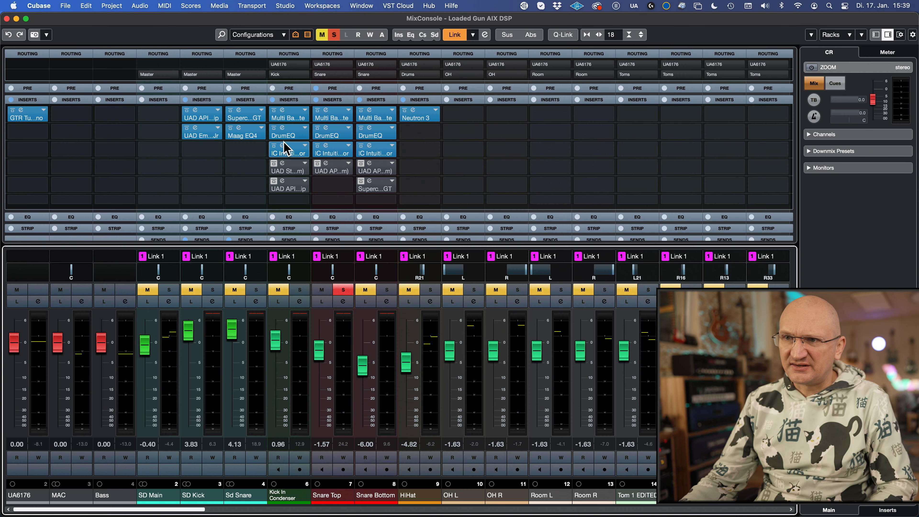
Bypass the first three inserts (multi-band gate, DrumEQ and IC Intuition) on the Snare Top channel, leaving the Kick inserts active.
left_click(274, 110)
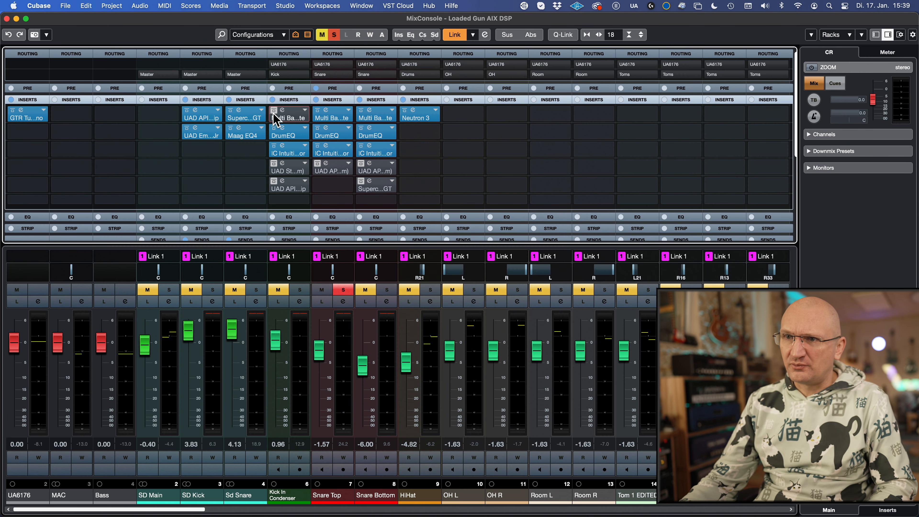
left_click(274, 110)
left_click(318, 110)
left_click(317, 128)
left_click(317, 145)
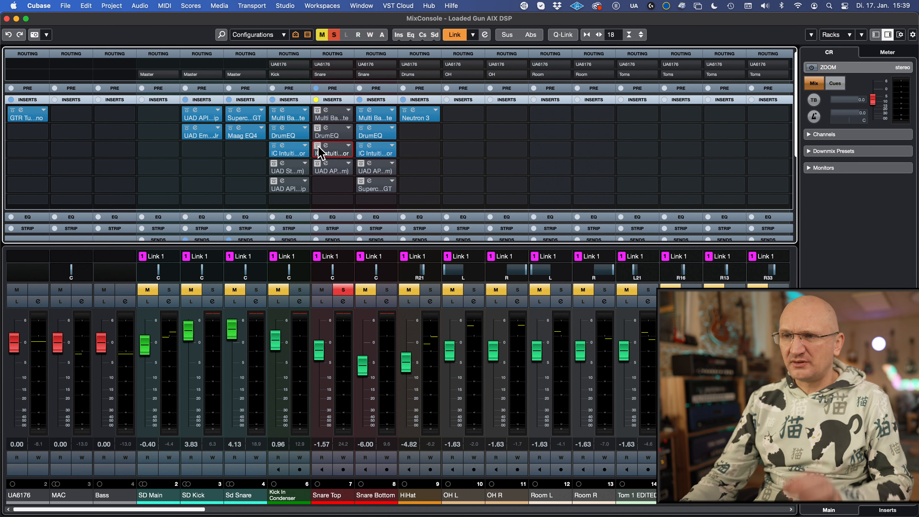
Move the MixConsole aside and play the soloed Snare Top track to hear it without its inserts.
left_click_drag(206, 21, 609, 25)
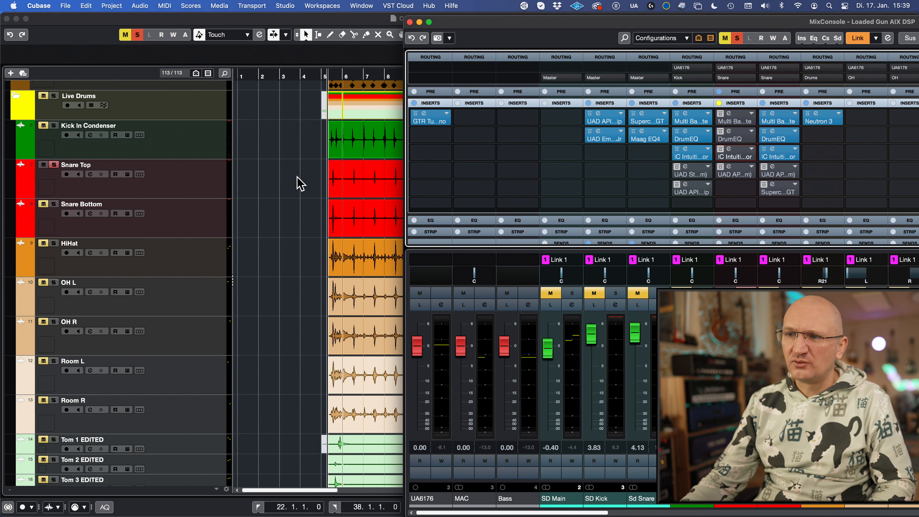
scroll(299, 183, "right", 5)
key("space")
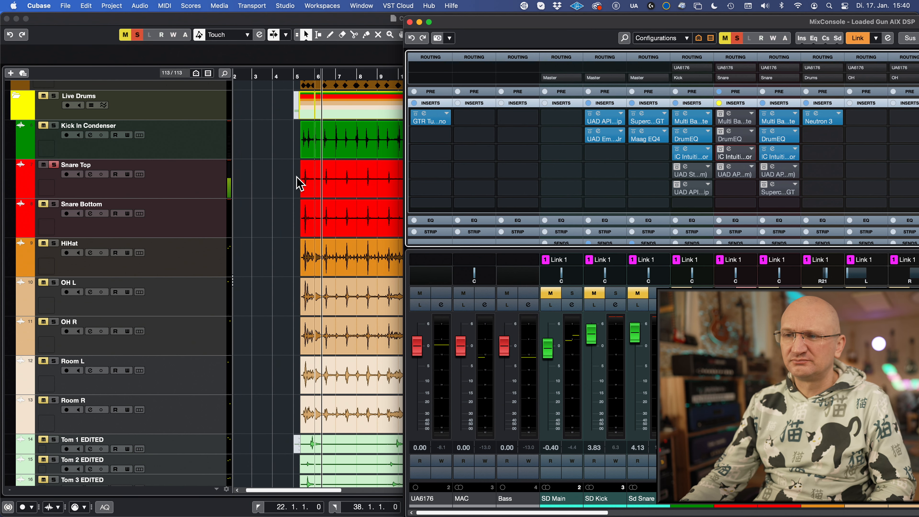
scroll(300, 183, "right", 5)
scroll(300, 183, "left", 2)
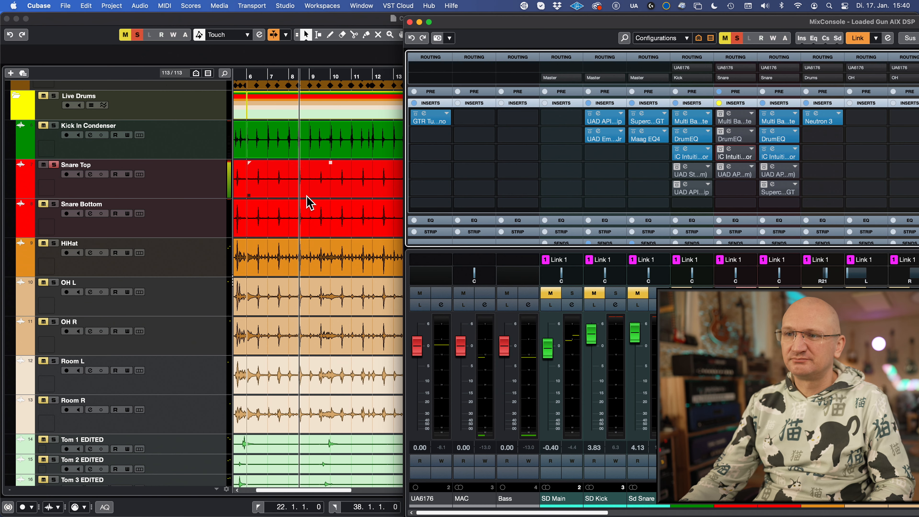
key("space")
Bring the project window to the front and select the Snare Top event spanning bars 6 to 14.
key("h")
key("h")
left_click(289, 186)
key("alt+s")
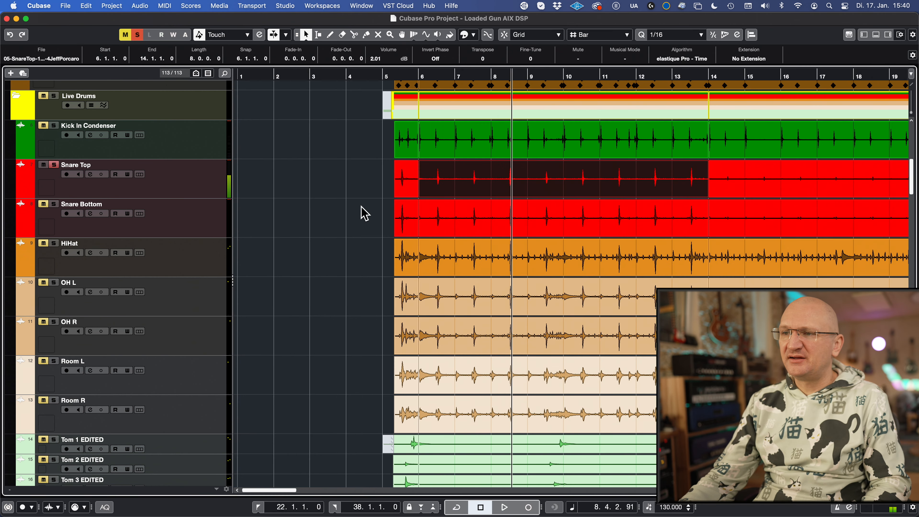
Enlarge the Snare Top track's height to inspect its waveform and rewind the playback cursor to around bar 6.
scroll(363, 202, "up", 1)
left_click_drag(208, 207, 229, 342)
key("g")
key("g")
scroll(396, 283, "right", 3)
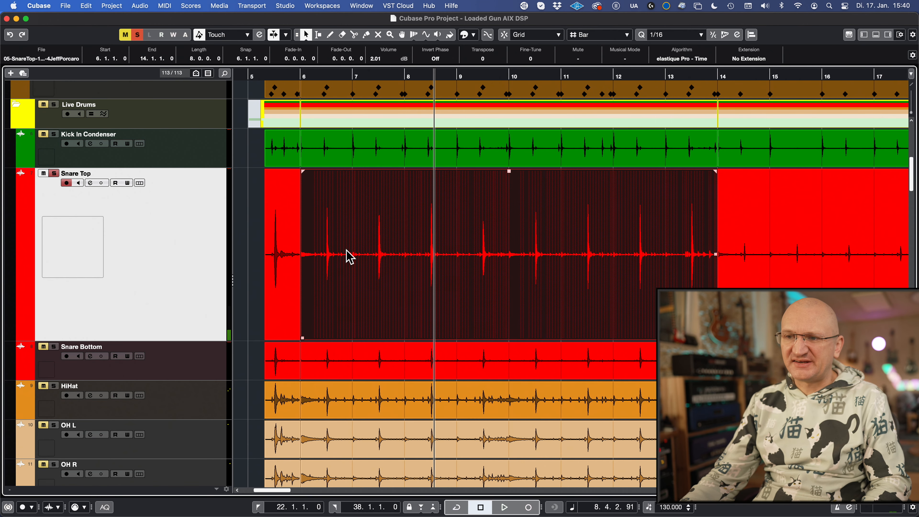
key("KP_Subtract")
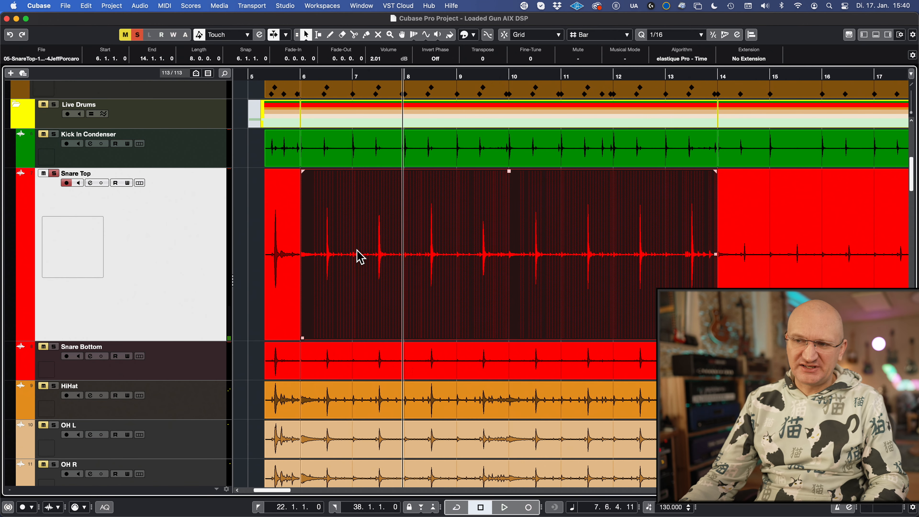
scroll(356, 247, "right", 3)
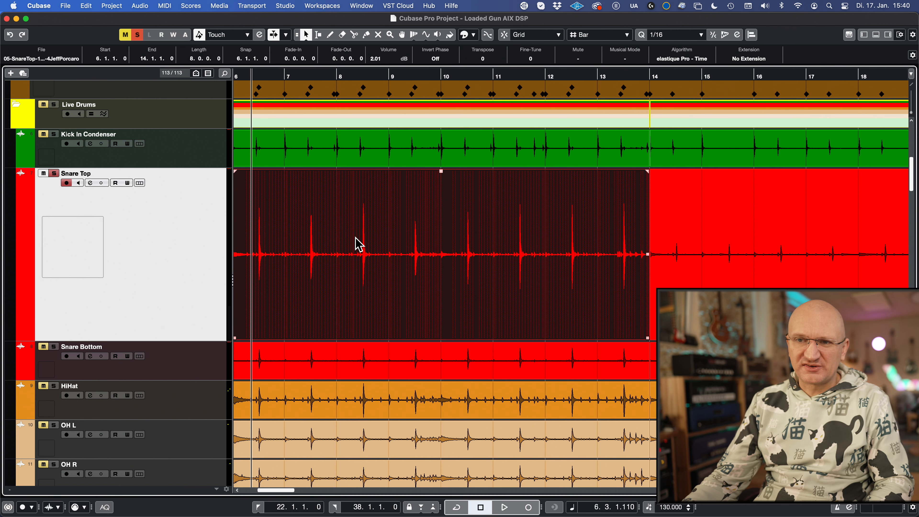
scroll(354, 241, "left", 3)
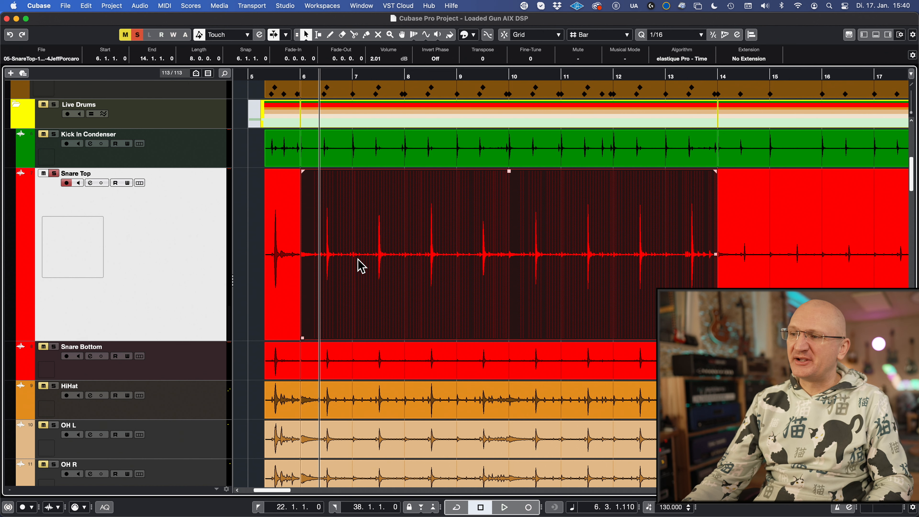
Reactivate the Multi Band Gate insert on the Snare Top channel in the MixConsole and place its editor beside the channel's inserts.
key("F3")
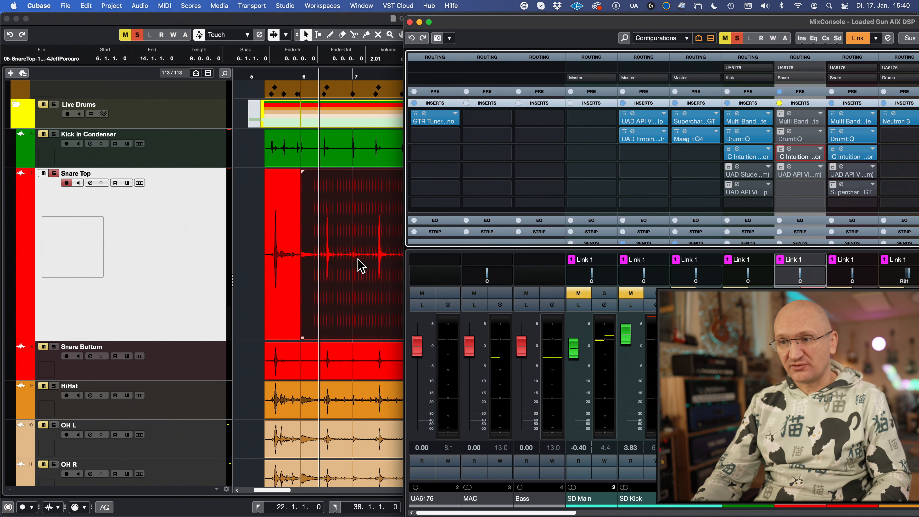
left_click_drag(643, 48, 603, 54)
left_click(749, 125)
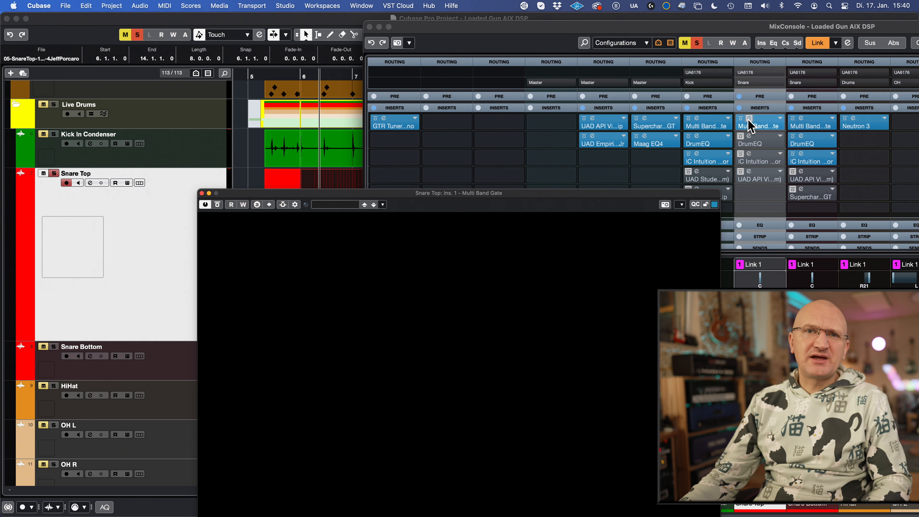
left_click_drag(544, 193, 466, 80)
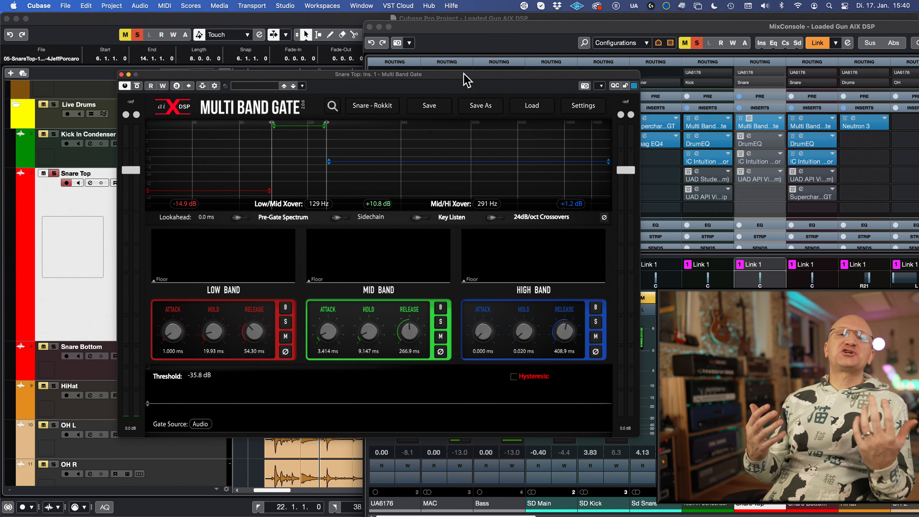
left_click_drag(453, 81, 428, 68)
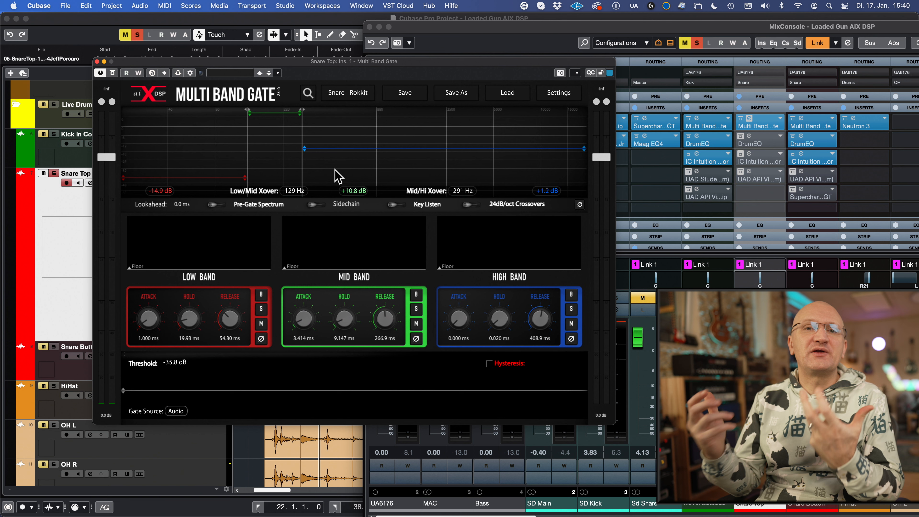
Turn on Key Listen in the Multi Band Gate and set the HP frequency to 334 Hz and the LP frequency to 675 Hz.
left_click(396, 204)
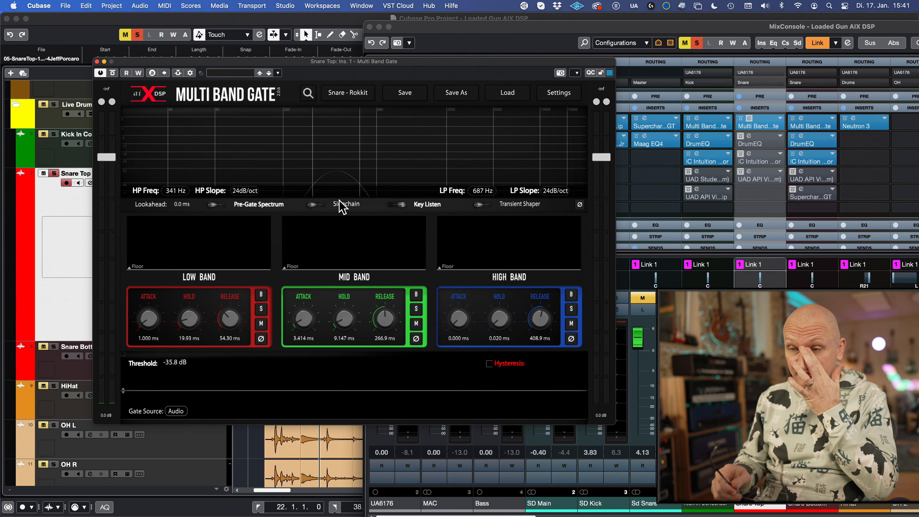
left_click_drag(312, 122, 311, 122)
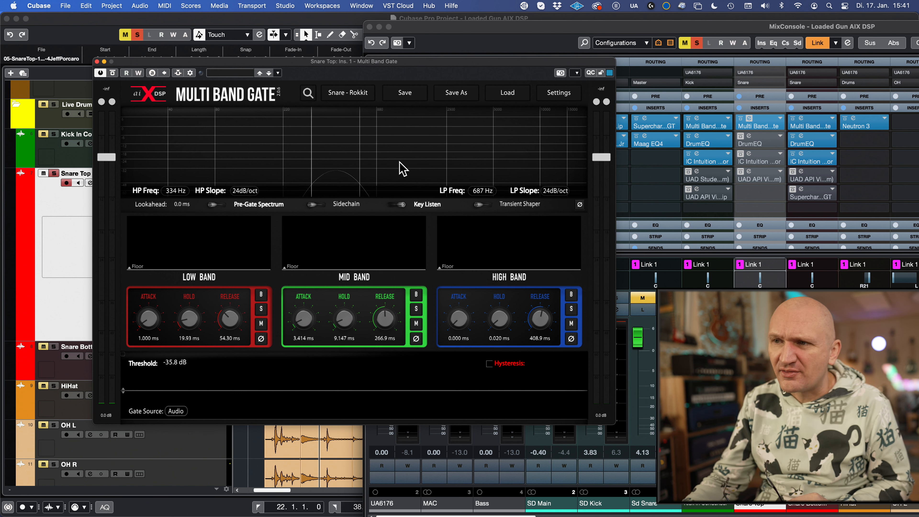
left_click_drag(358, 140, 359, 140)
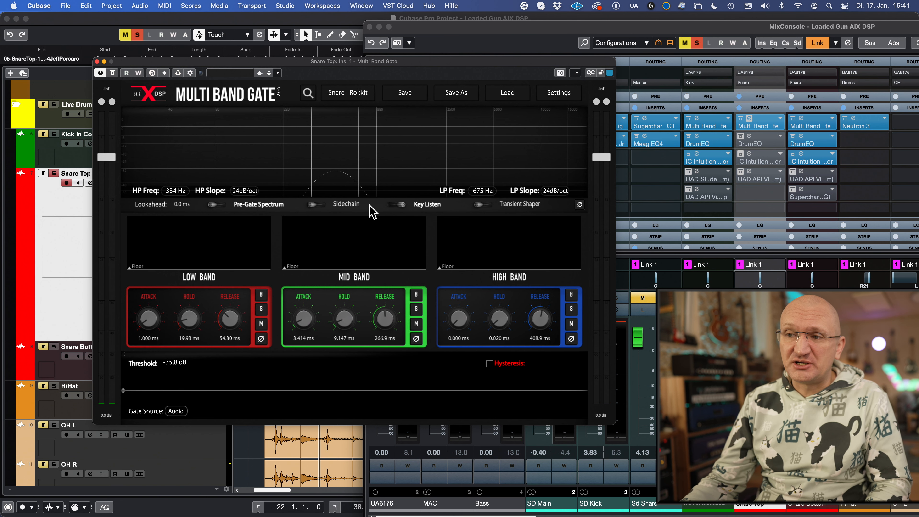
Play the snare to audition the filtered key signal, and turn Key Listen off.
key("space")
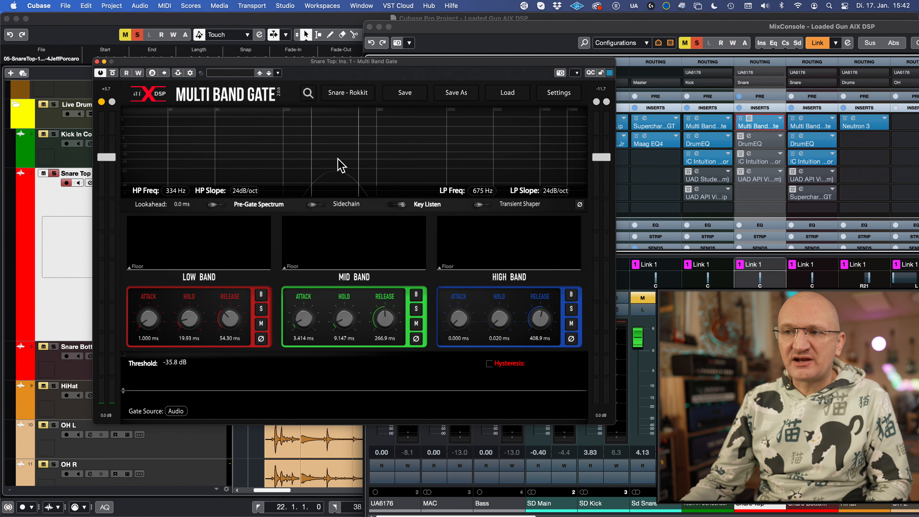
left_click_drag(287, 61, 600, 59)
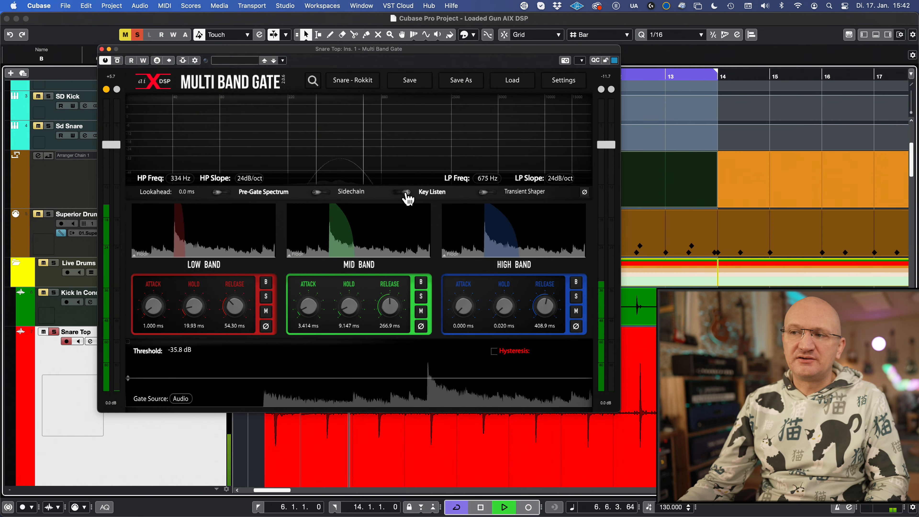
left_click(403, 194)
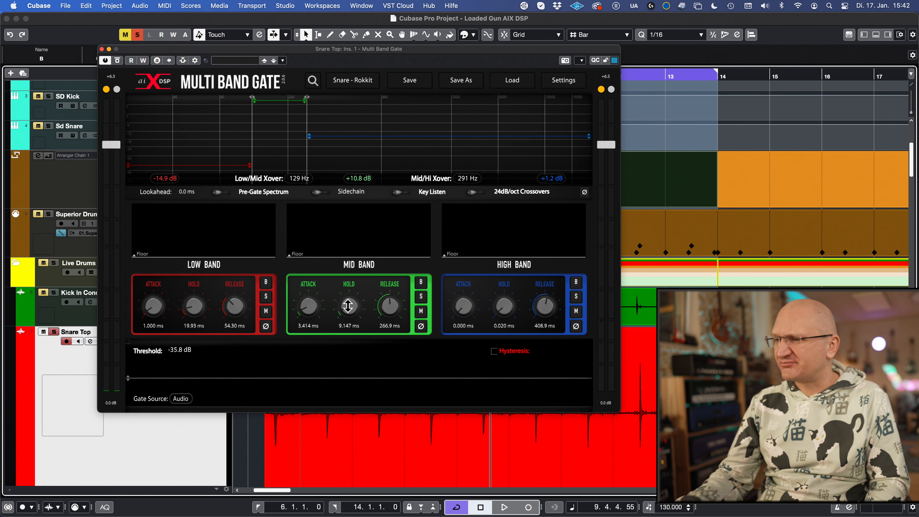
Try gate thresholds of -8.3 dB, -23.1 dB and -53.2 dB while the snare loop plays.
key("space")
left_click_drag(326, 378, 327, 349)
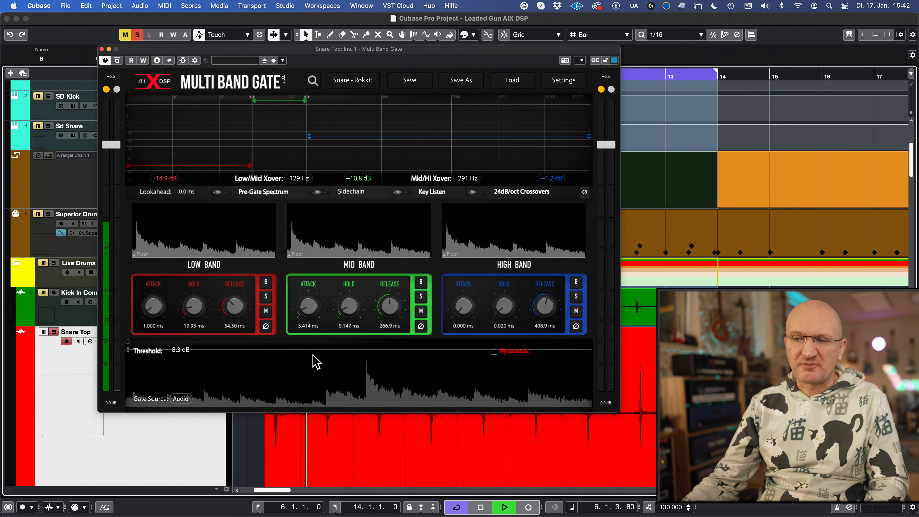
left_click_drag(314, 351, 312, 367)
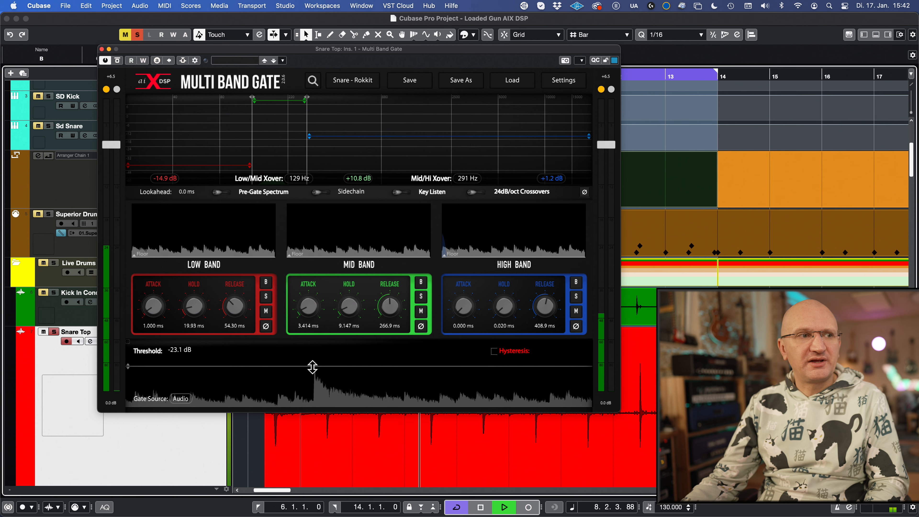
left_click_drag(311, 365, 309, 391)
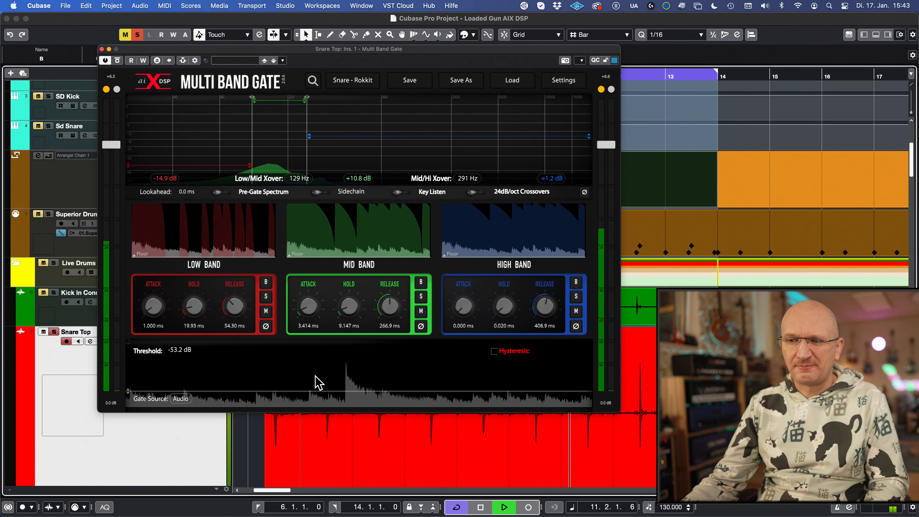
key("space")
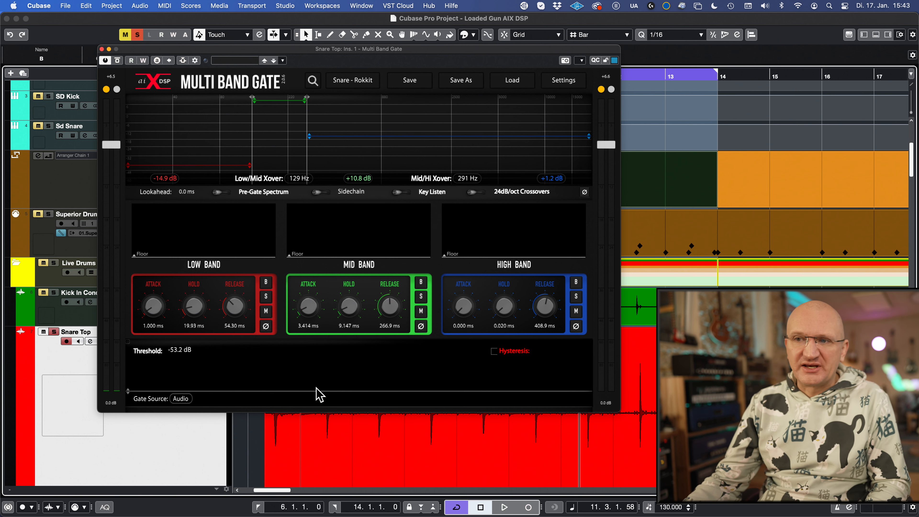
Switch the gate source to MIDI and back to Audio.
left_click(184, 401)
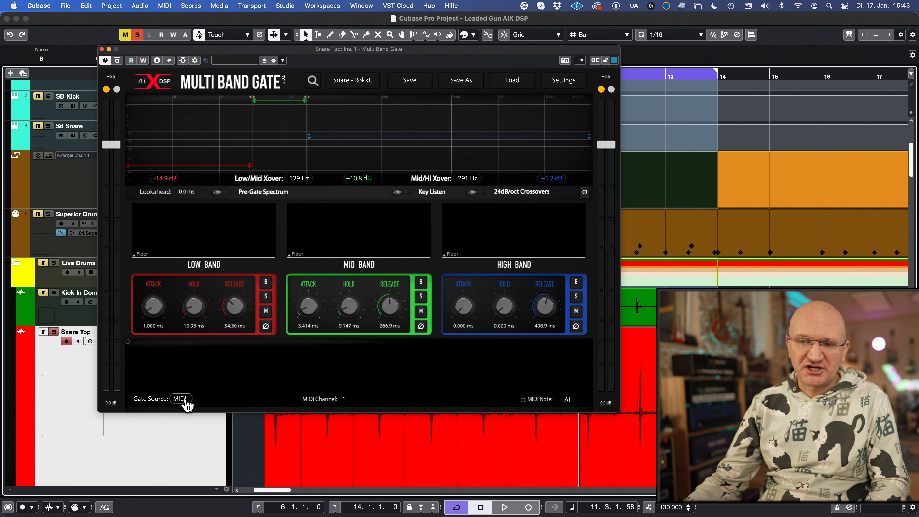
left_click(185, 400)
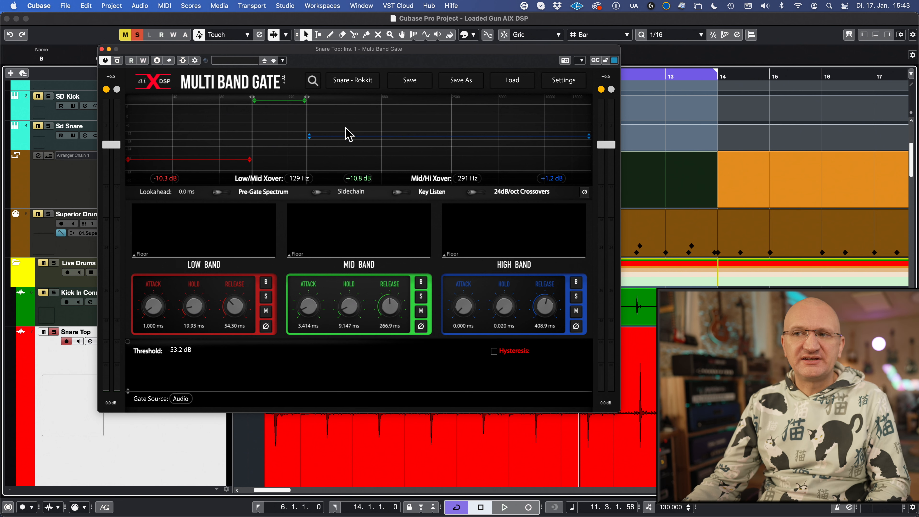
Play the snare loop through the gate and set the threshold to -32.7 dB.
key("space")
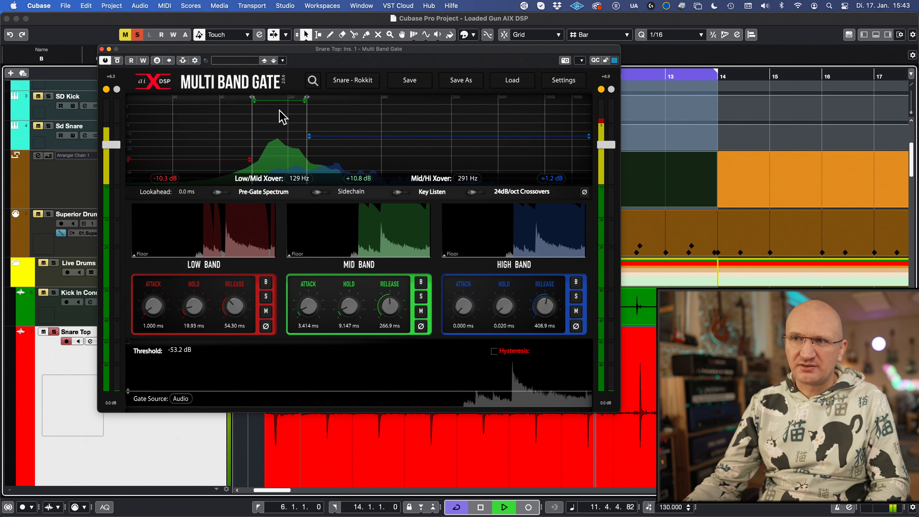
mouse_move(370, 141)
left_mouse_down()
mouse_move(367, 109)
mouse_move(370, 154)
mouse_move(372, 137)
left_mouse_up()
key("space")
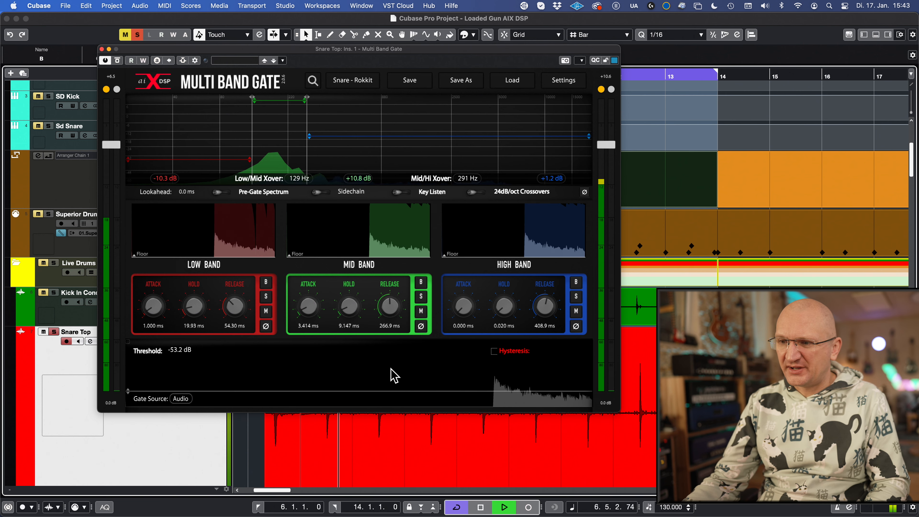
left_click_drag(368, 375, 370, 375)
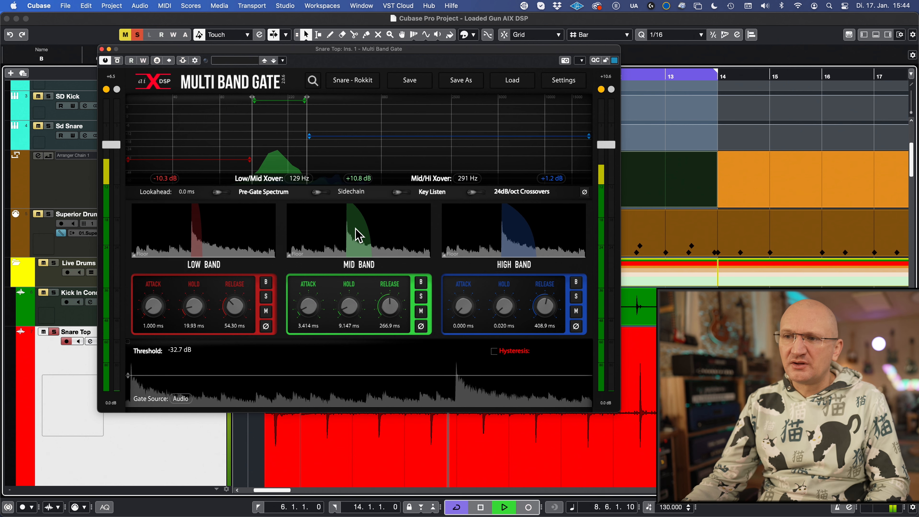
key("space")
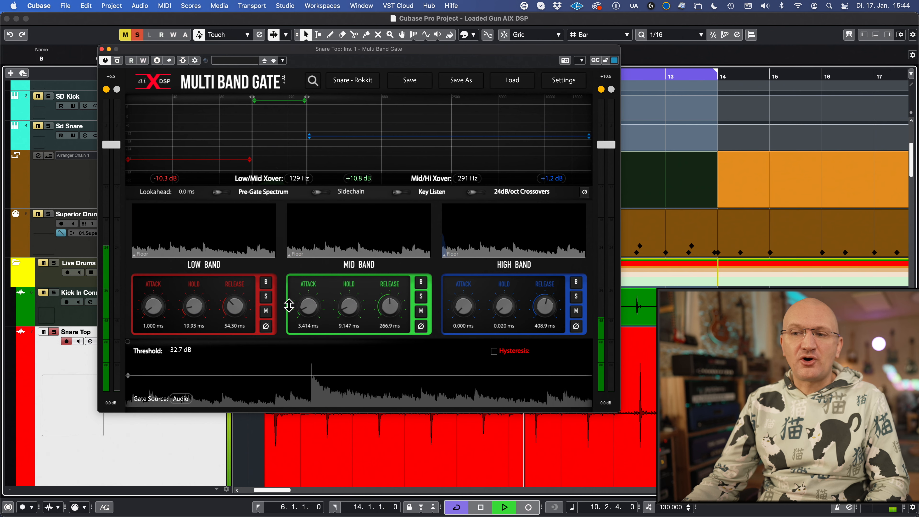
Set the mid band's attack to 0.237 ms and its hold to 243.6 ms while auditioning the snare loop.
left_click_drag(309, 307, 308, 299)
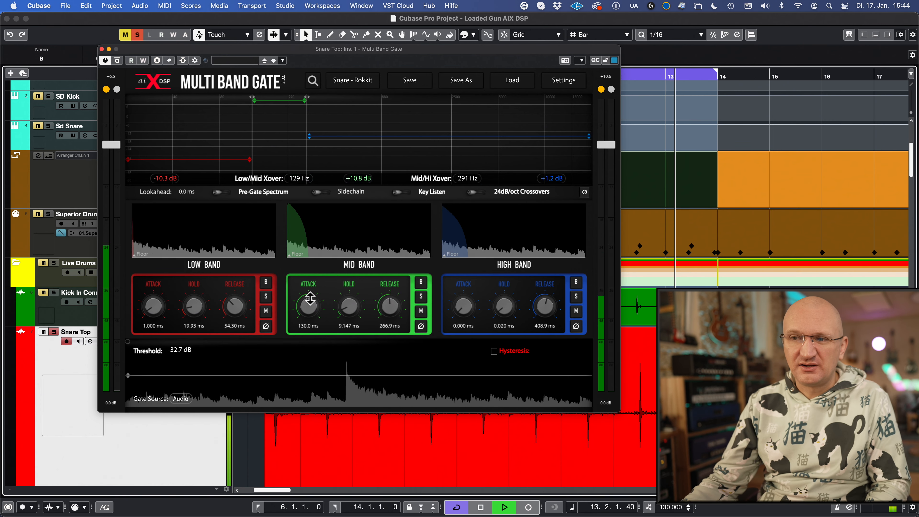
left_click_drag(309, 307, 311, 356)
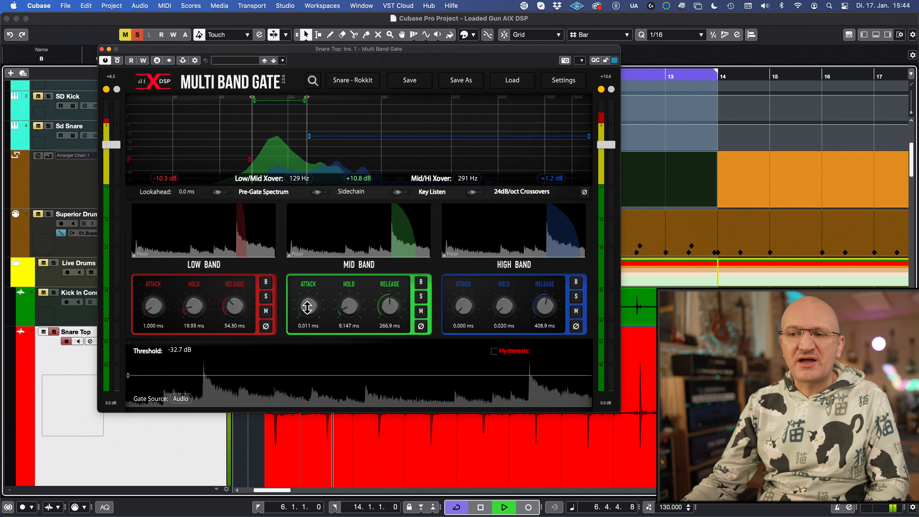
left_click_drag(308, 310, 306, 308)
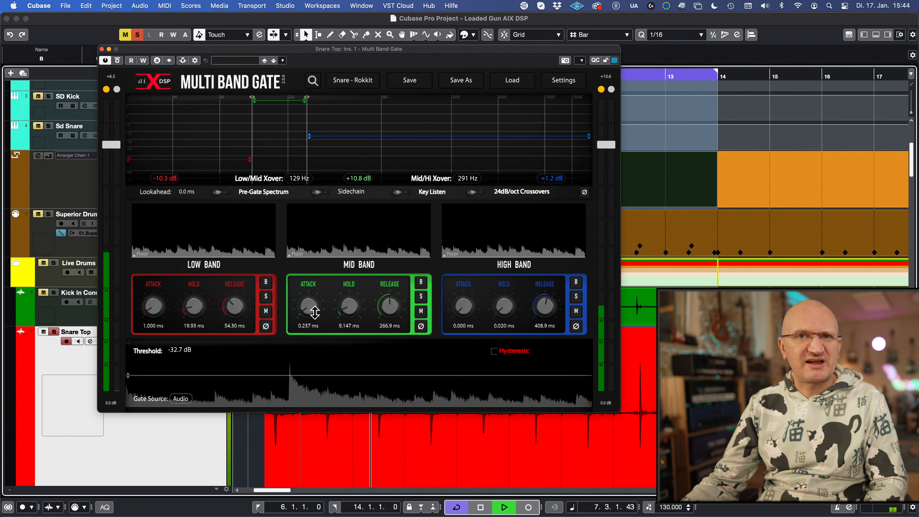
left_click_drag(349, 306, 358, 271)
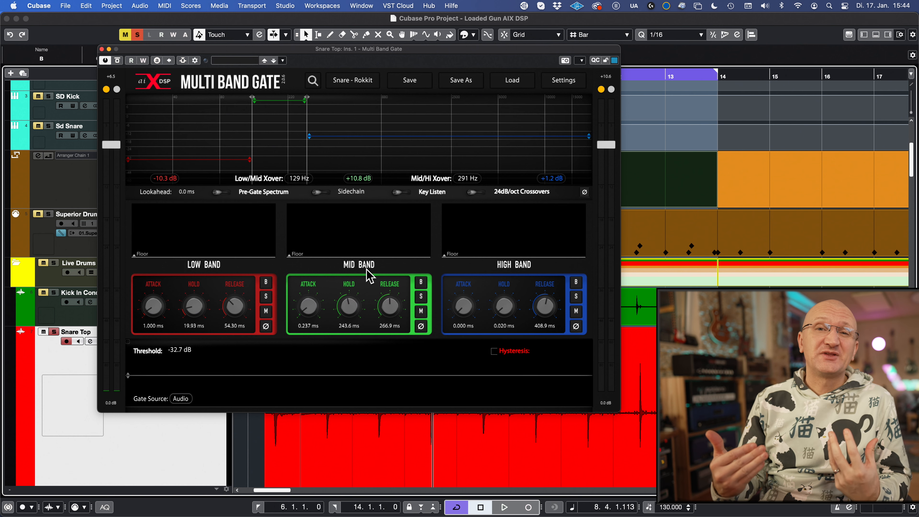
key("space")
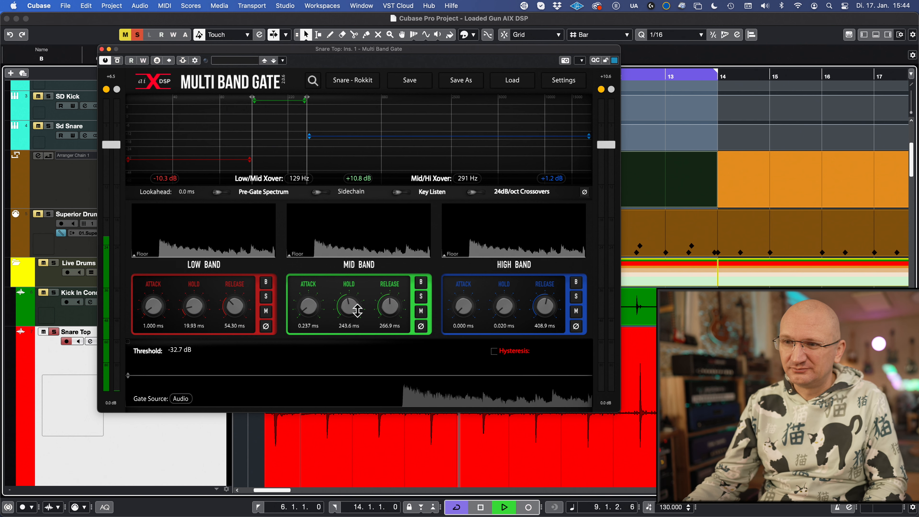
Try longer mid and high holds and settle on hold times of 5.119 ms low, 50.91 ms mid and 8.452 ms high.
left_click_drag(351, 297, 351, 294)
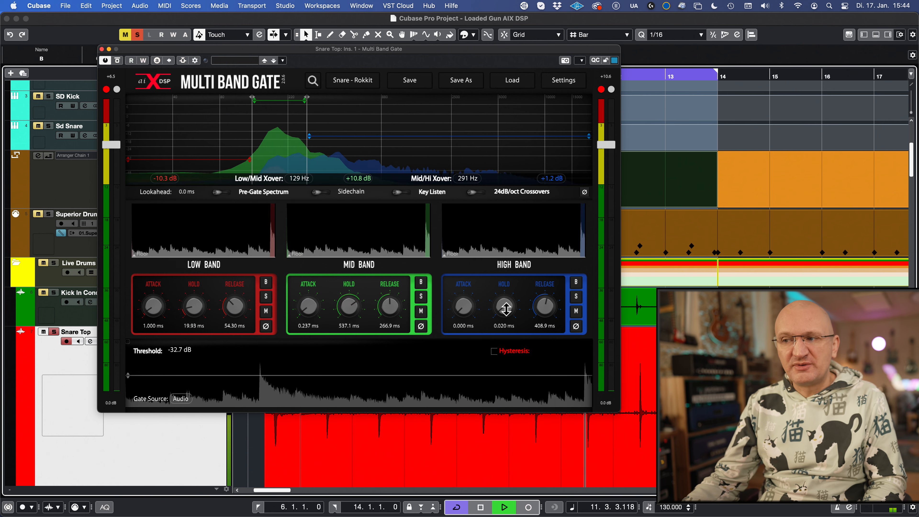
left_click_drag(503, 308, 508, 288)
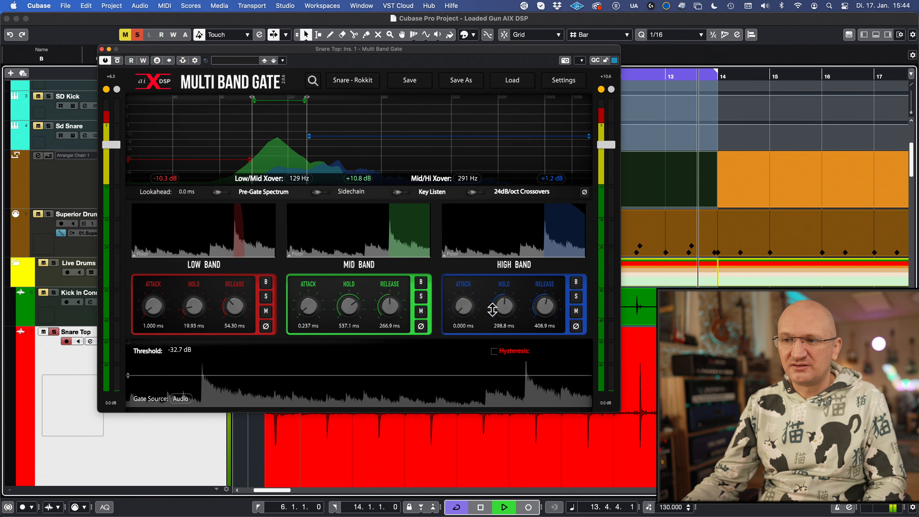
left_click_drag(347, 306, 359, 376)
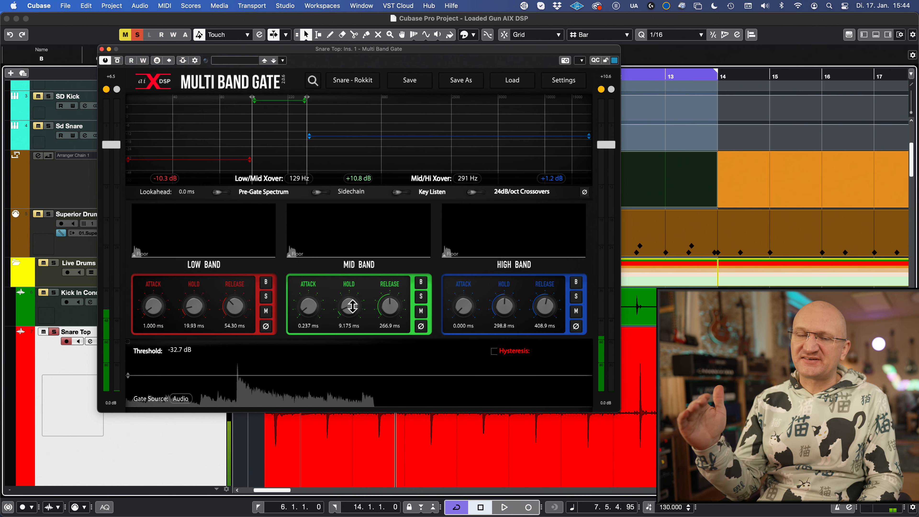
left_click_drag(193, 307, 193, 312)
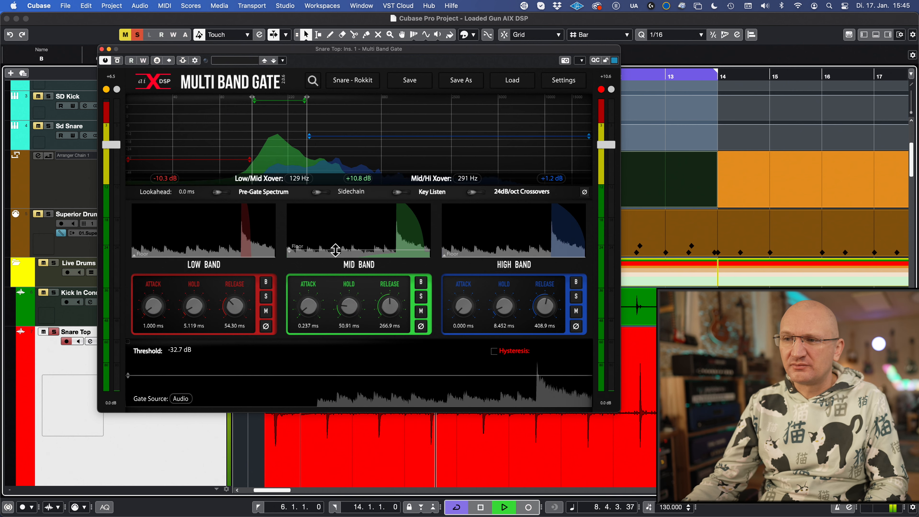
Raise the mid and high bands' floors to about mid-height and set the gate threshold to -28.2 dB during playback.
left_click_drag(335, 253, 337, 234)
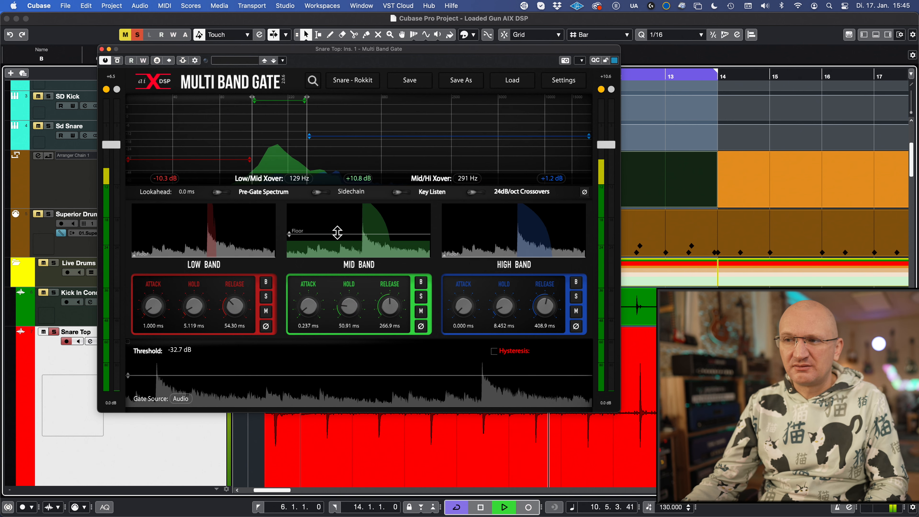
left_click_drag(337, 234, 338, 229)
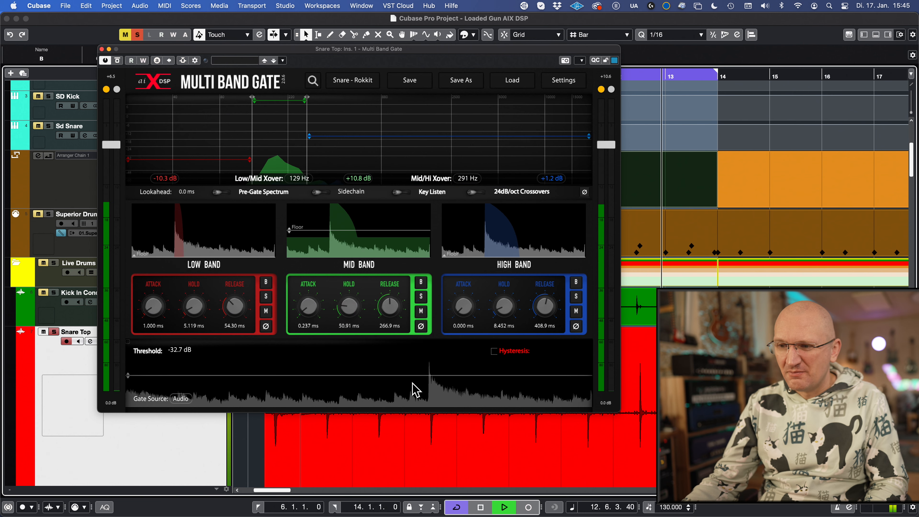
left_click_drag(411, 375, 411, 390)
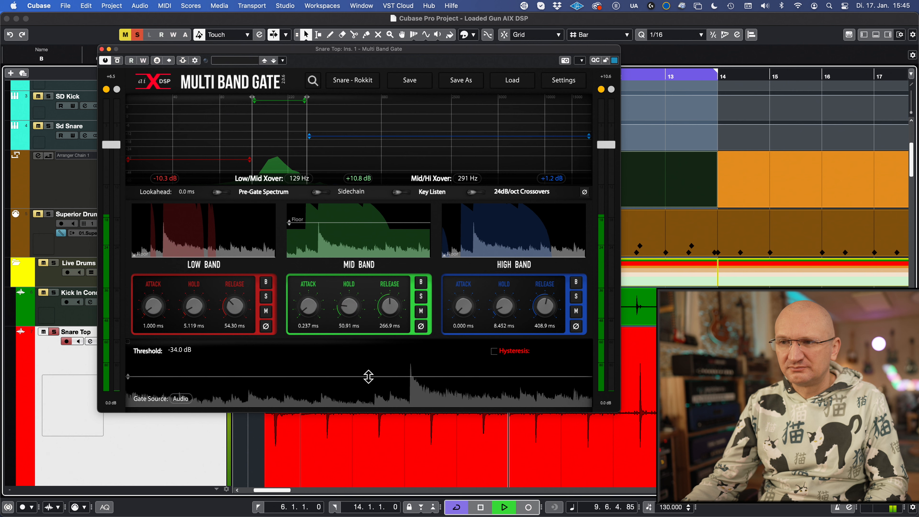
left_click_drag(368, 376, 369, 372)
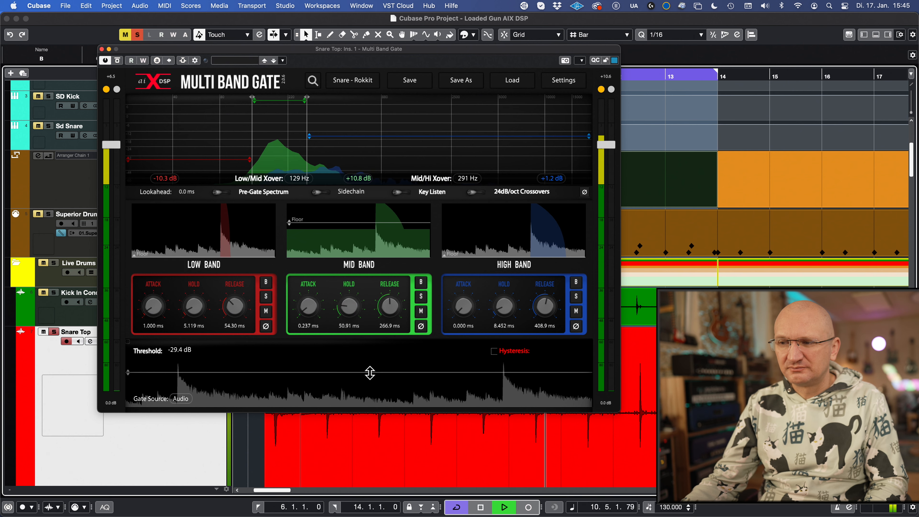
mouse_move(365, 222)
left_mouse_down()
mouse_move(362, 210)
mouse_move(364, 237)
left_mouse_up()
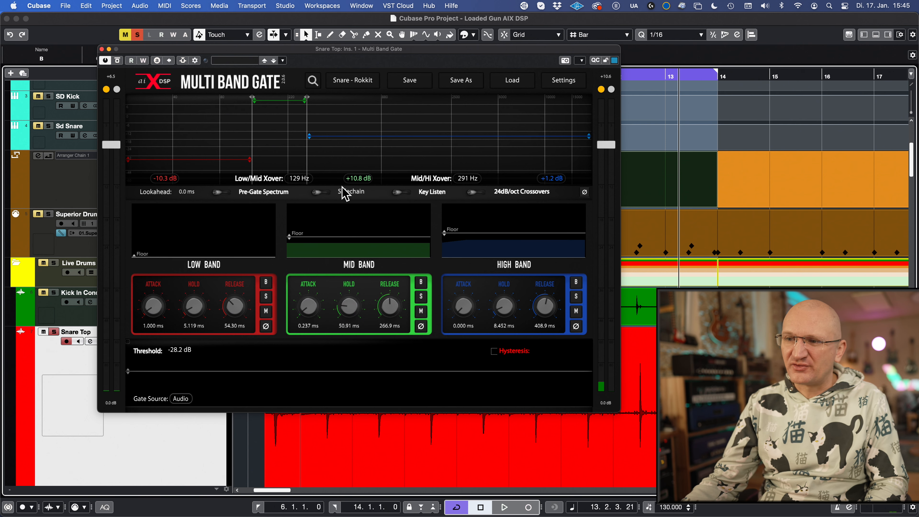
Try the floors of all three bands near the top of their displays while auditioning the snare loop.
key("space")
left_click_drag(477, 232, 486, 210)
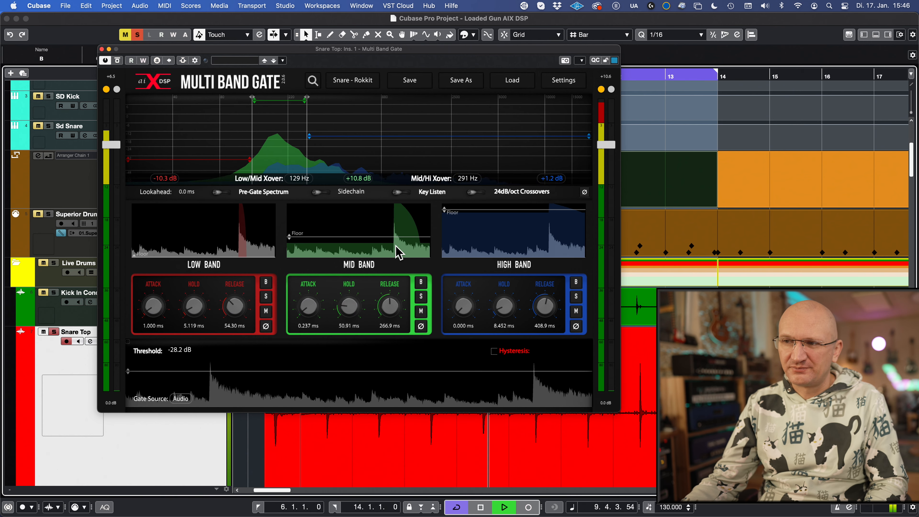
left_click_drag(220, 255, 229, 213)
left_click_drag(327, 236, 332, 217)
key("space")
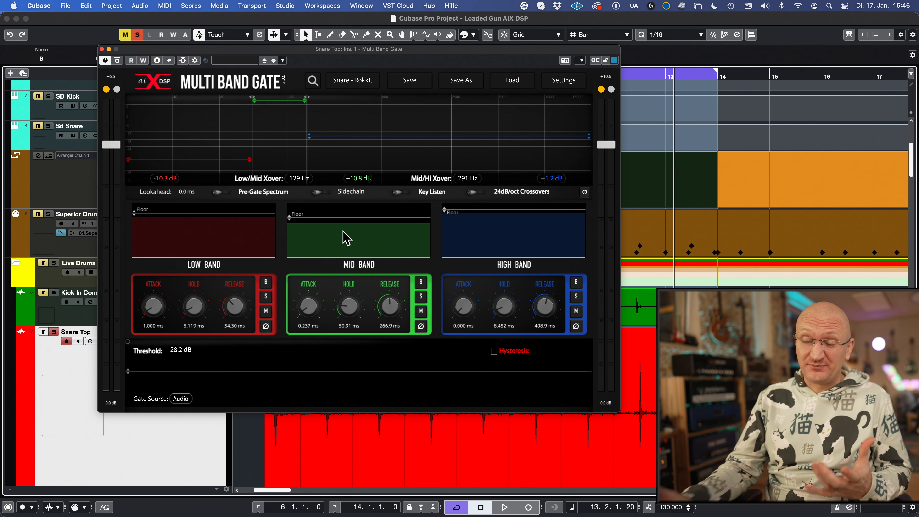
Lower the low band's floor to its minimum, set the mid and high floors to about mid-height, and play the loop.
left_click_drag(242, 213, 242, 267)
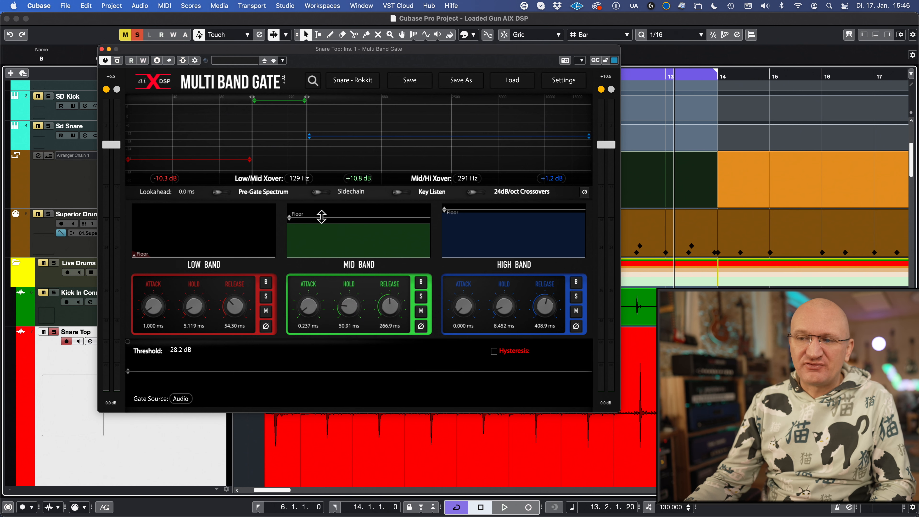
left_click_drag(321, 225, 322, 257)
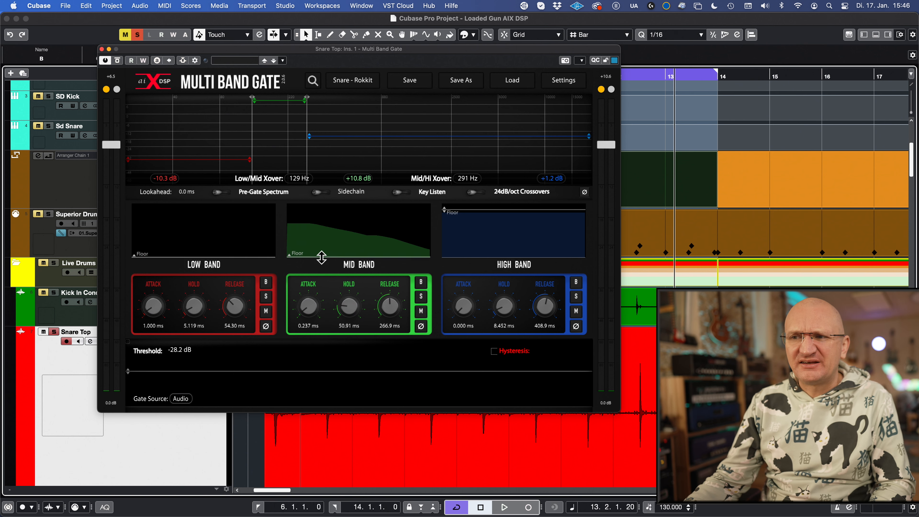
left_click_drag(466, 210, 464, 237)
left_click_drag(390, 257, 390, 233)
key("space")
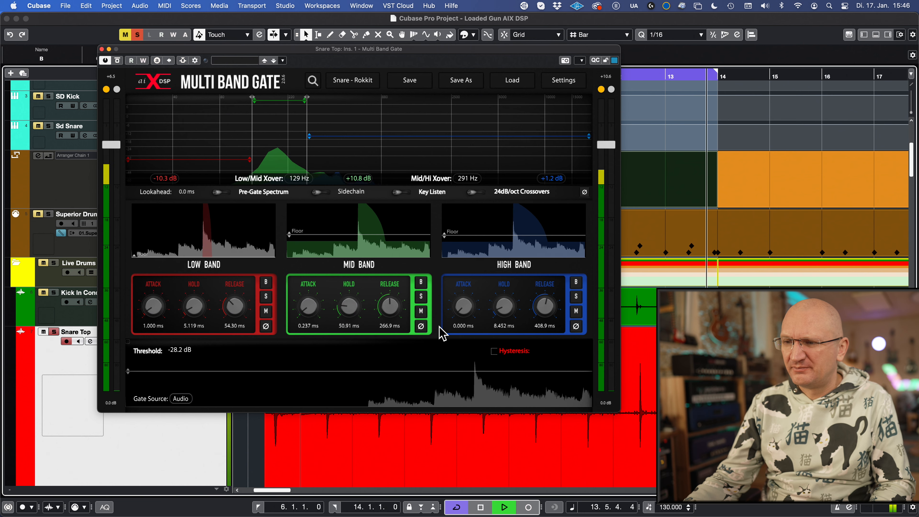
Close the gate editor, open the MixConsole and bypass the DrumEQ and Intuition inserts on the Snare Bottom channel.
left_click(102, 49)
left_click(338, 179)
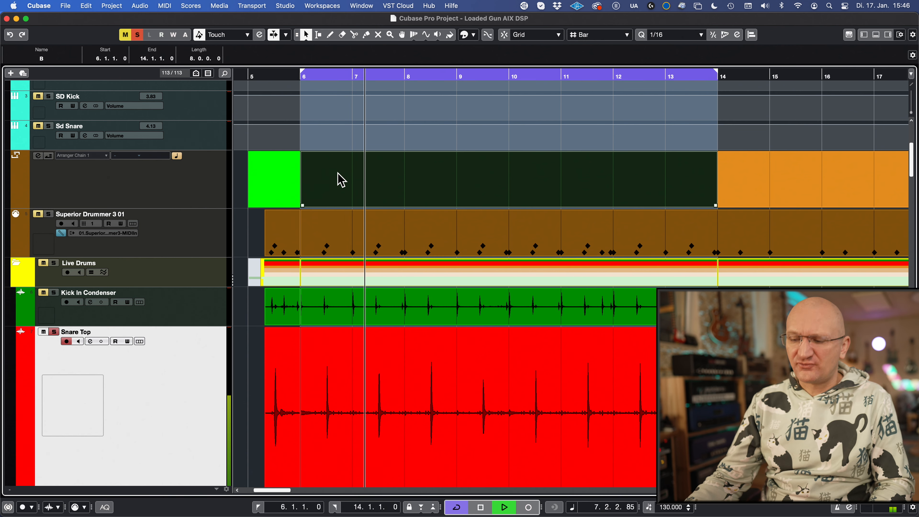
key("F3")
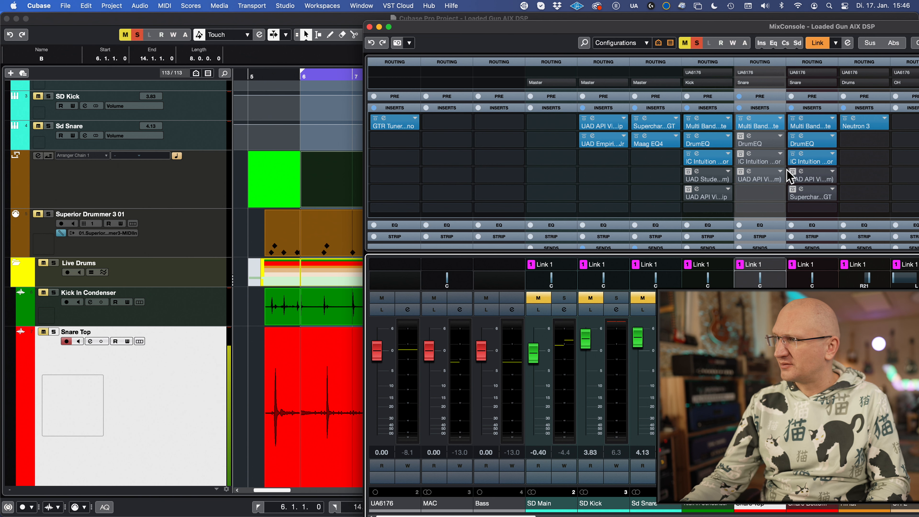
left_click(794, 136)
left_click(793, 154)
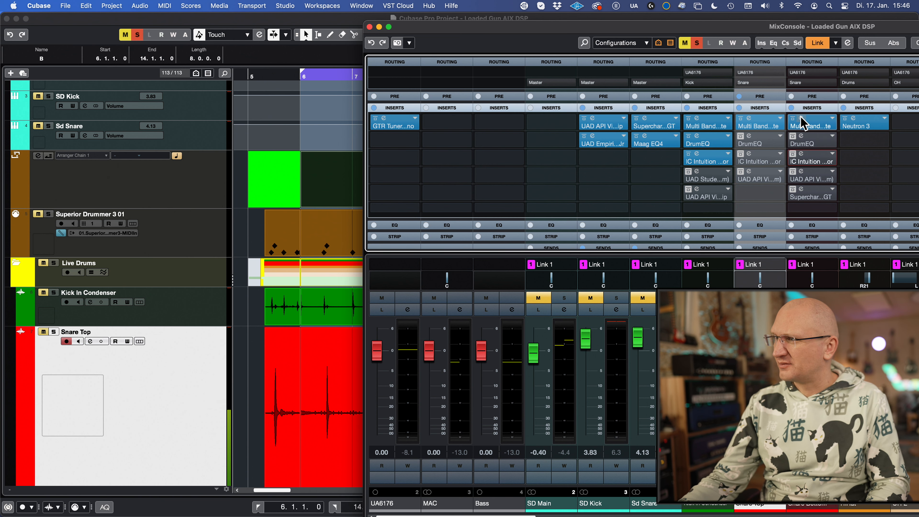
Check the Snare Bottom channel's Multi Band Gate, close it, and solo Snare Top with Snare Bottom's inserts bypassed.
key("Return")
left_click_drag(424, 76, 355, 70)
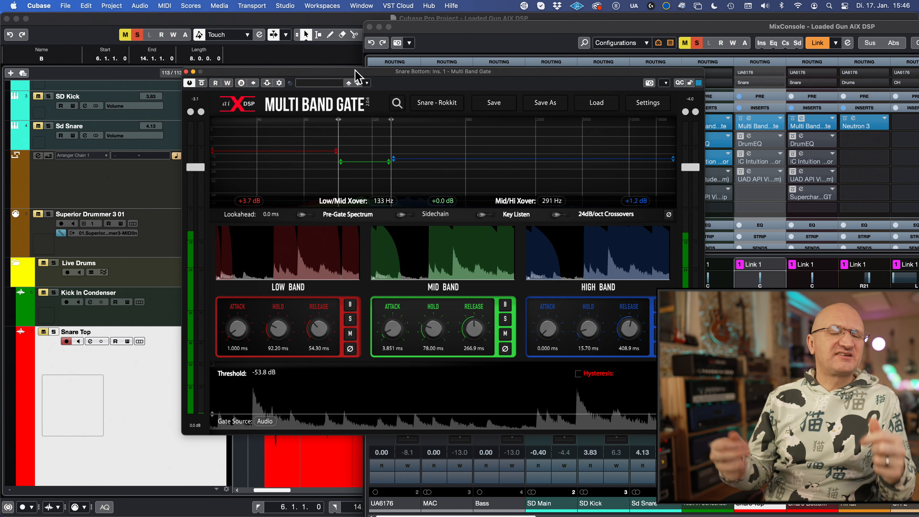
left_click(186, 71)
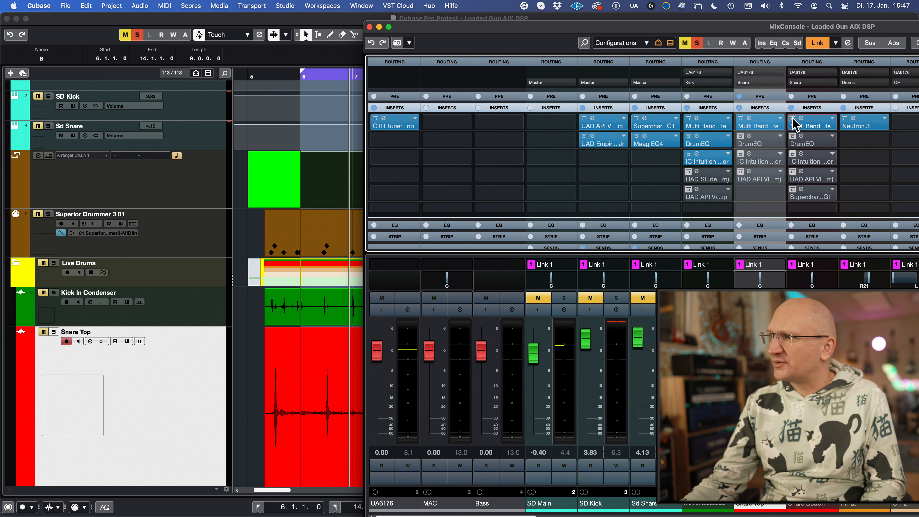
left_click(773, 298)
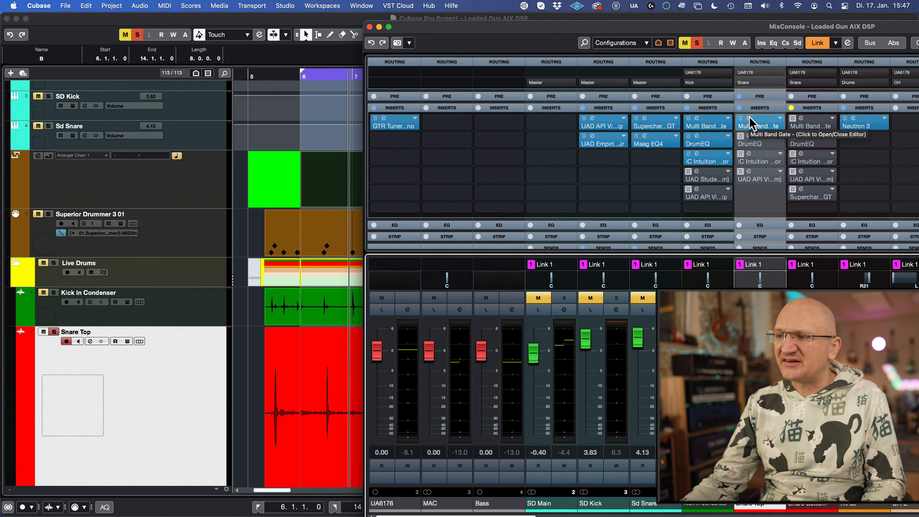
Move the MixConsole aside, select the quieter Snare Top event starting at bar 14, and audition it.
left_click_drag(617, 28, 518, 470)
scroll(546, 356, "right", 8)
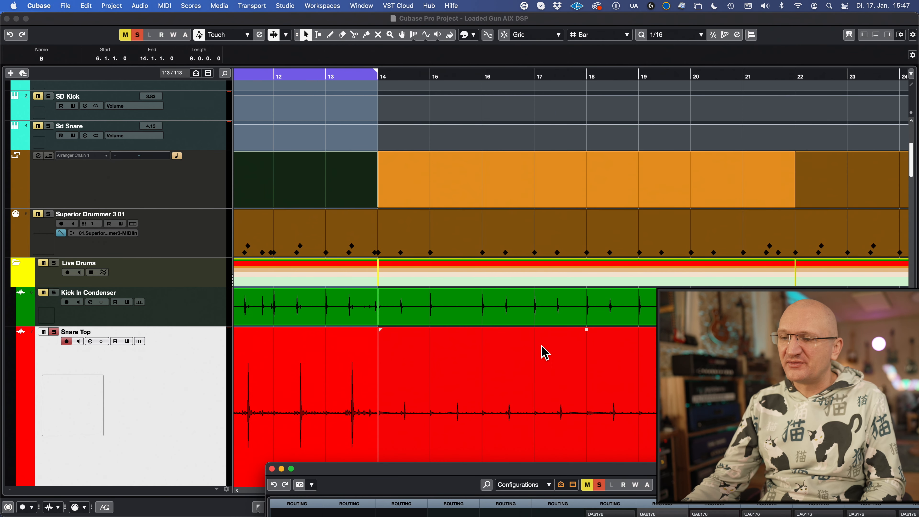
left_click(420, 77)
left_click(460, 401)
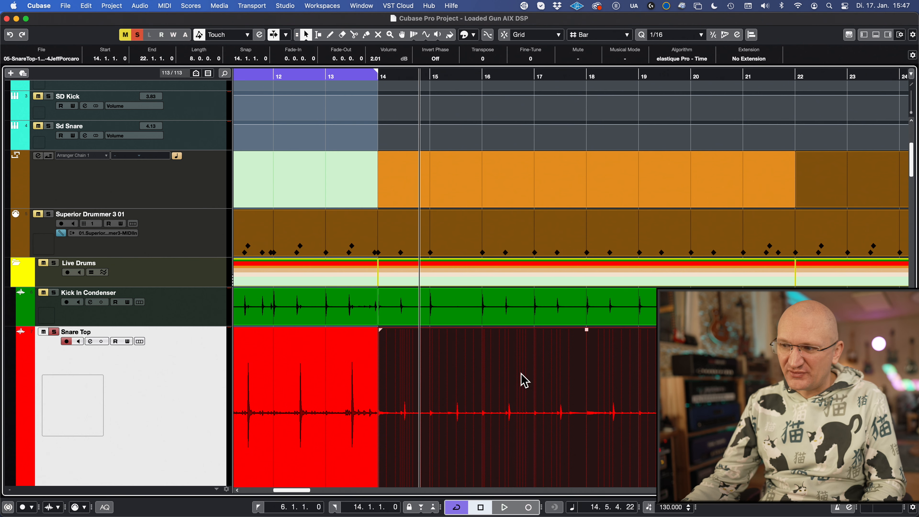
key("space")
key("space")
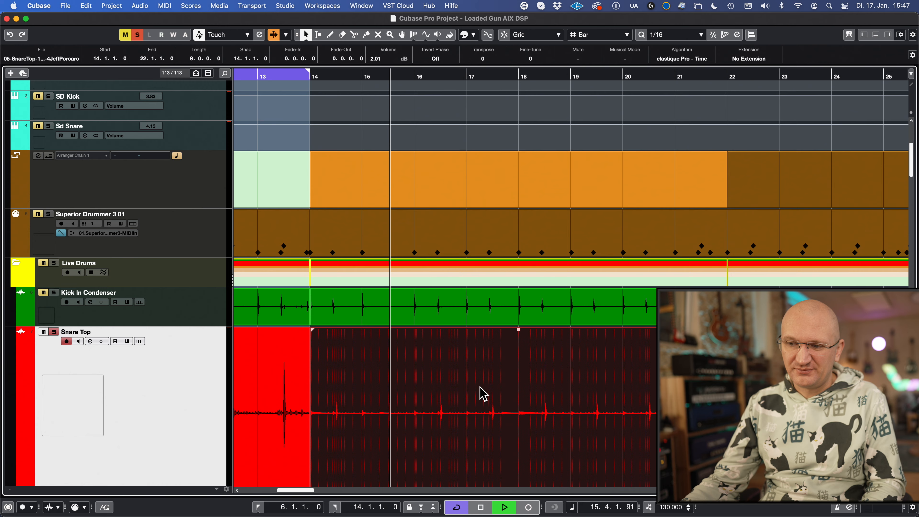
key("space")
scroll(482, 392, "down", 3)
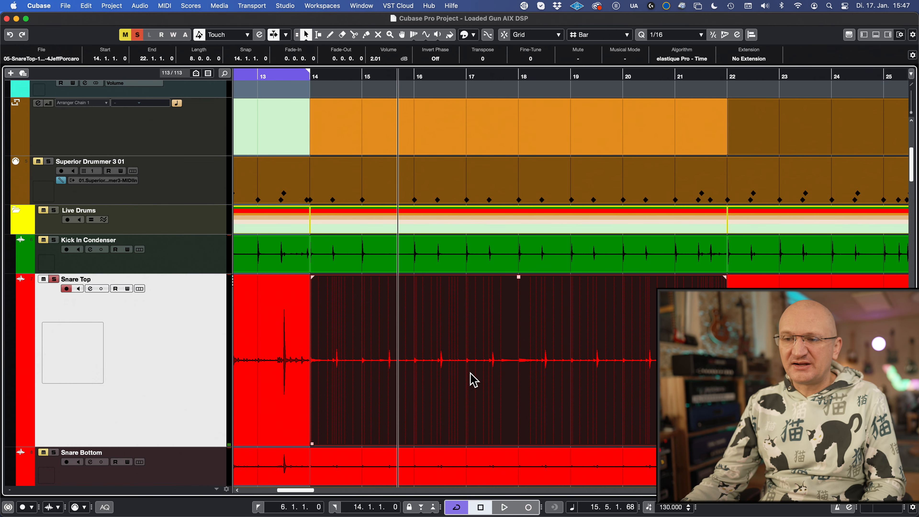
Play the louder Snare Top section from bar 6 for comparison and return the cursor to bar 15.
key("KP_Subtract")
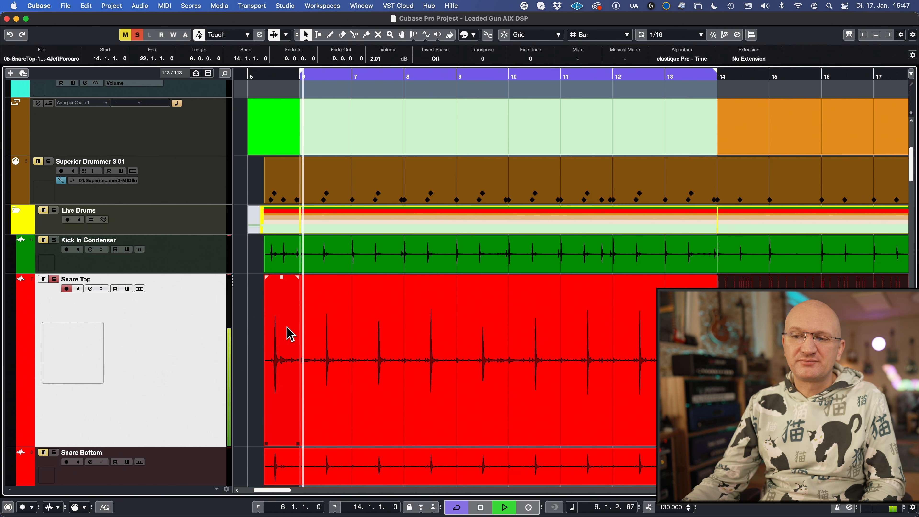
key("space")
scroll(548, 340, "right", 4)
left_click(574, 76)
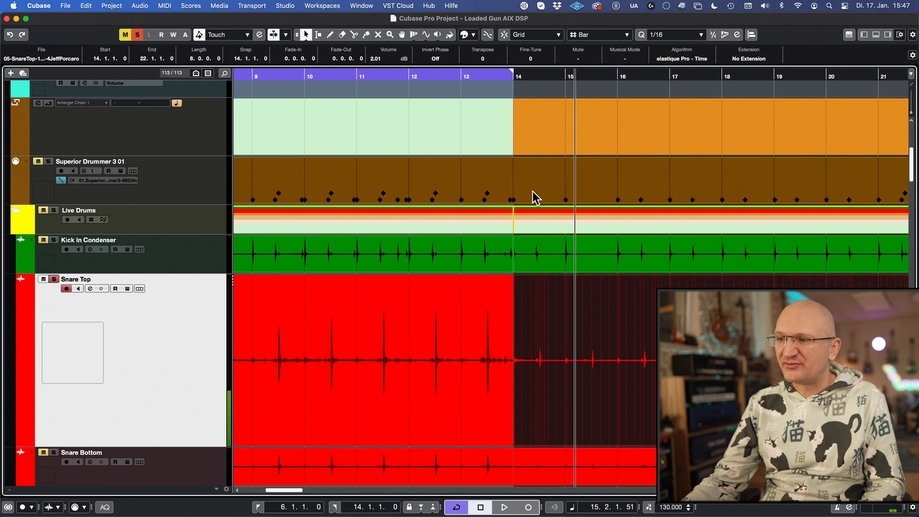
Raise the volume of the Snare Top event at bar 14 to 9.06 dB, auditioning it between adjustments.
scroll(520, 254, "right", 4)
left_click_drag(518, 276, 523, 160)
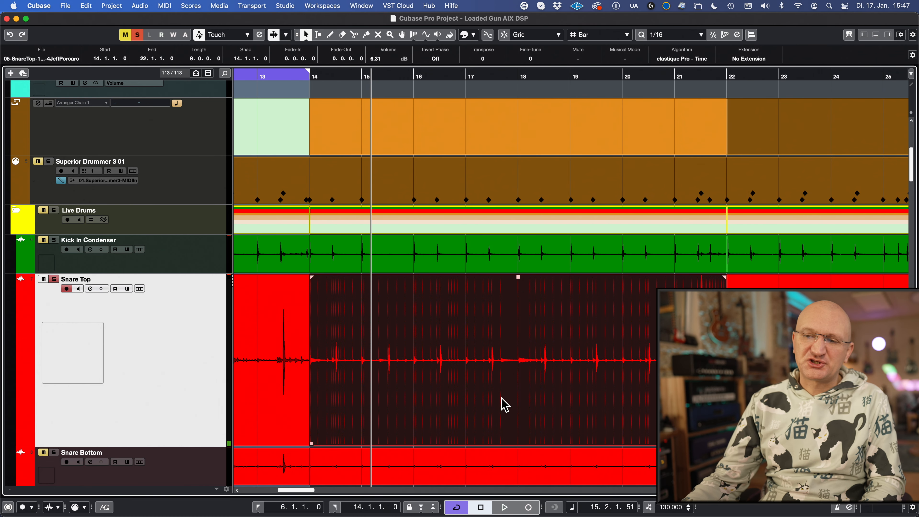
key("space")
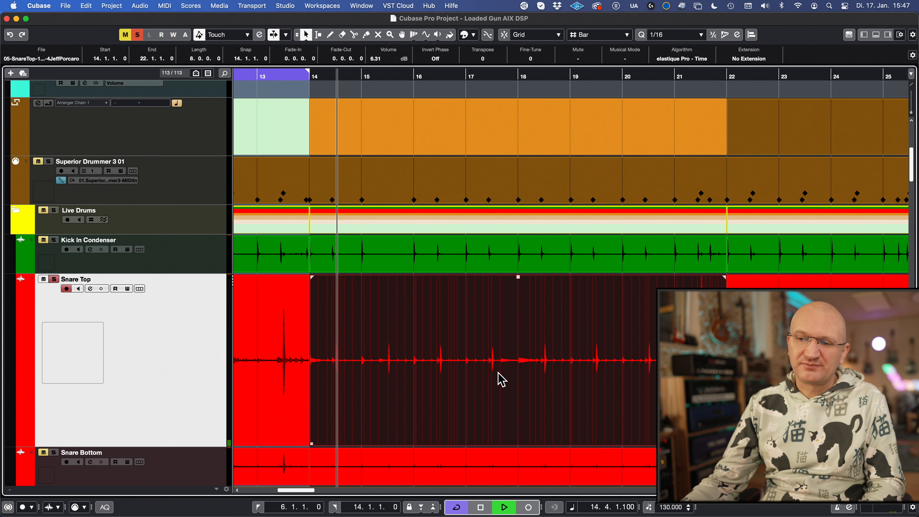
key("space")
left_click_drag(522, 255, 537, 148)
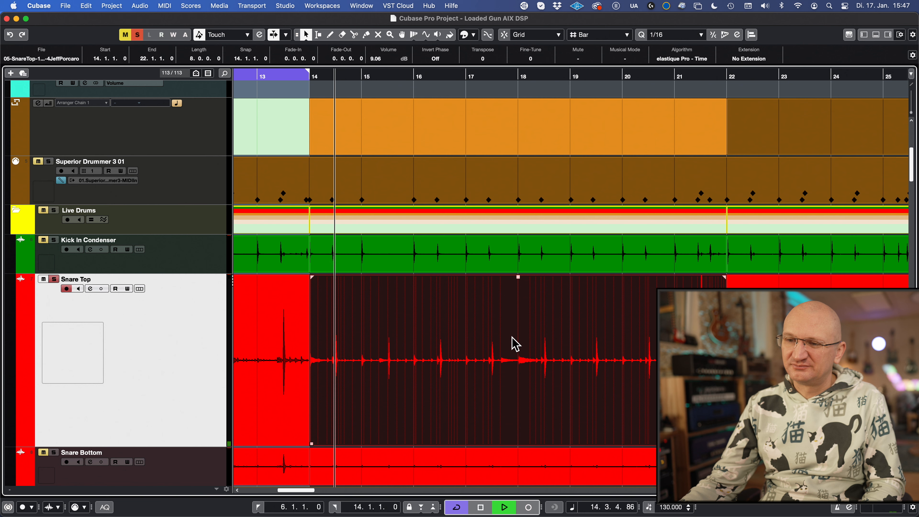
key("space")
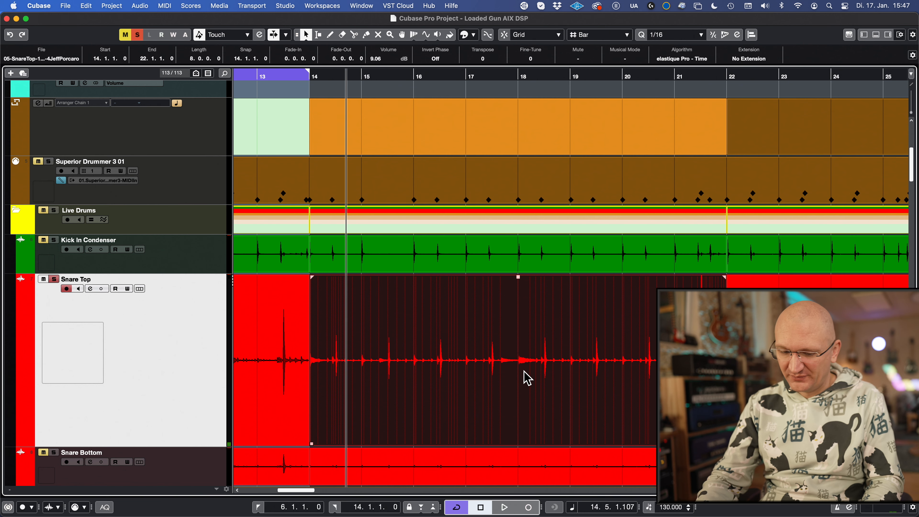
Set the Snare Top gate's threshold to -37.1 dB from the MixConsole, close the editor and move the mixer aside.
key("F3")
left_click_drag(548, 474, 322, 28)
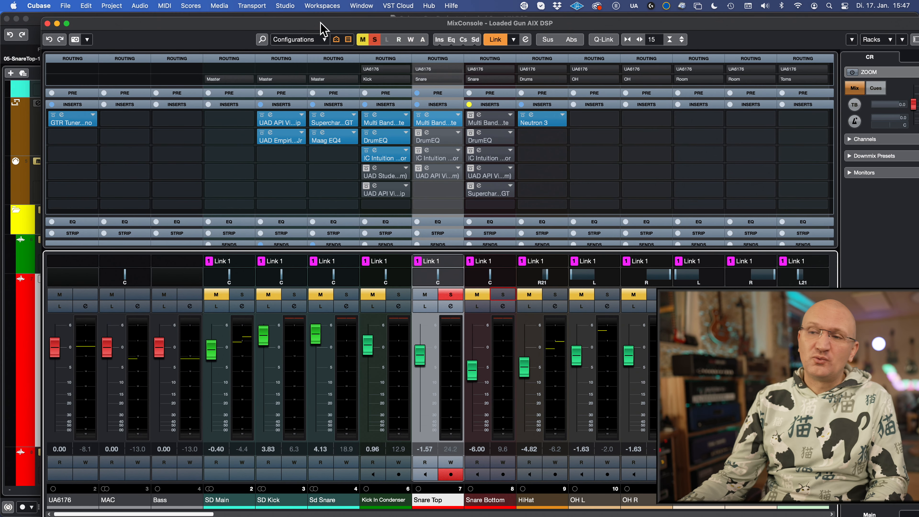
left_click(428, 121)
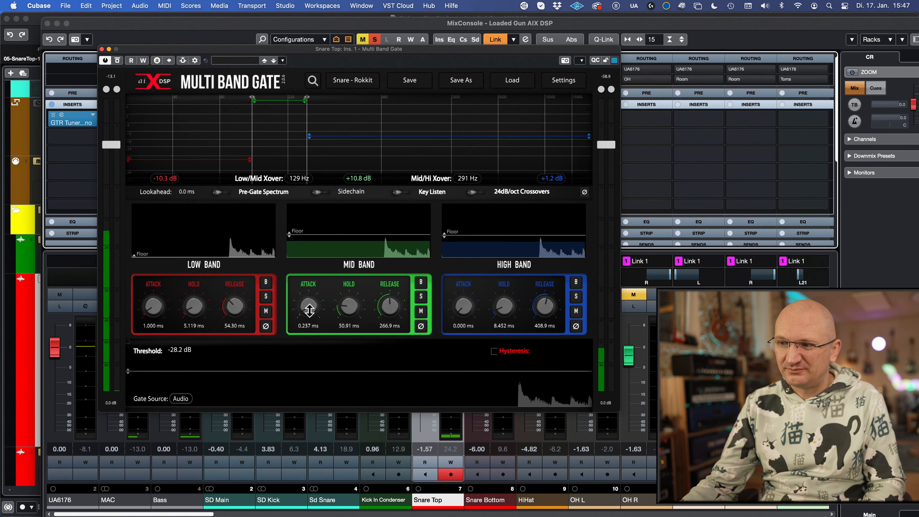
left_click_drag(329, 369, 329, 379)
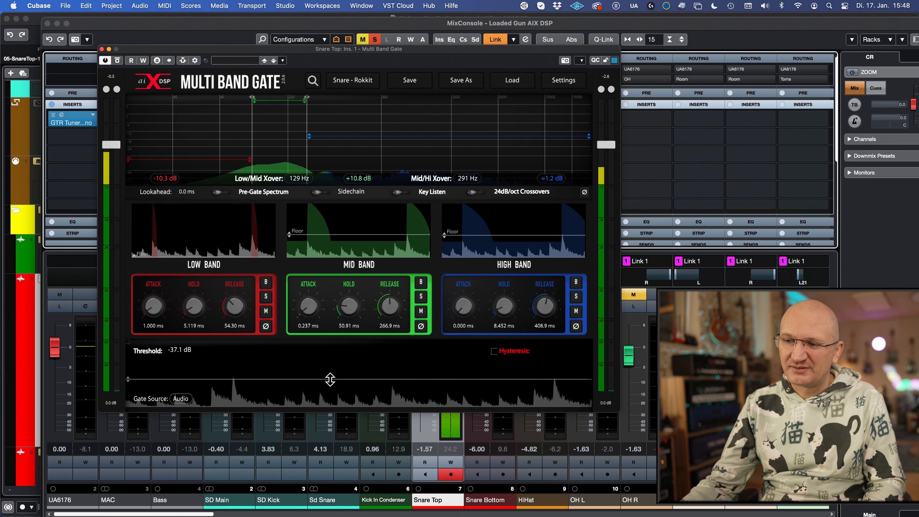
left_click(102, 50)
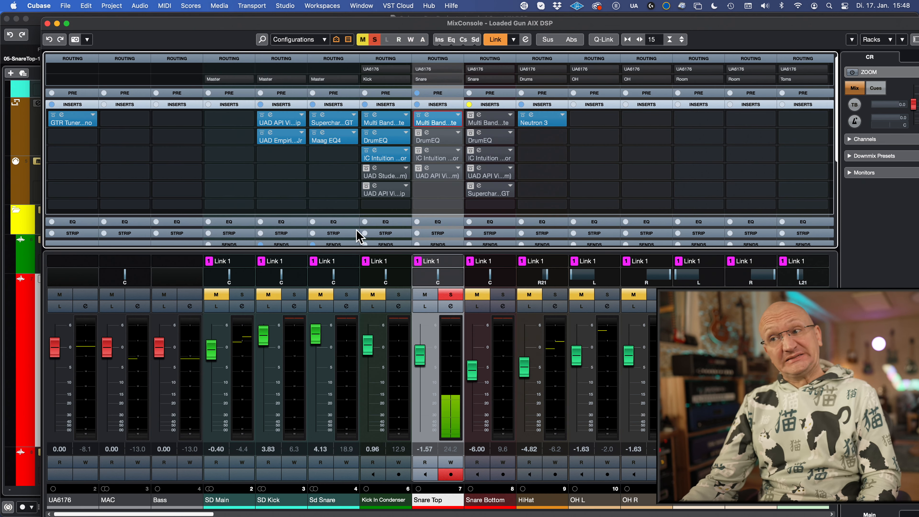
left_click_drag(349, 38, 318, 448)
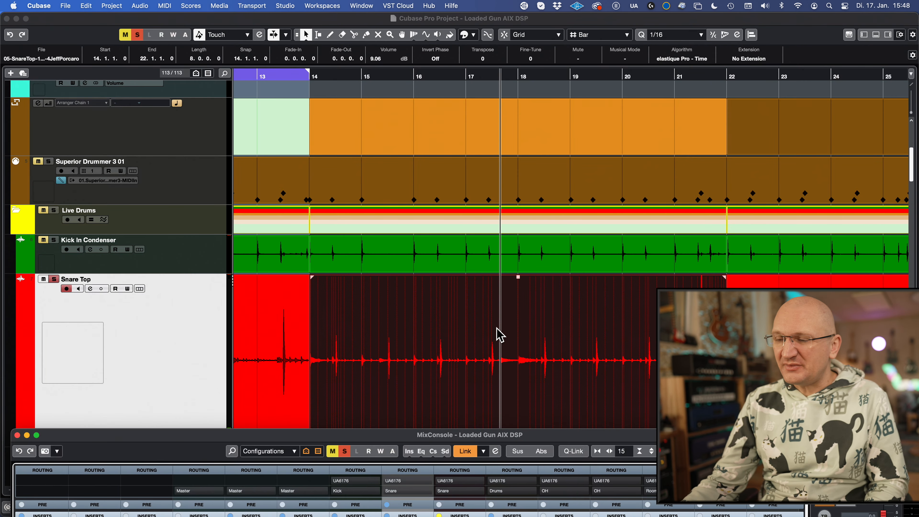
Play the louder Snare Top section from bar 6 and select its event.
key("KP_Subtract")
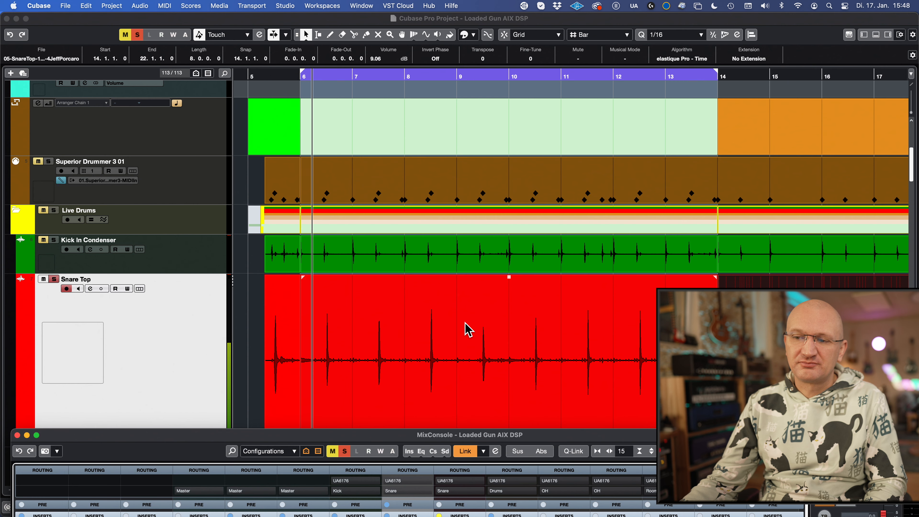
left_click(494, 340)
key("g")
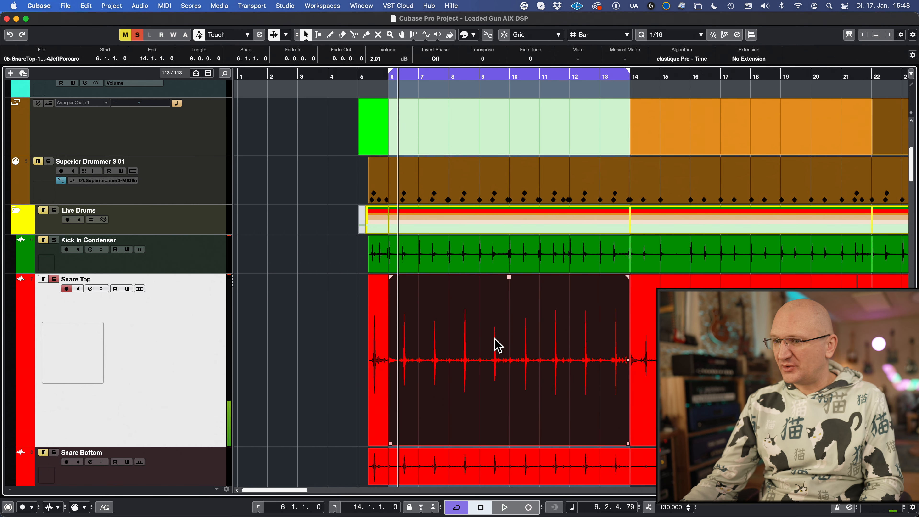
Set the loop range to the two arranger sections spanning bars 22 to 38 and start playback there.
scroll(494, 340, "right", 4)
left_click(468, 139)
left_click(611, 119, "shift")
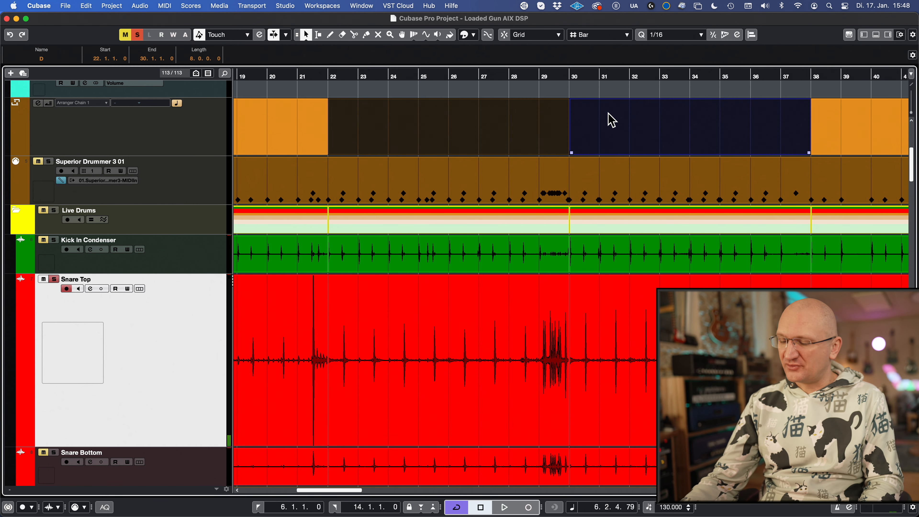
key("p")
key("space")
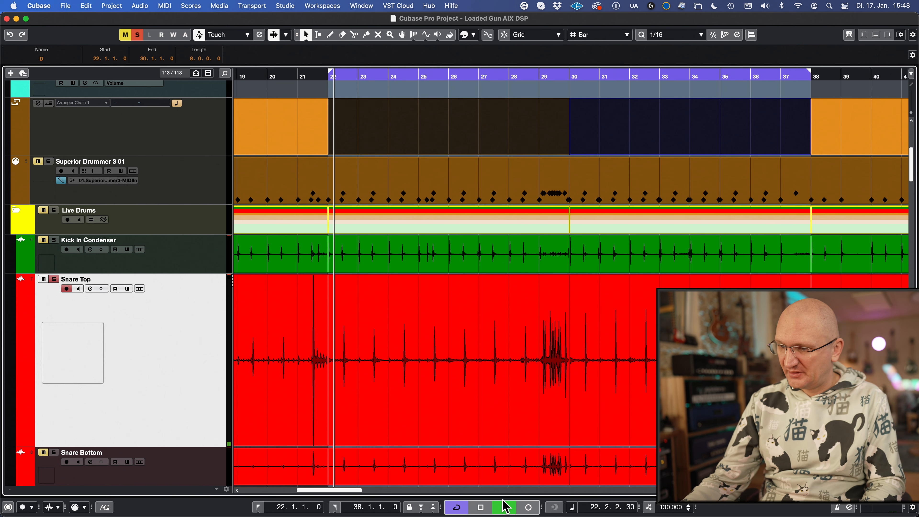
scroll(504, 350, "right", 5)
scroll(500, 195, "right", 8)
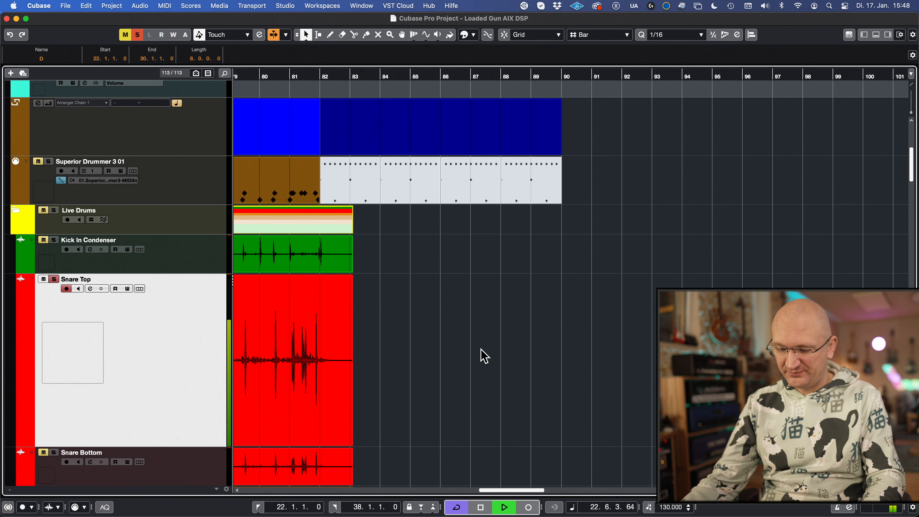
key("g")
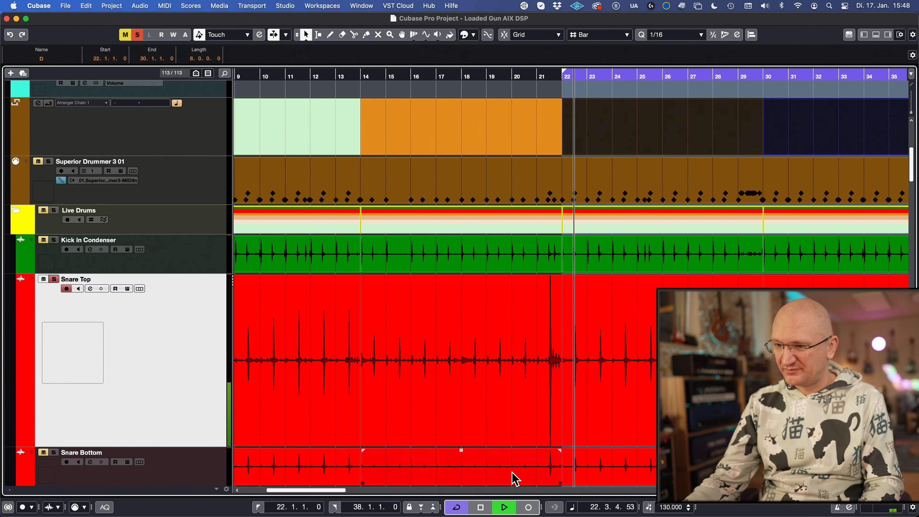
Activate the DrumEQ insert on the Snare Top channel in the MixConsole and open its editor clear of the channel.
key("F3")
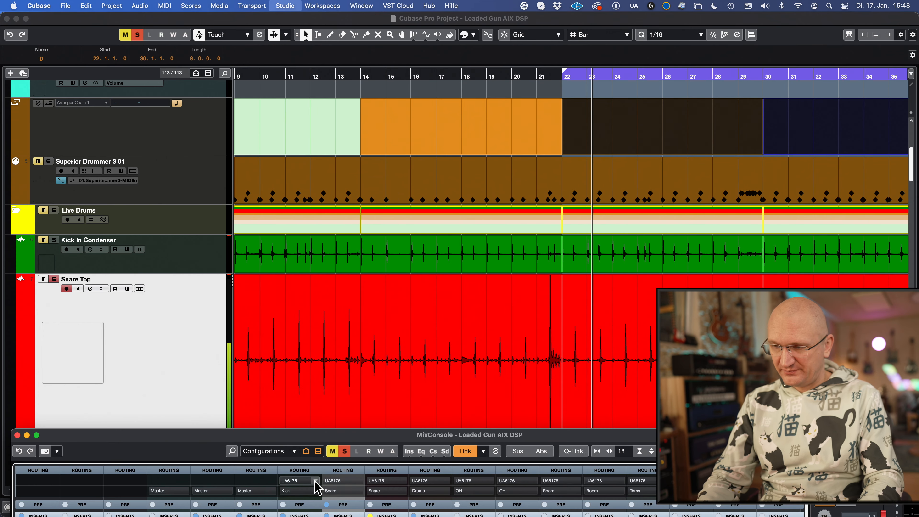
left_click_drag(338, 434, 393, 105)
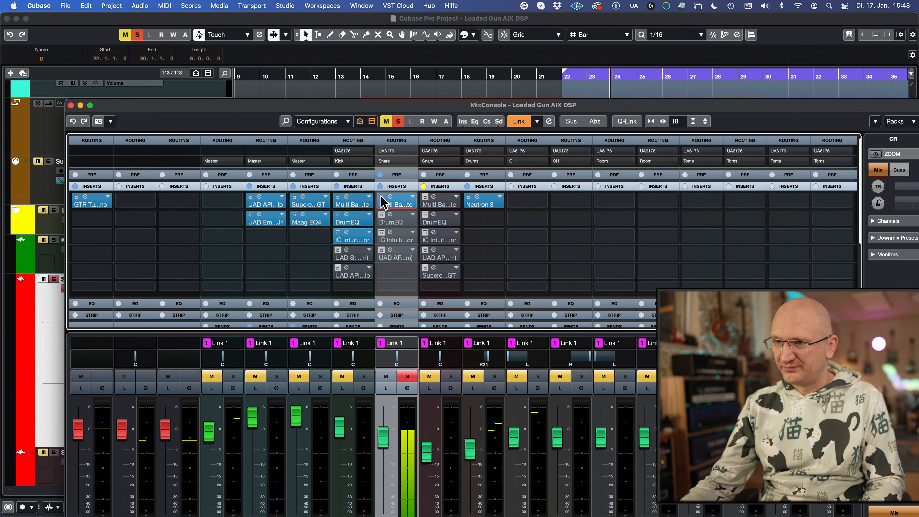
left_click(382, 216)
left_click(400, 218)
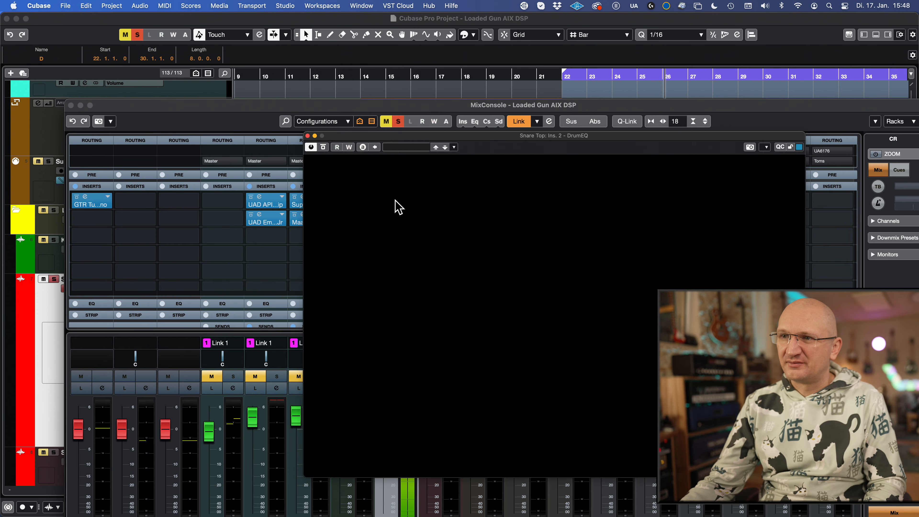
left_click_drag(418, 123, 246, 65)
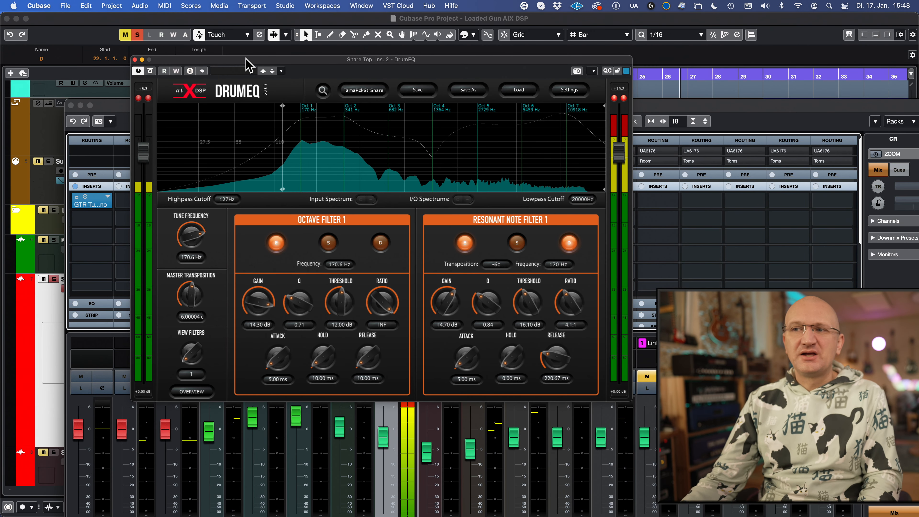
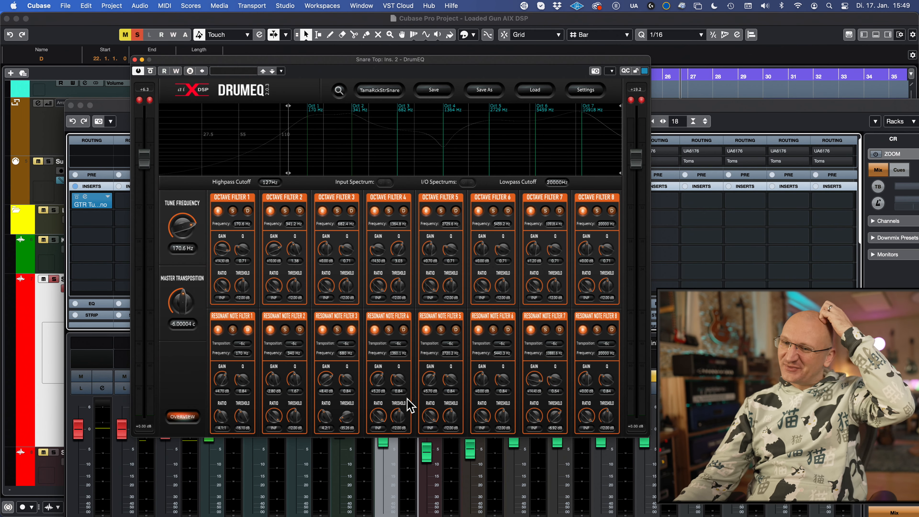
Return DrumEQ to the single-filter view and set the tune frequency to 173.8 Hz and master transposition to 585 c.
left_click(188, 418)
left_click_drag(327, 60, 290, 64)
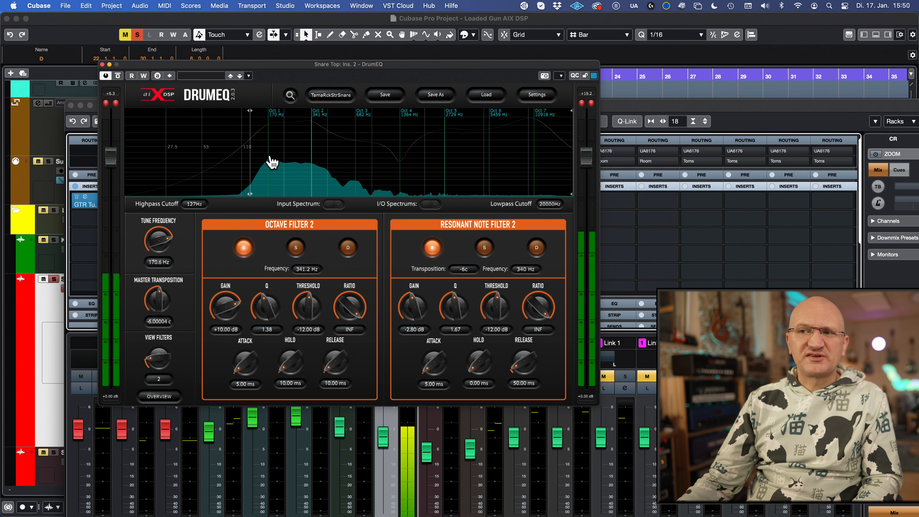
mouse_move(166, 248)
left_mouse_down()
mouse_move(170, 231)
mouse_move(163, 244)
mouse_move(161, 236)
left_mouse_up()
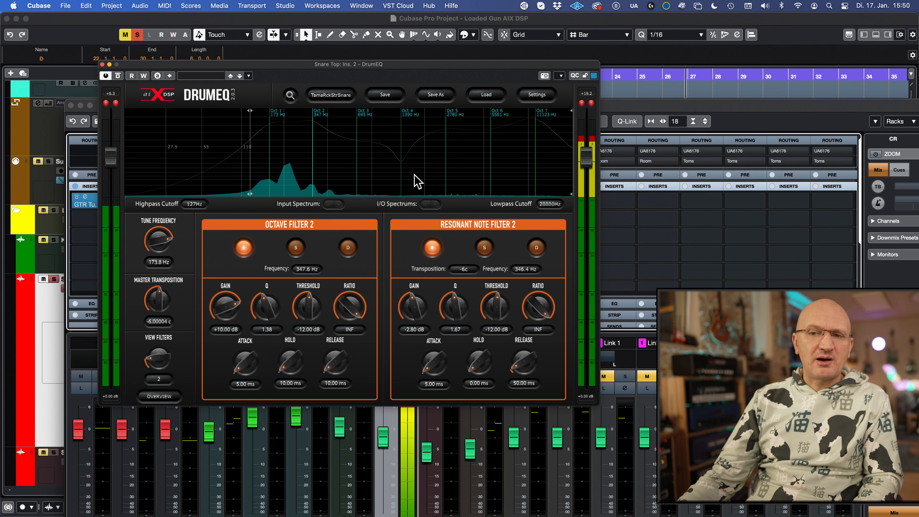
left_click_drag(158, 310, 162, 286)
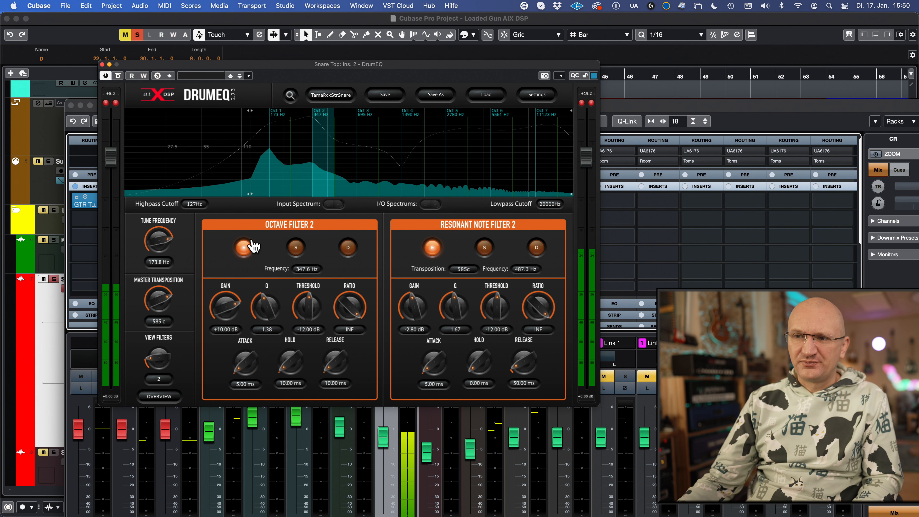
Set Octave Filter 1's gain to +15.20 dB and lower the highpass cutoff to 123 Hz.
left_click(280, 155)
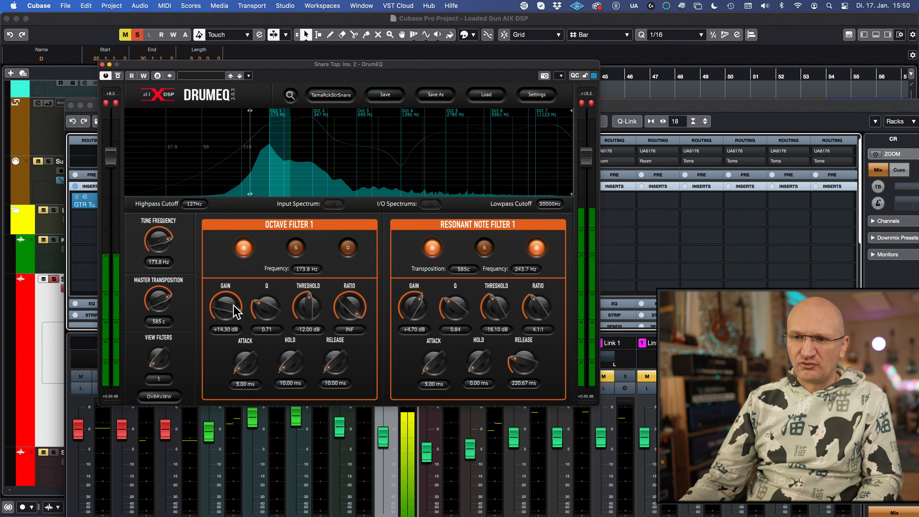
left_click_drag(232, 307, 232, 309)
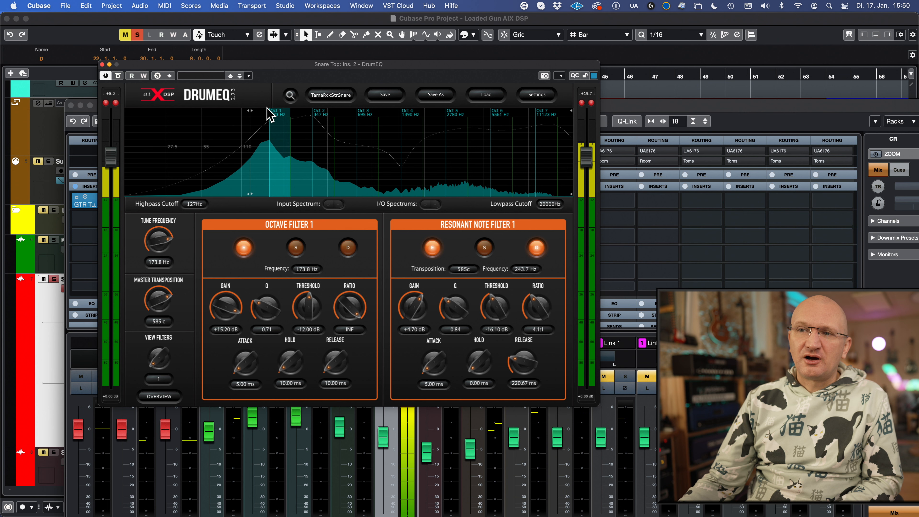
mouse_move(250, 127)
left_mouse_down()
mouse_move(149, 138)
mouse_move(262, 139)
mouse_move(248, 140)
left_mouse_up()
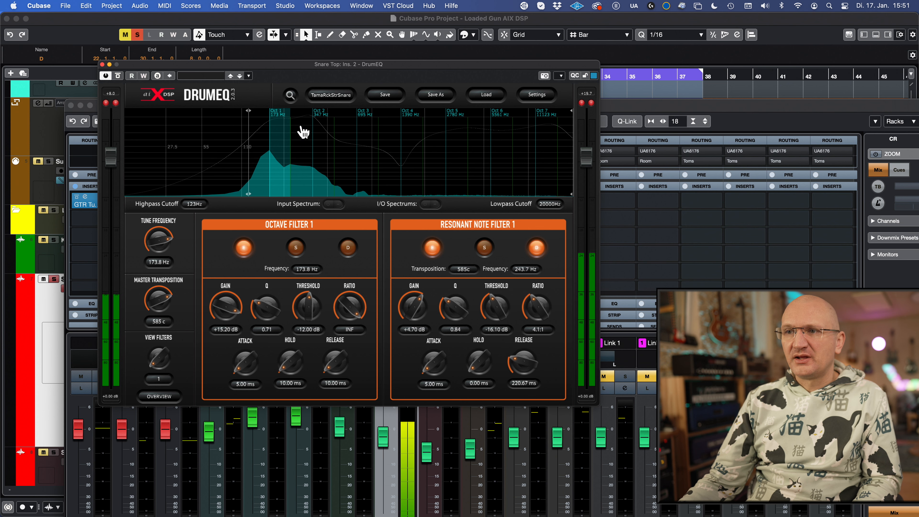
Set Octave Filter 2's gain to +8.30 dB and check the filter briefly in solo.
left_click(322, 141)
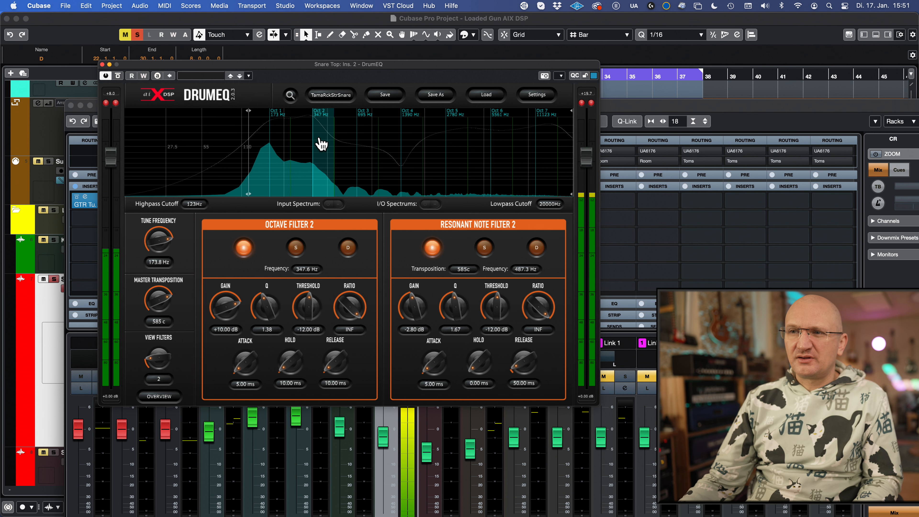
mouse_move(225, 304)
left_mouse_down()
mouse_move(230, 317)
mouse_move(227, 308)
left_mouse_up()
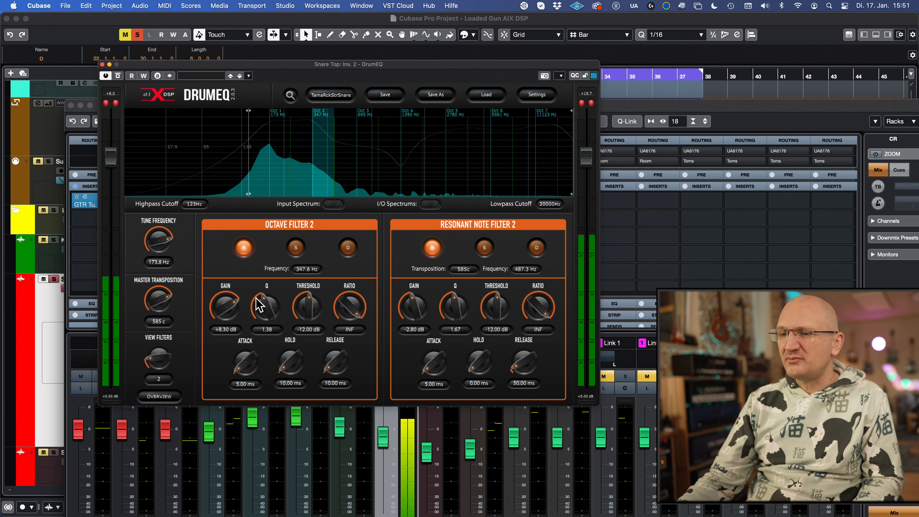
left_click(296, 248)
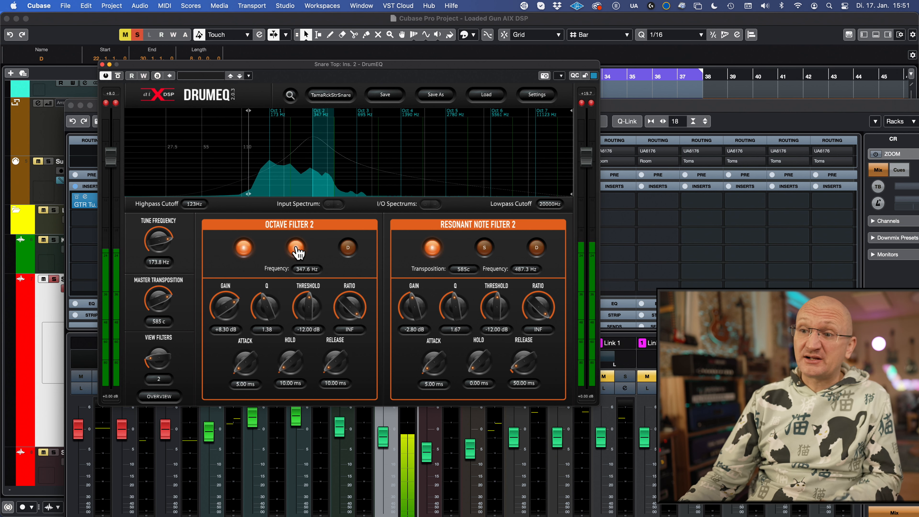
left_click(297, 248)
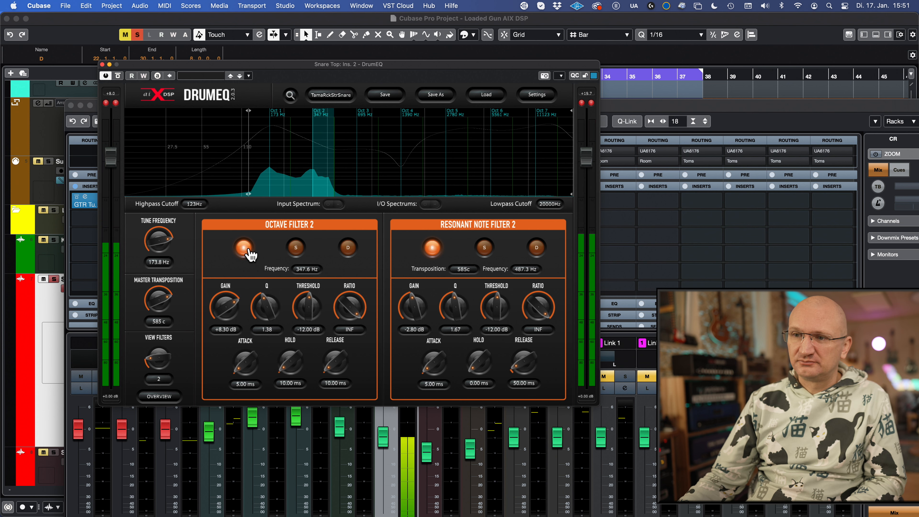
Solo Octave Filter 1 and widen it by setting its Q to 0.55.
left_click(279, 140)
left_click(296, 249)
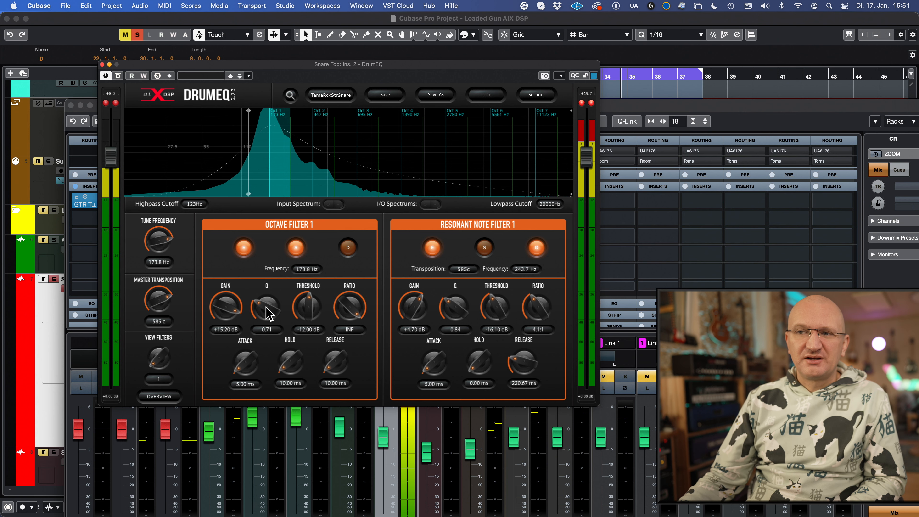
mouse_move(268, 314)
left_mouse_down()
mouse_move(280, 280)
mouse_move(266, 318)
mouse_move(266, 308)
left_mouse_up()
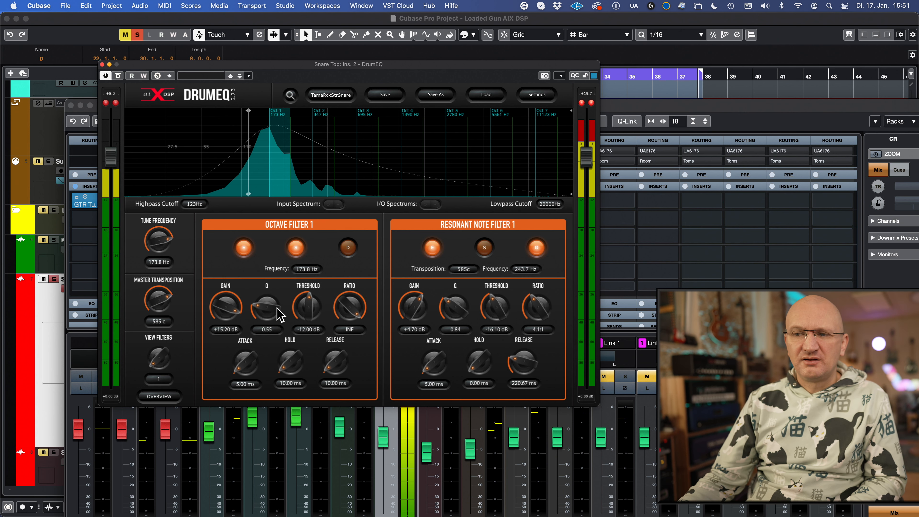
Compare Octave Filters 1 and 2 by soloing them in turn, and release both solos.
left_click(368, 138)
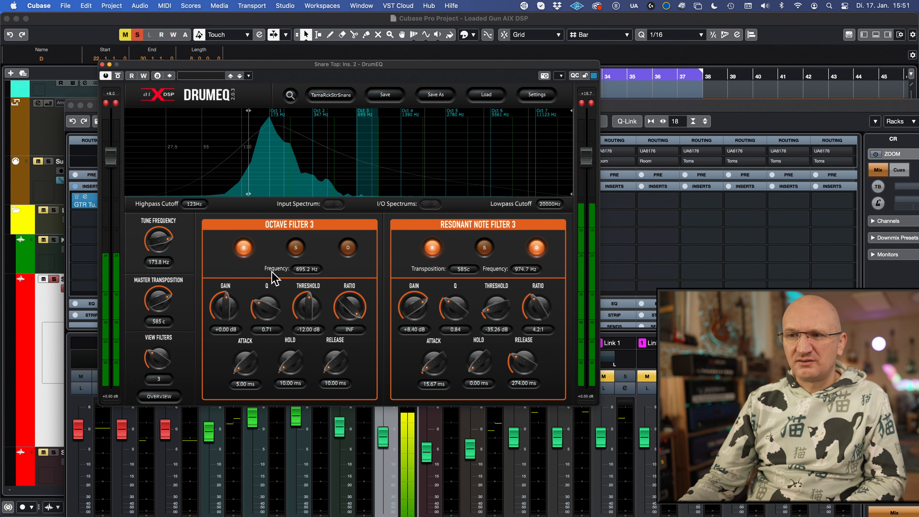
left_click(276, 149)
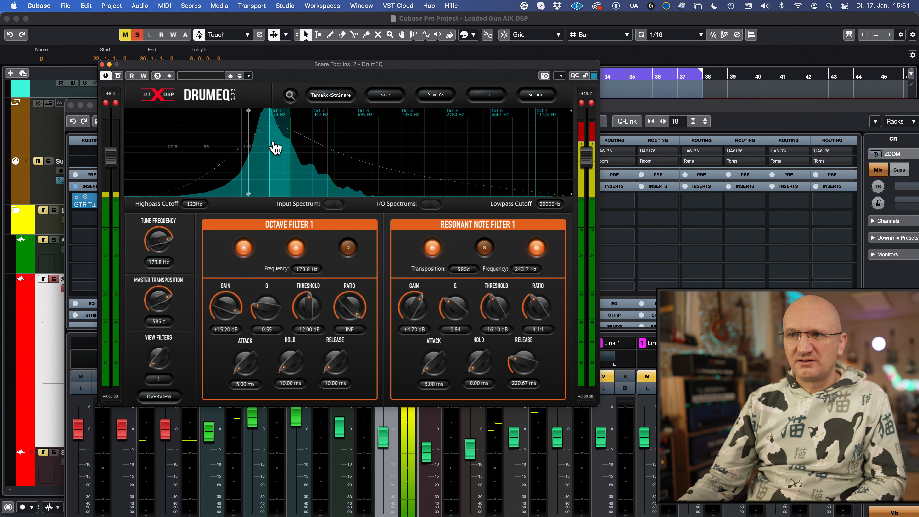
left_click(320, 156)
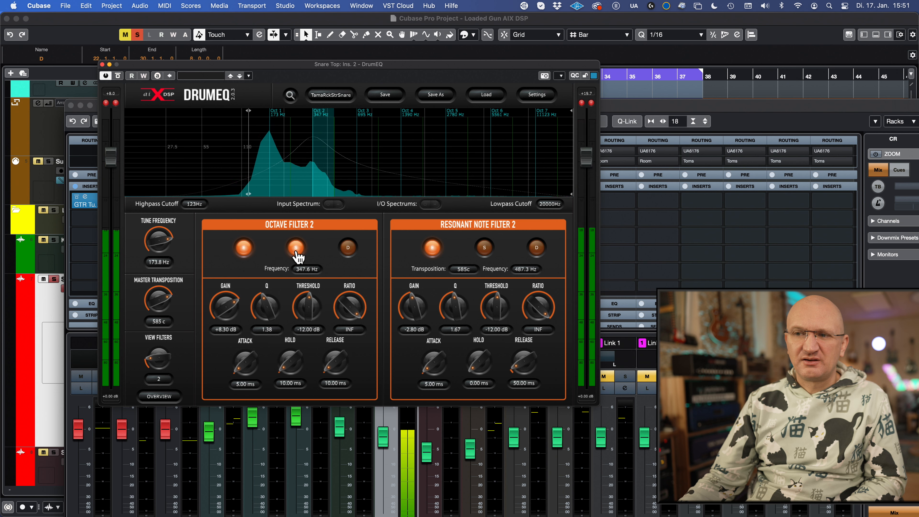
left_click(273, 152)
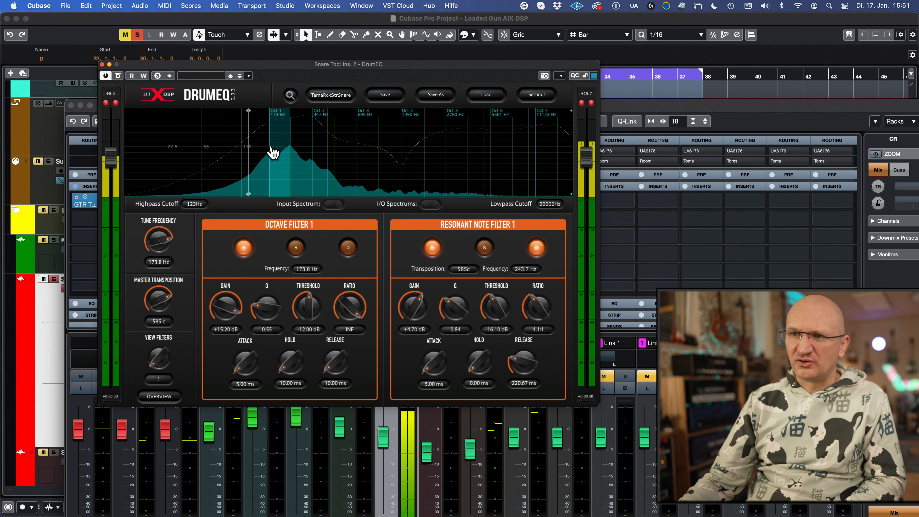
Compare Octave Filter 4 on and off, and deepen its cut to -16.60 dB with a Q of 5.58.
left_click(411, 138)
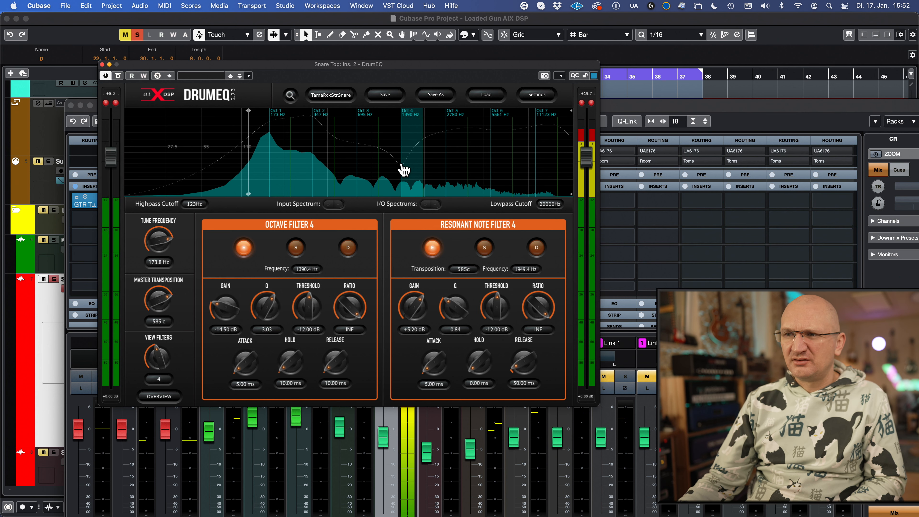
left_click(244, 247)
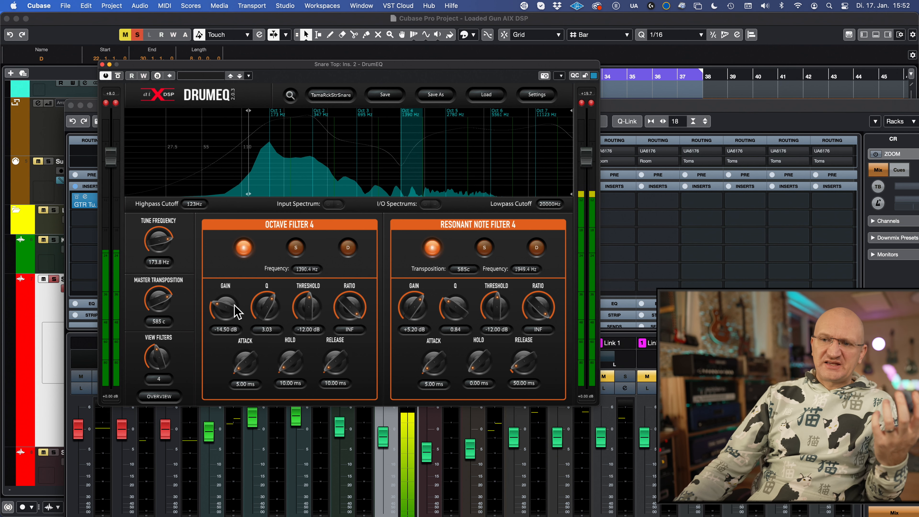
mouse_move(224, 307)
left_mouse_down()
mouse_move(224, 292)
mouse_move(218, 304)
left_mouse_up()
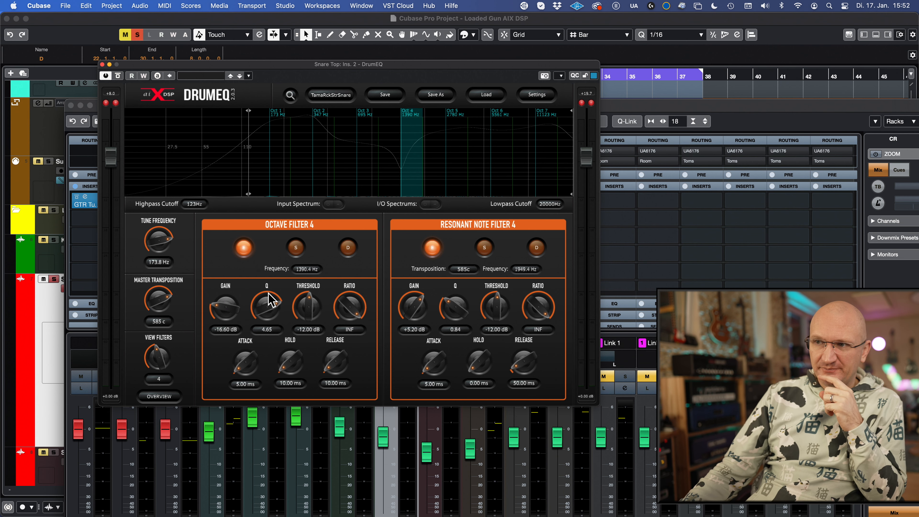
mouse_move(268, 284)
left_mouse_down()
mouse_move(262, 343)
mouse_move(264, 277)
left_mouse_up()
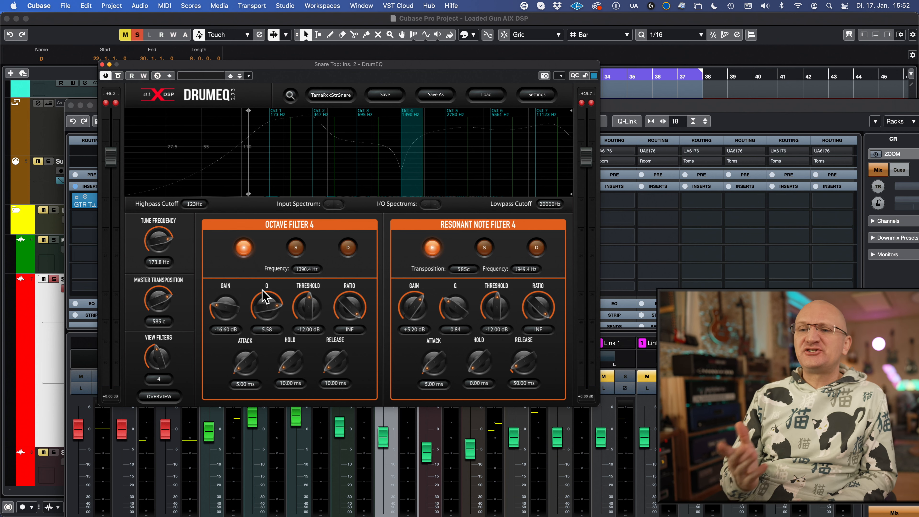
Set DrumEQ's master transposition to 700 c and start playback to hear the retuned resonances.
mouse_move(161, 308)
left_mouse_down()
mouse_move(170, 277)
mouse_move(159, 300)
left_mouse_up()
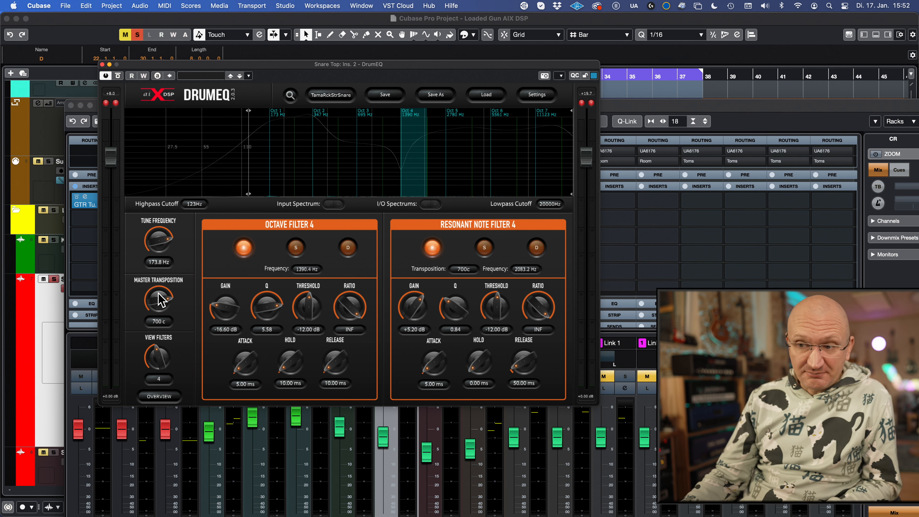
key("space")
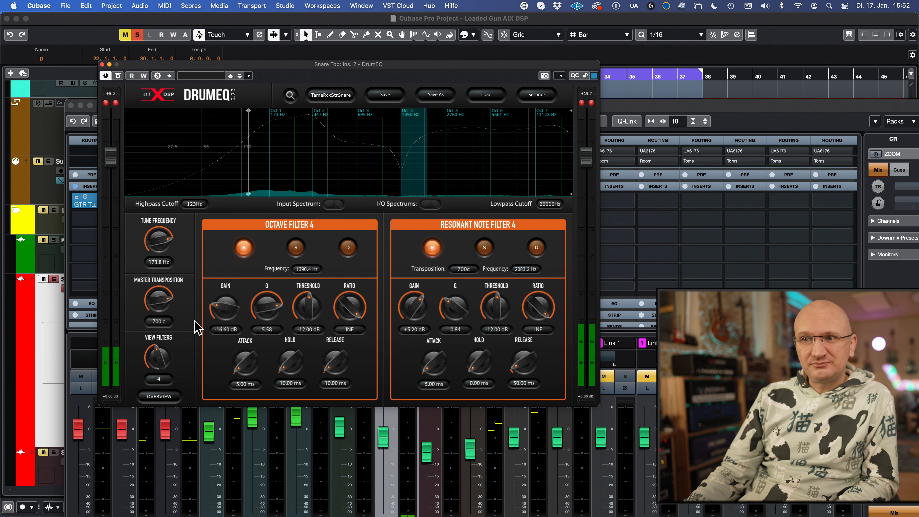
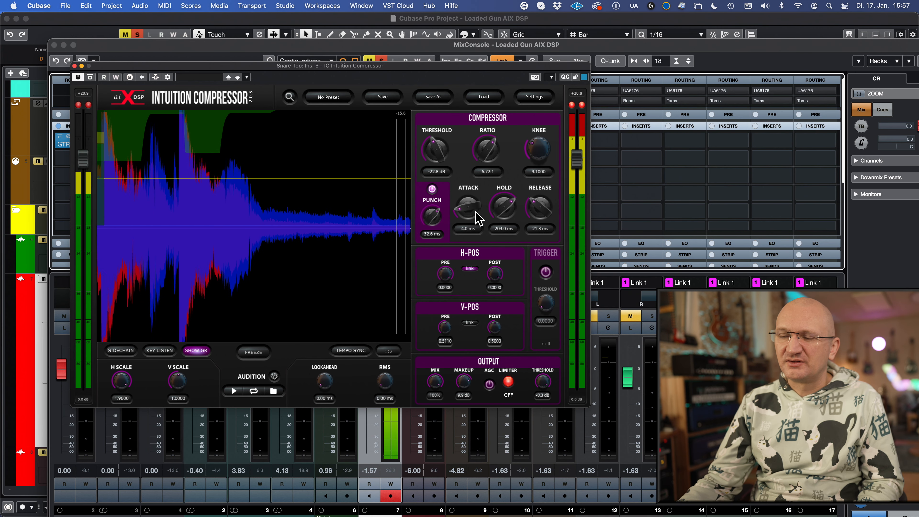
Set the attack of the Snare Top Intuition Compressor to 0.3 ms.
left_click_drag(470, 207, 471, 220)
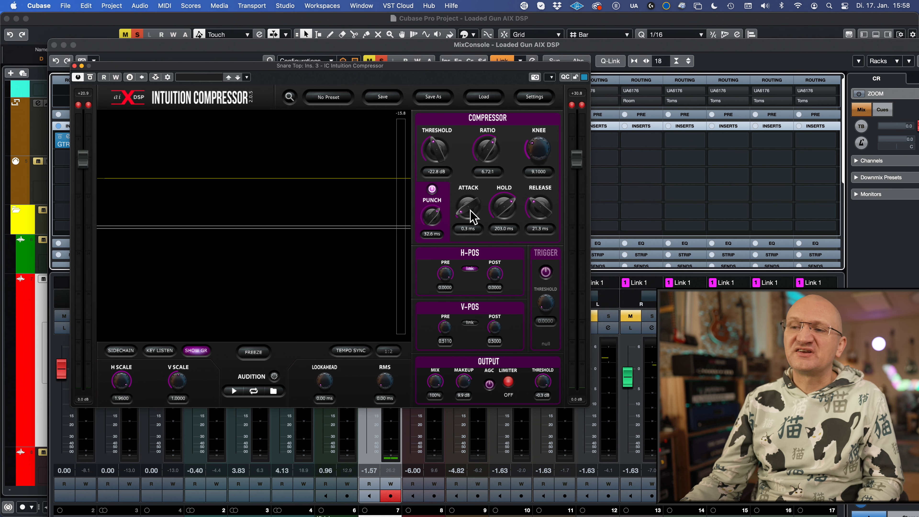
Raise the Snare Top compressor's attack to 28.8 ms and audition its release at 0.0 ms and 155.4 ms.
left_click_drag(470, 207, 471, 201)
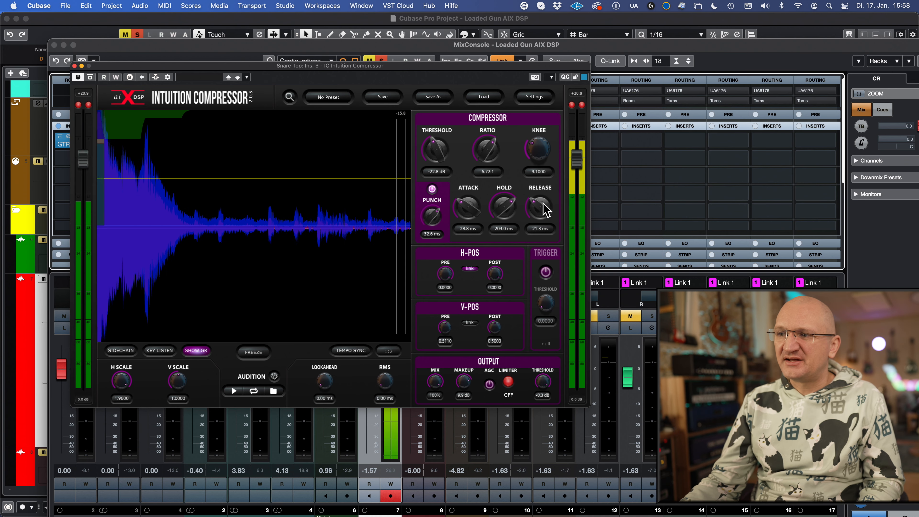
left_click_drag(538, 221, 538, 232)
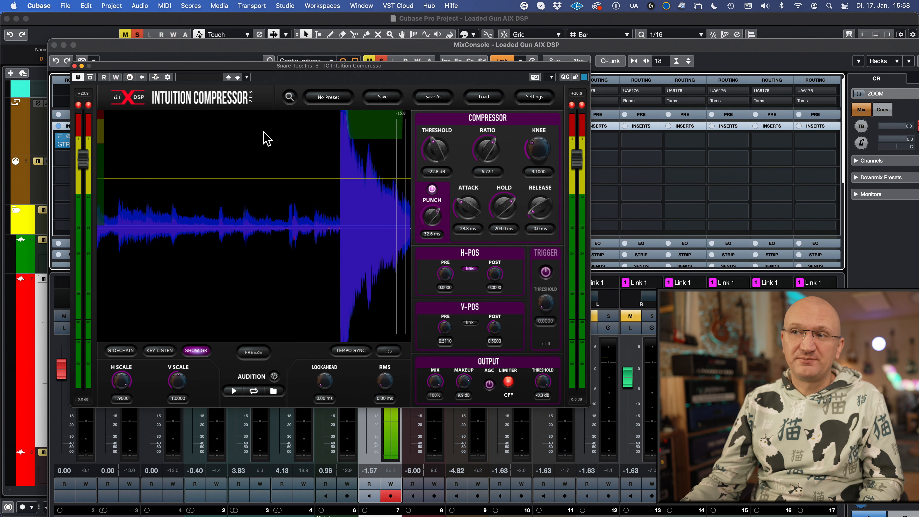
left_click_drag(539, 205, 549, 168)
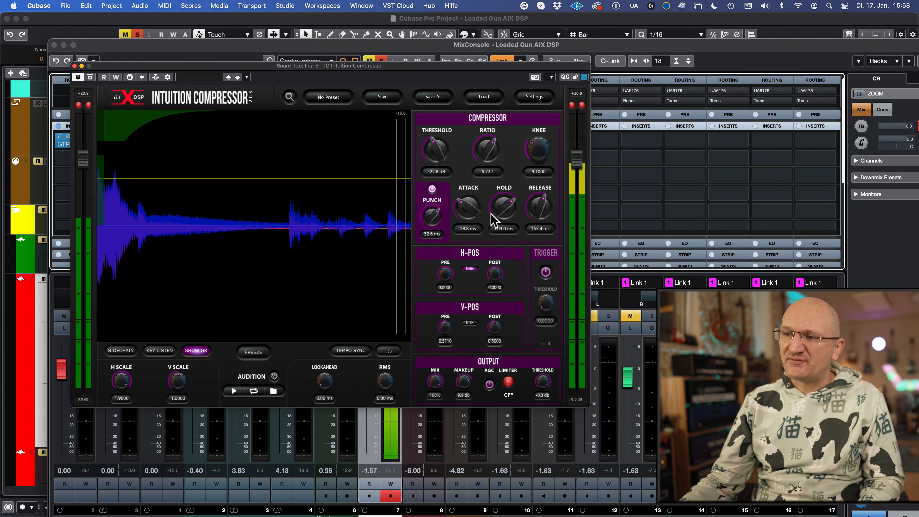
Shorten the Snare Top compressor's release to 2.0 ms, hold to 1.4 ms and attack to 1.5 ms.
left_click_drag(542, 223, 494, 234)
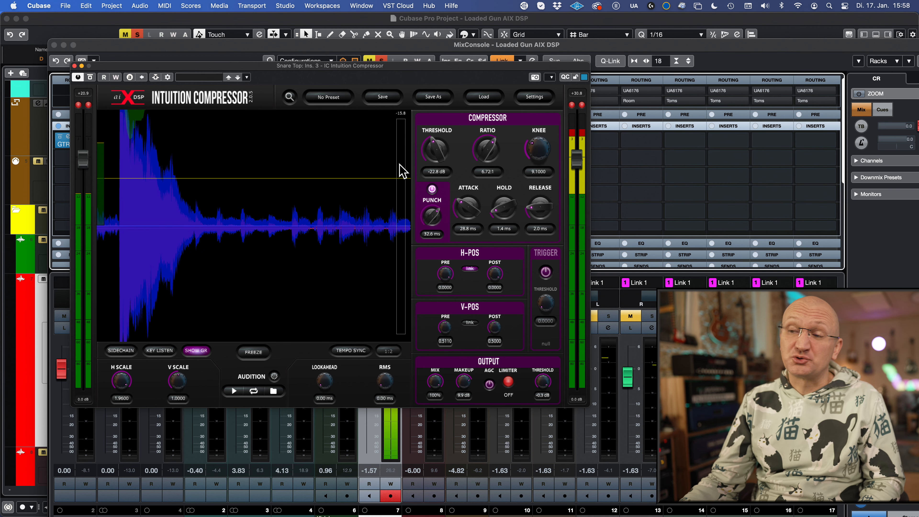
left_click_drag(473, 213, 467, 228)
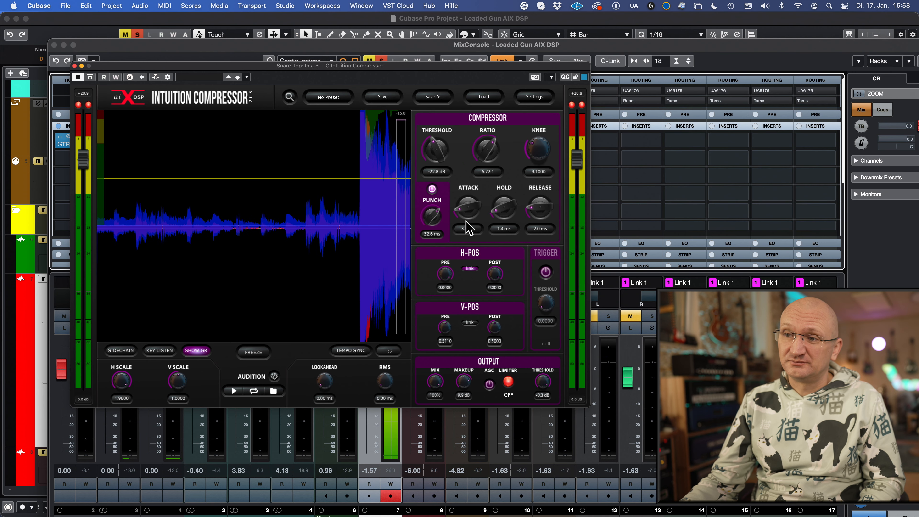
left_click_drag(466, 206, 465, 207)
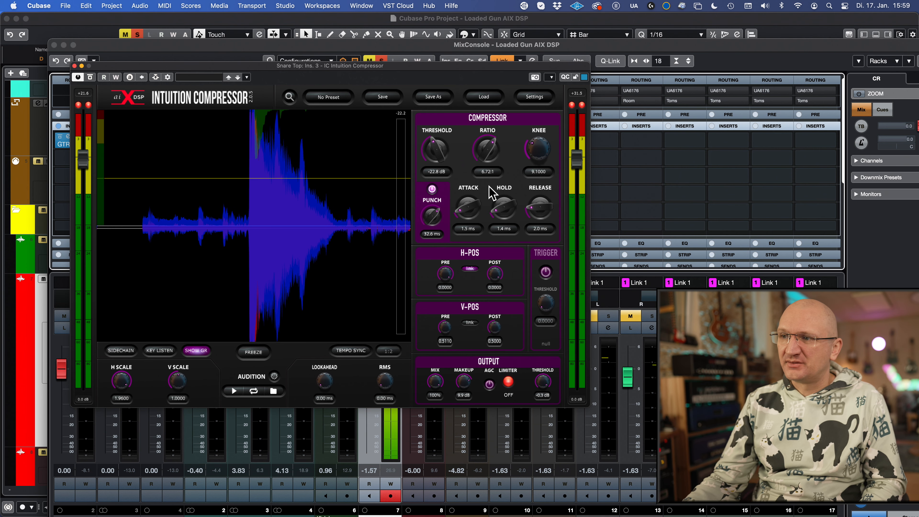
Try compressor thresholds of -12.1 dB and -20.3 dB, and compare the output with AGC on and off.
left_click_drag(338, 181, 333, 154)
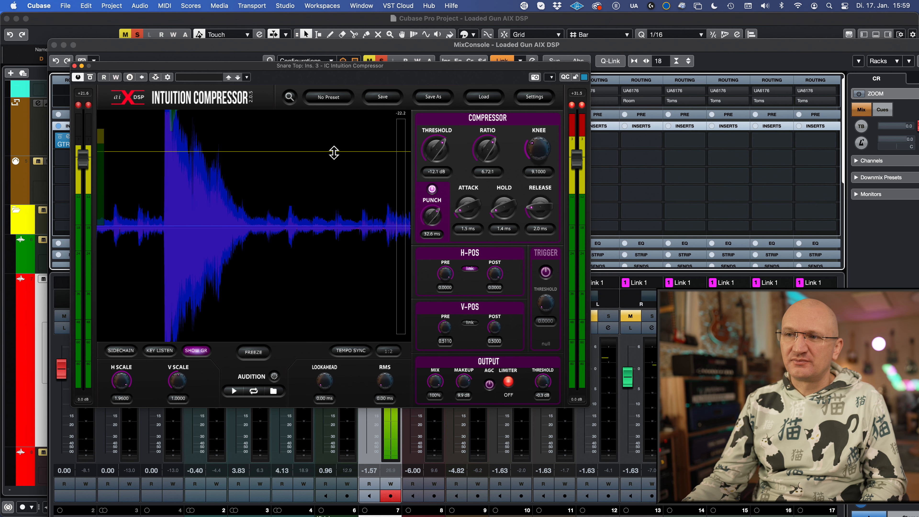
left_click_drag(333, 154, 334, 174)
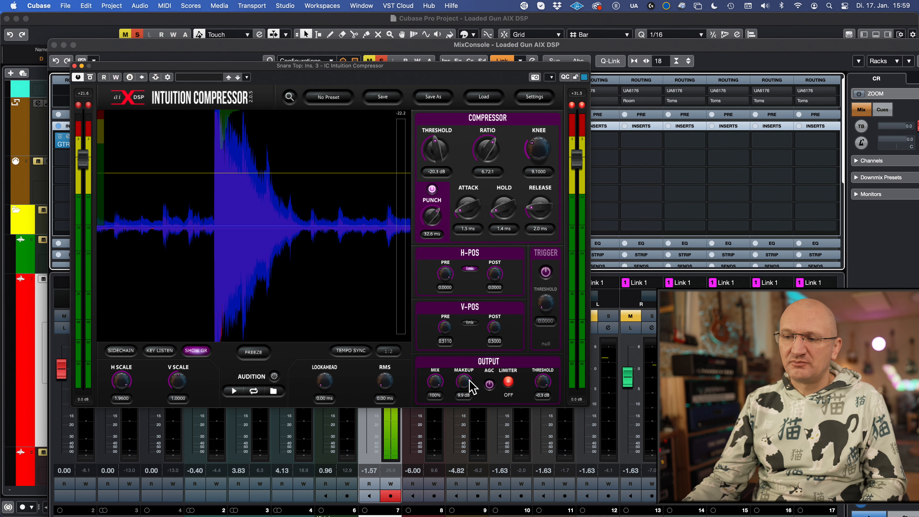
left_click(489, 387)
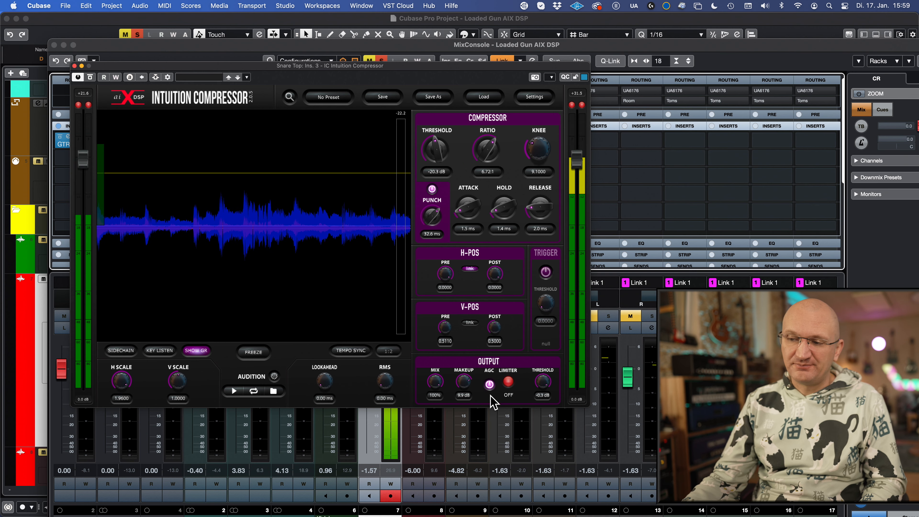
left_click(491, 394)
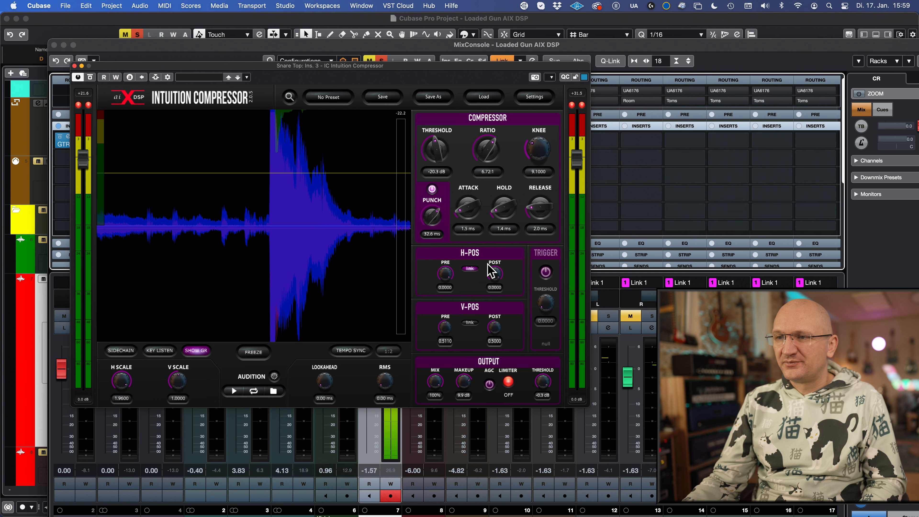
Set the Snare Top compressor's threshold to -22.4 dB, attack to 6.3 ms, hold to 10.3 ms and release to 3.4 ms.
left_click_drag(533, 214, 532, 204)
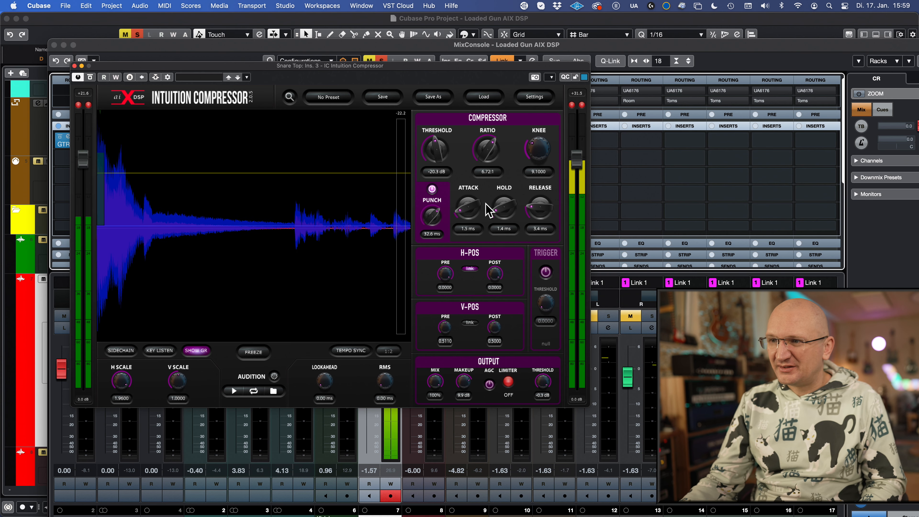
scroll(438, 149, "up", 3)
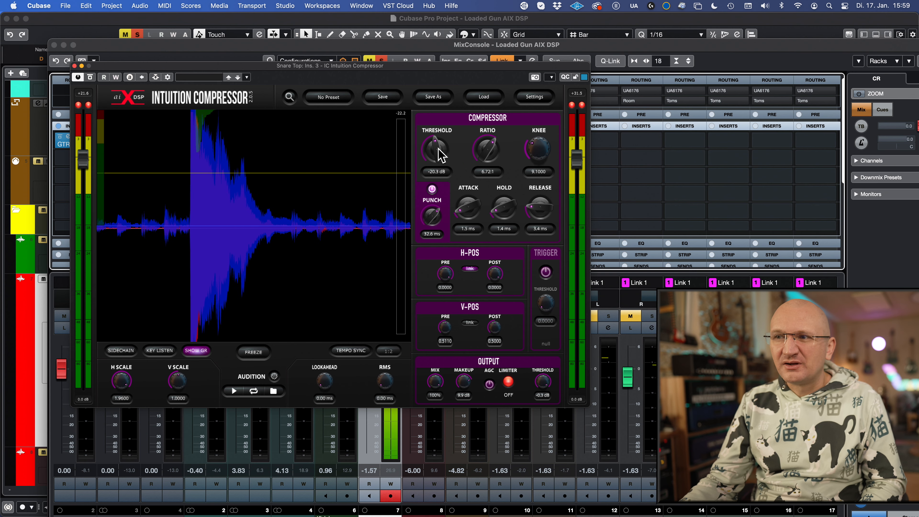
scroll(436, 152, "down", 10)
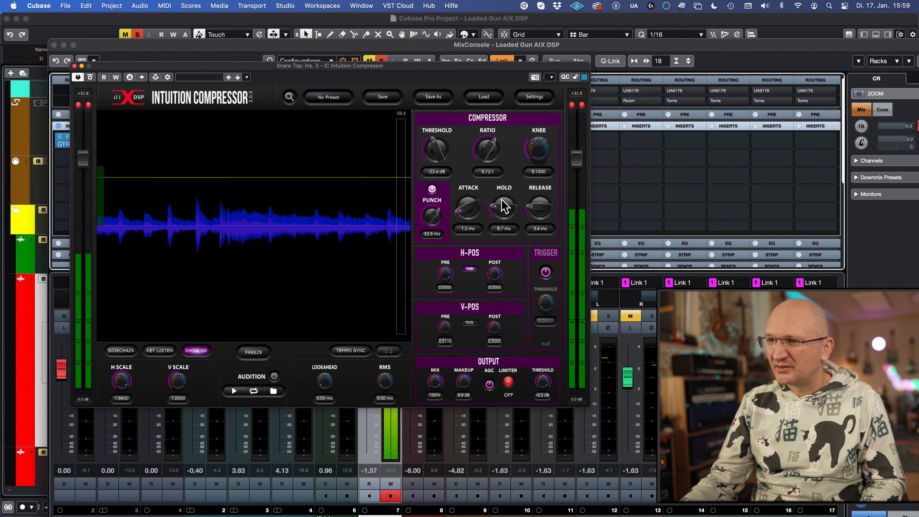
scroll(503, 206, "down", 2)
scroll(469, 210, "up", 4)
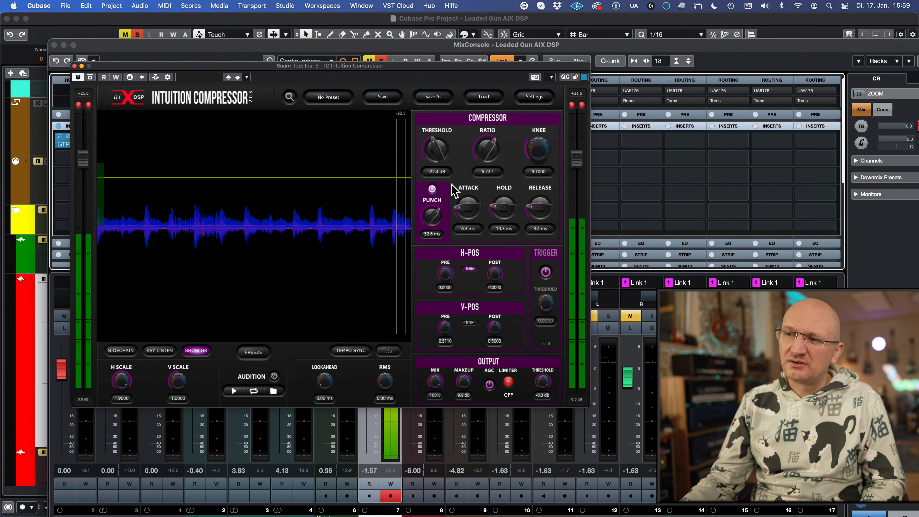
Set Punch to 6.2 ms and switch it off, and raise the makeup gain to 11.3 dB.
left_click_drag(435, 219, 438, 269)
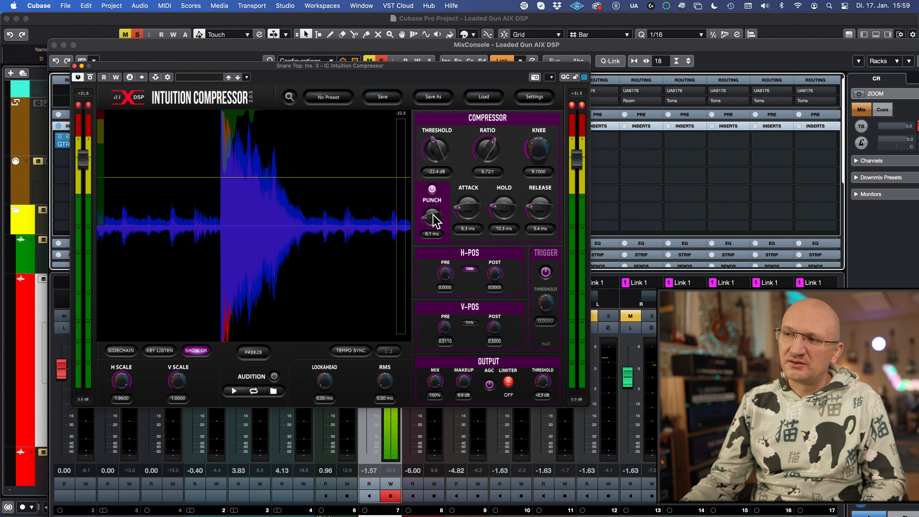
left_click_drag(433, 217, 433, 216)
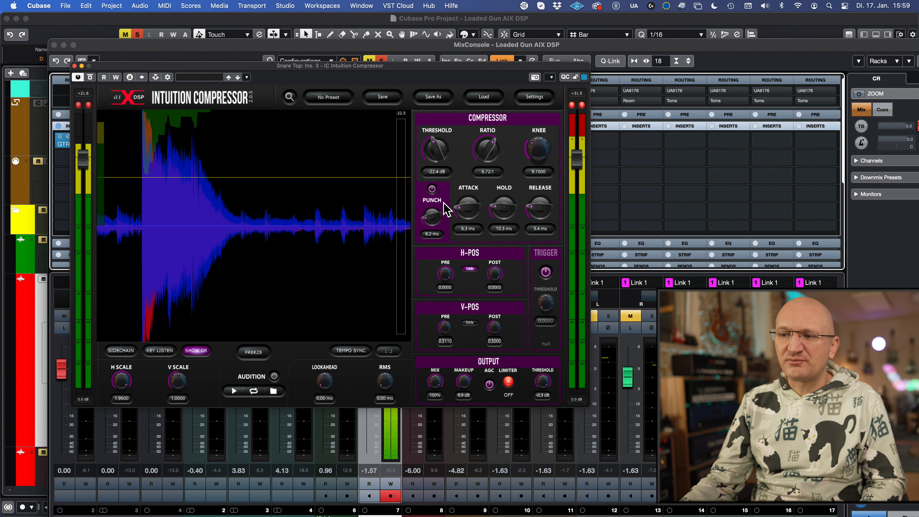
left_click_drag(463, 381, 464, 377)
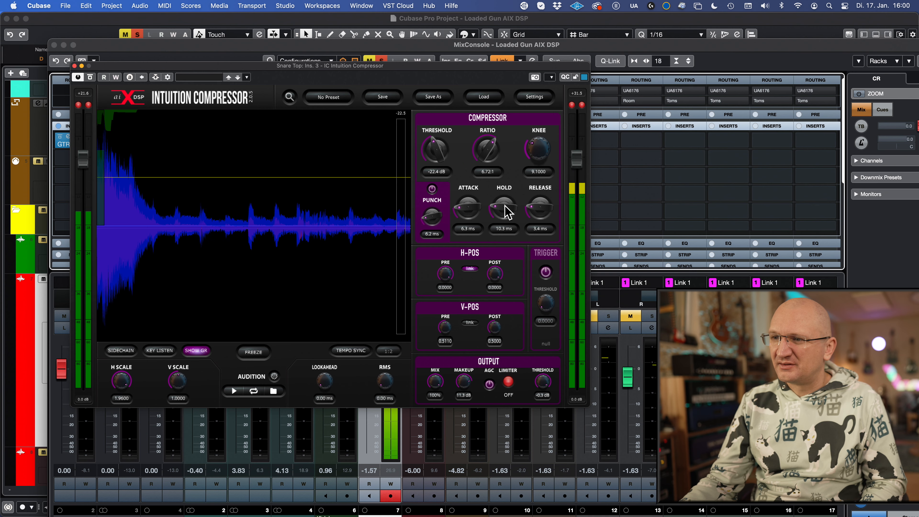
Set the compressor's hold to 1.3 ms and release to 0.3 ms, and close the plug-in.
left_click_drag(505, 213, 505, 214)
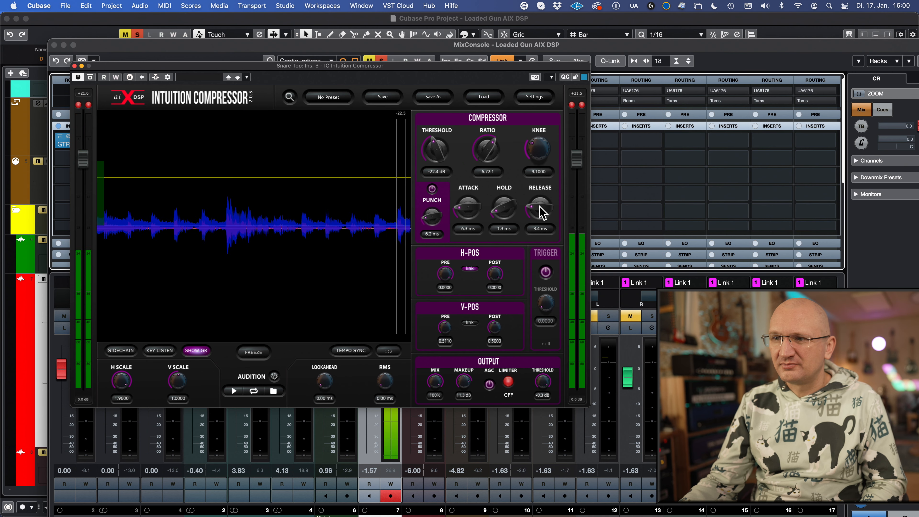
left_click_drag(540, 213, 541, 214)
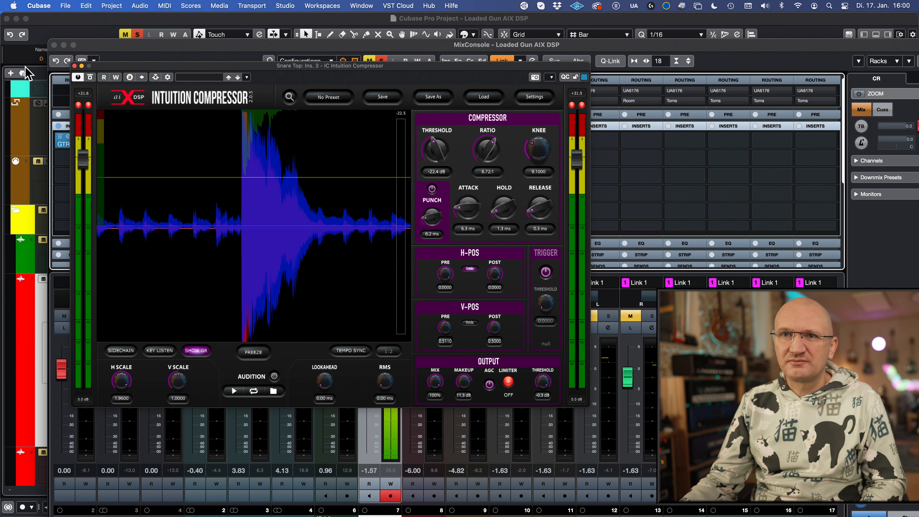
left_click(74, 65)
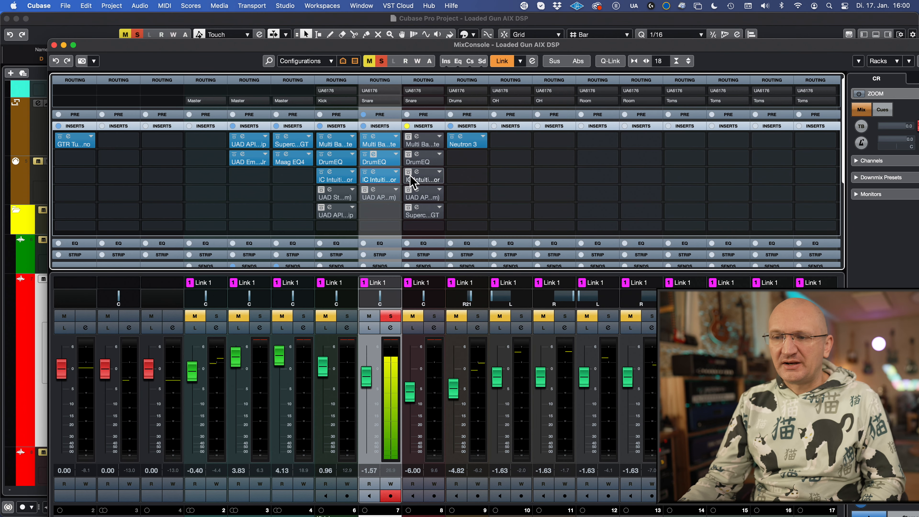
Solo Snare Bottom instead of Snare Top, activate its first three inserts, and inspect its Intuition Compressor.
left_click(388, 319)
left_click(432, 318)
left_click(412, 141)
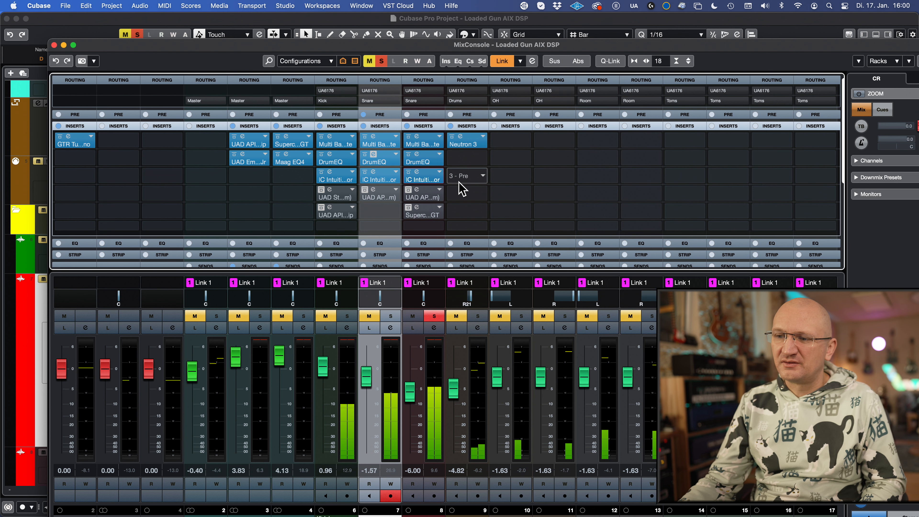
left_click(419, 179)
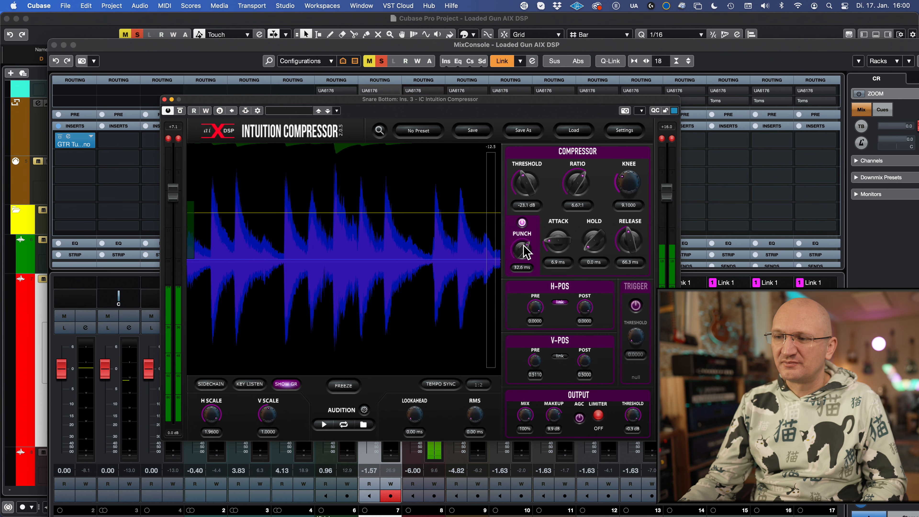
left_click(164, 99)
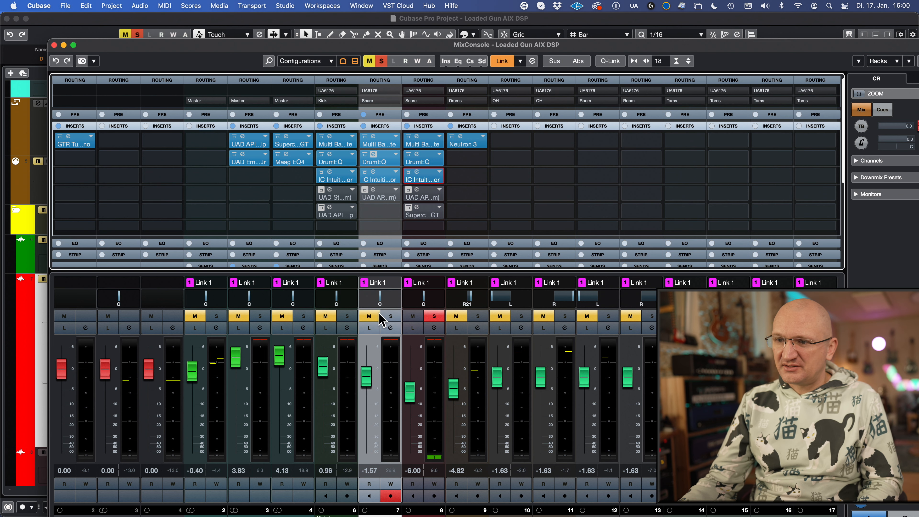
Solo the Kick In Condenser track and open its Multi Band Gate to audition the gating.
left_click(395, 316)
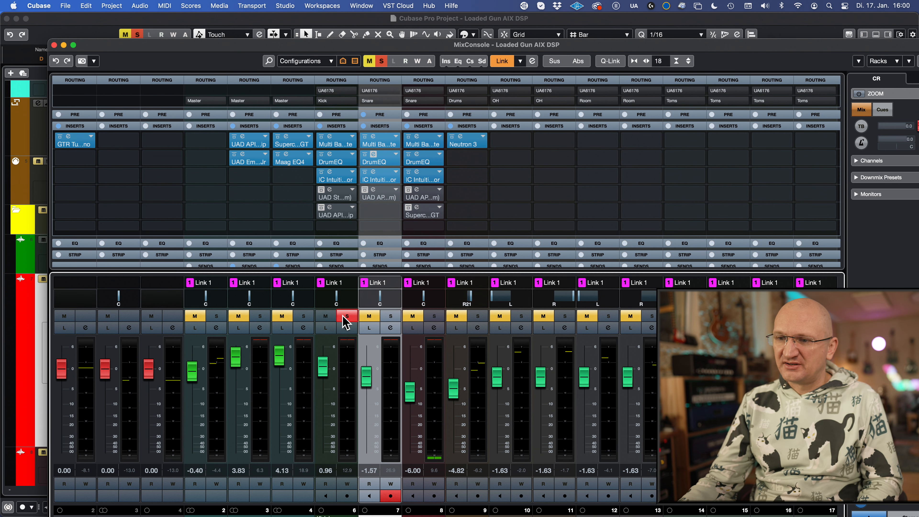
left_click(330, 143)
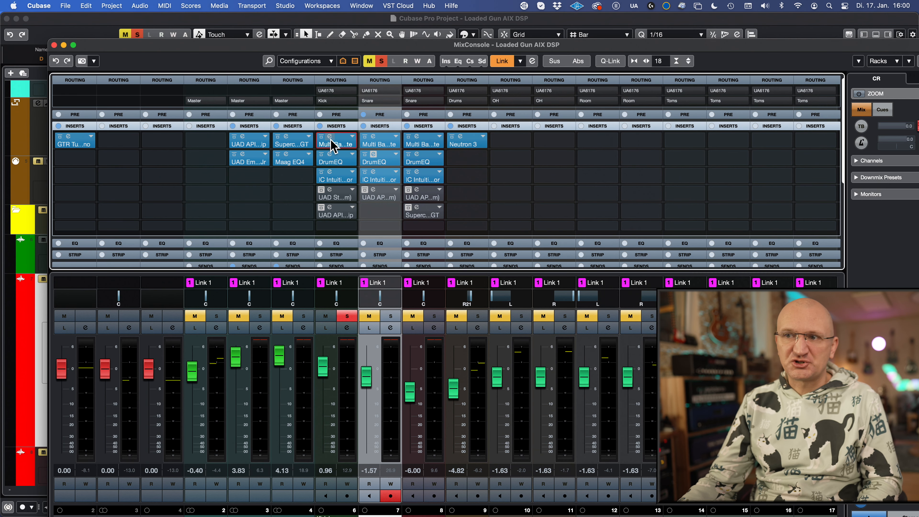
left_click_drag(386, 121, 167, 77)
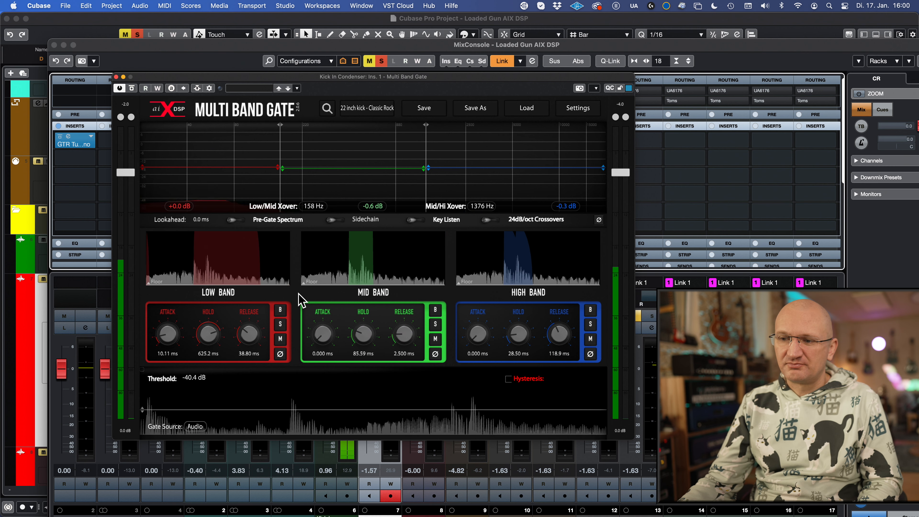
left_click(416, 221)
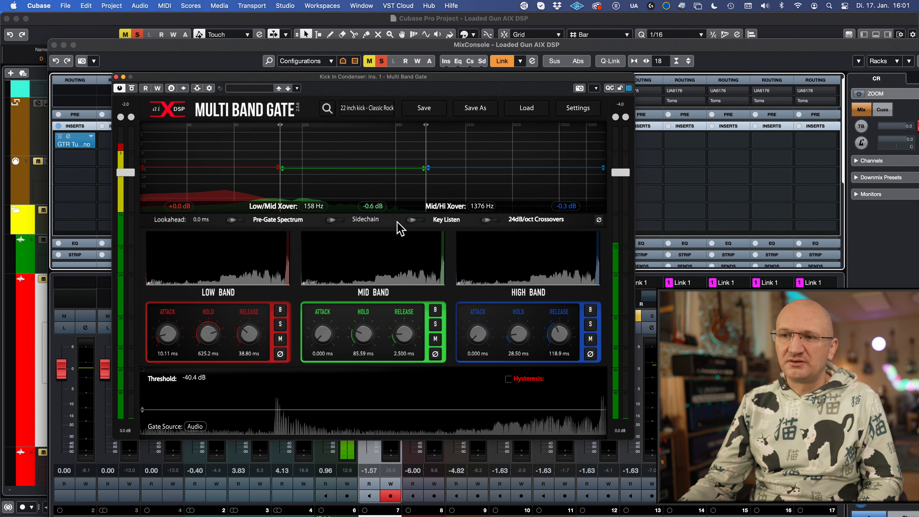
Replace the gate view with the kick's DrumEQ, take it out of bypass, and set its master transposition to 645 c.
left_click(116, 77)
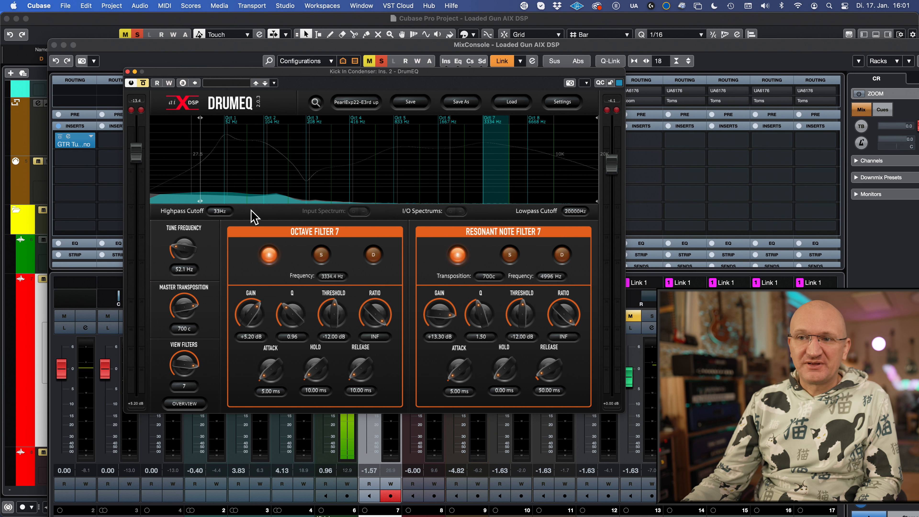
left_click(145, 82)
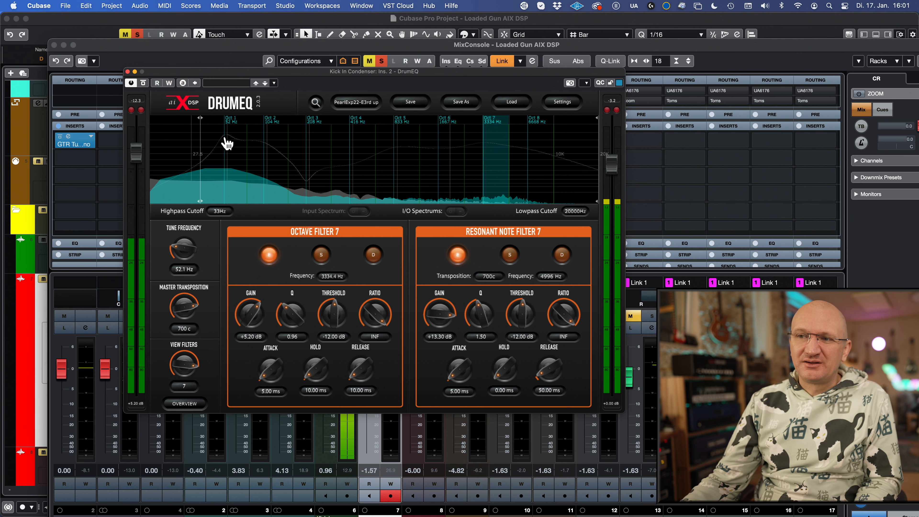
mouse_move(309, 71)
left_mouse_down()
mouse_move(327, 65)
mouse_move(303, 68)
left_mouse_up()
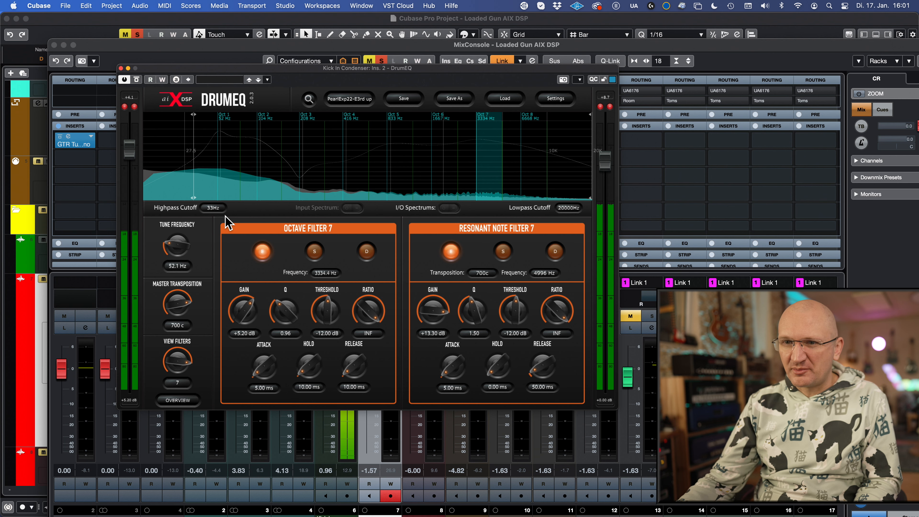
mouse_move(176, 302)
left_mouse_down()
mouse_move(180, 321)
mouse_move(176, 304)
mouse_move(179, 311)
mouse_move(183, 297)
mouse_move(191, 313)
left_mouse_up()
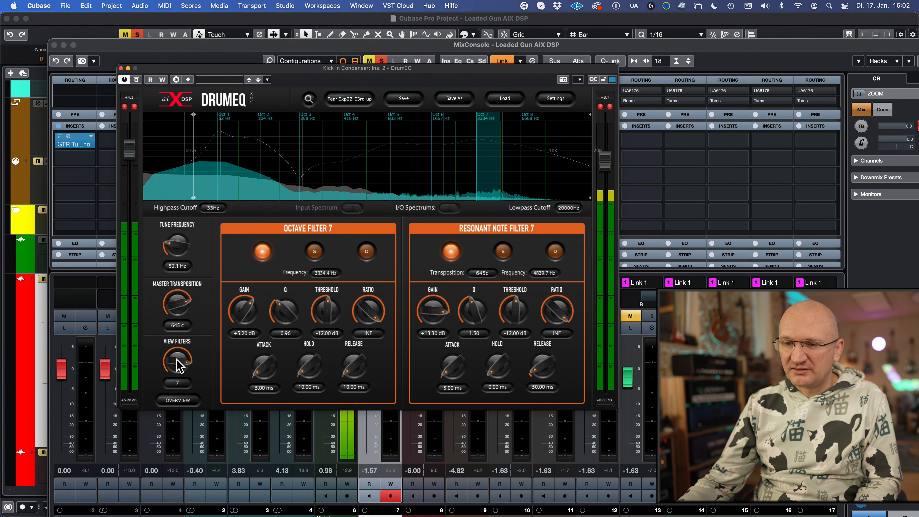
Cut the kick's Resonant Note Filter 3 by about 10 dB with a Q of 3.56, and set Octave Filter 4's gain to -2.60 dB.
left_click(269, 147)
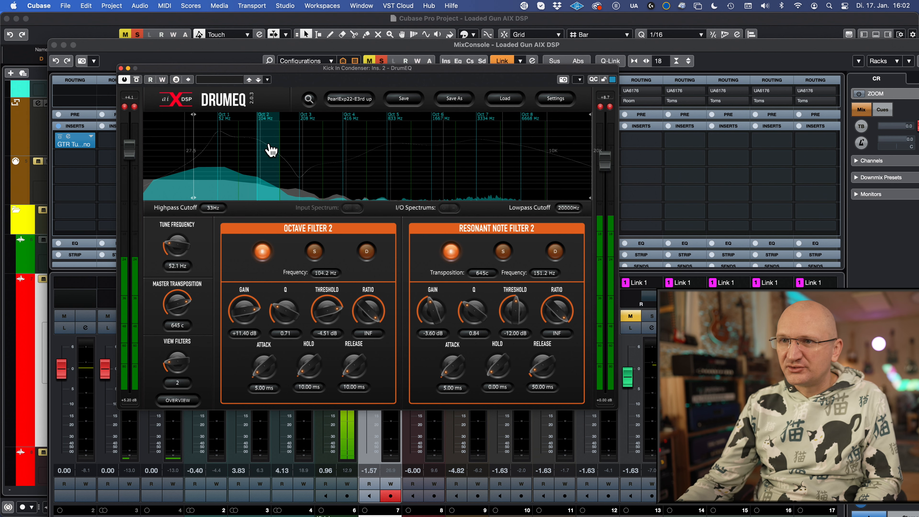
left_click(313, 149)
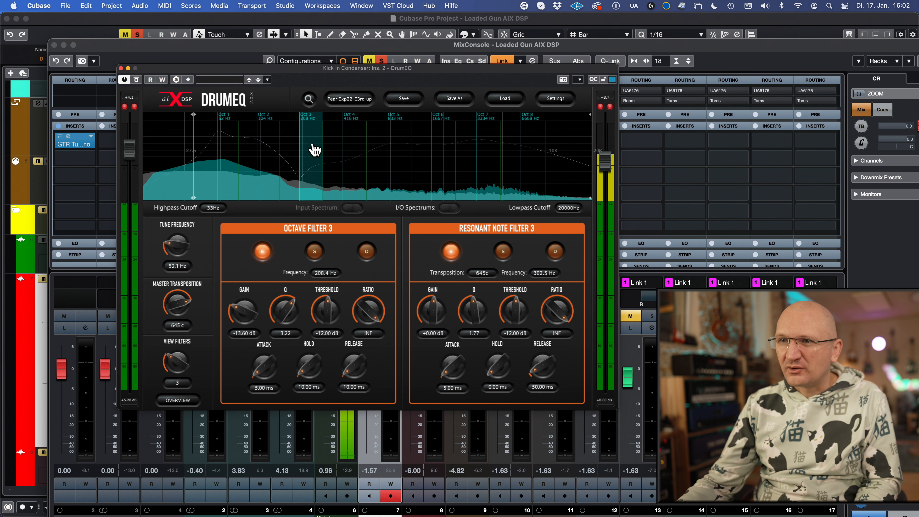
left_click_drag(476, 308, 477, 293)
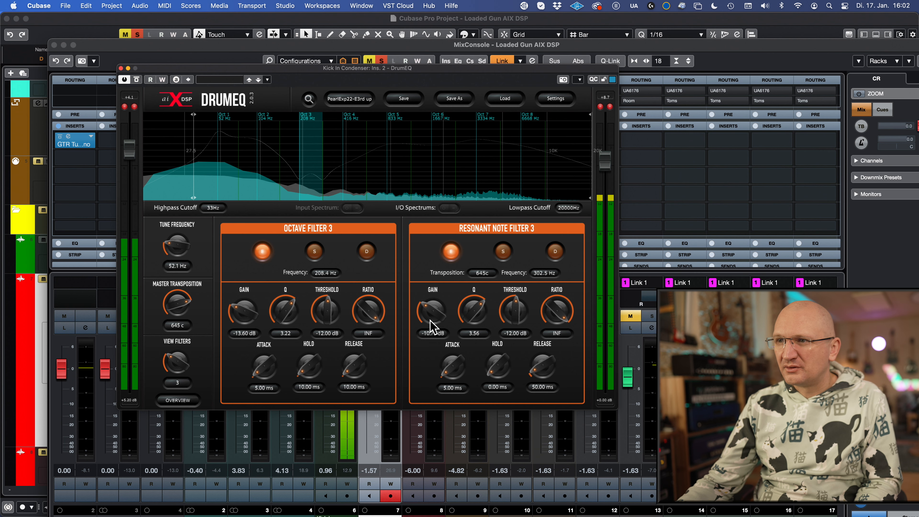
left_click(358, 154)
left_click_drag(244, 301, 246, 303)
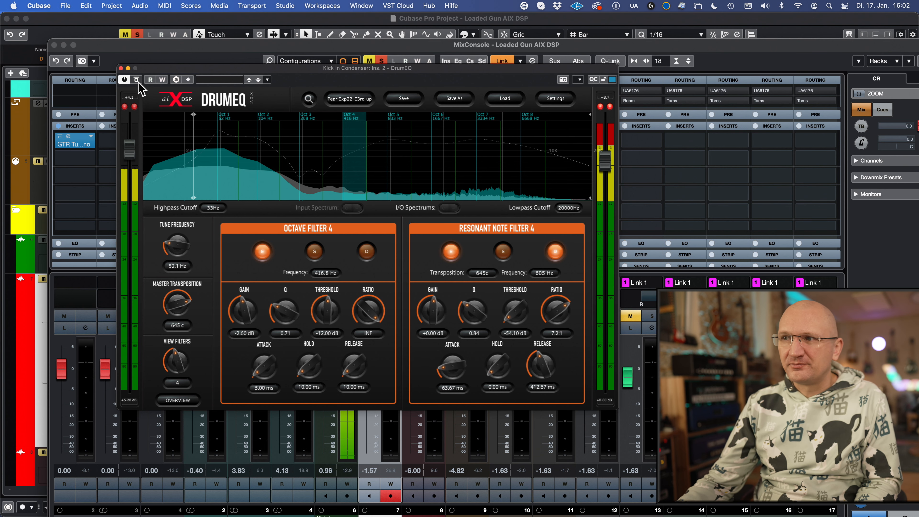
Raise the gain of the kick DrumEQ's Octave Filter 7 to +7.00 dB and close the equalizer.
left_click(483, 144)
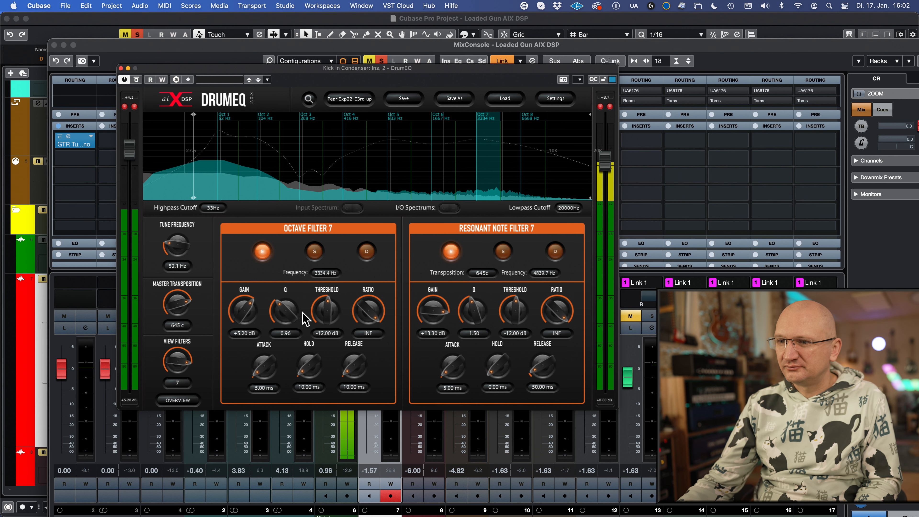
left_click_drag(242, 309, 247, 314)
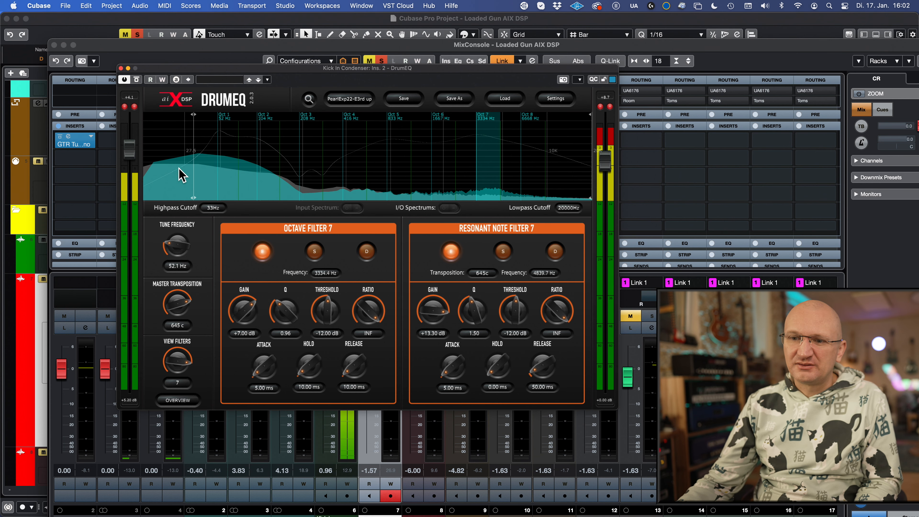
left_click(121, 68)
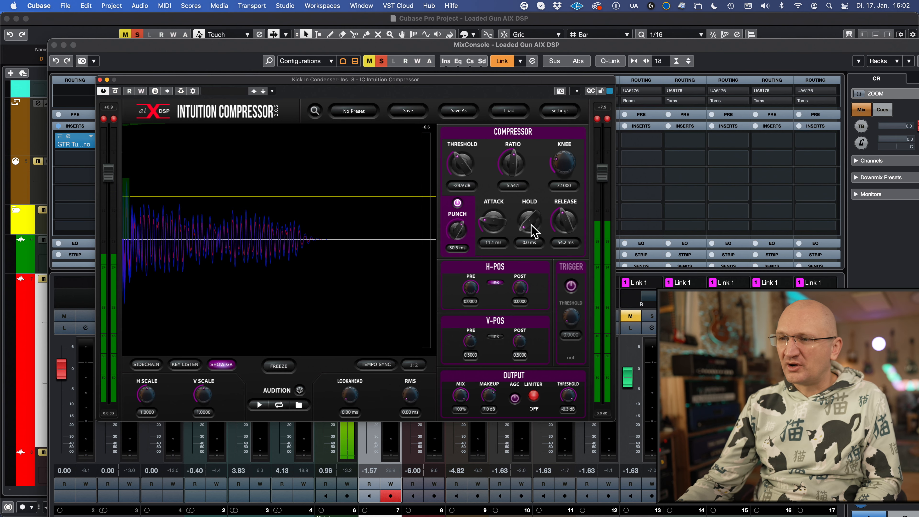
Set the kick's Intuition Compressor to a -28.6 dB threshold and a 6.53:1 ratio, then close it.
left_click_drag(462, 159, 460, 166)
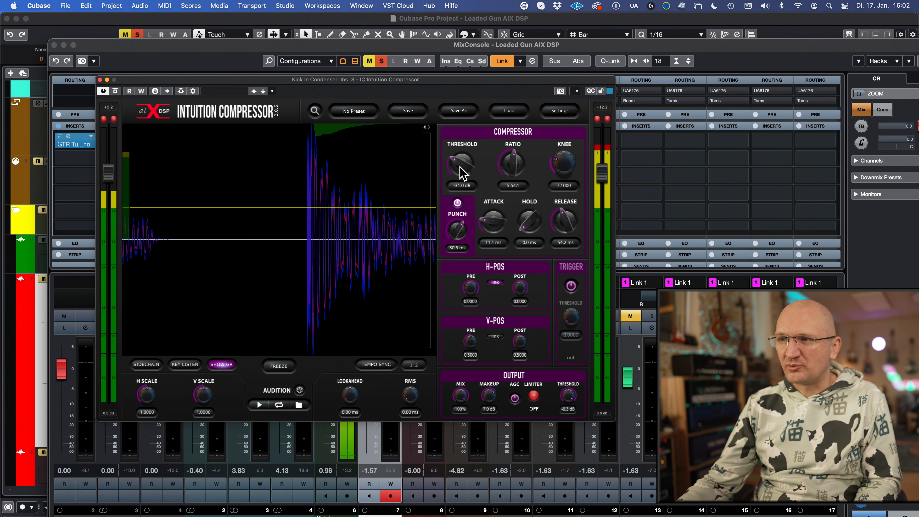
left_click_drag(515, 161, 516, 154)
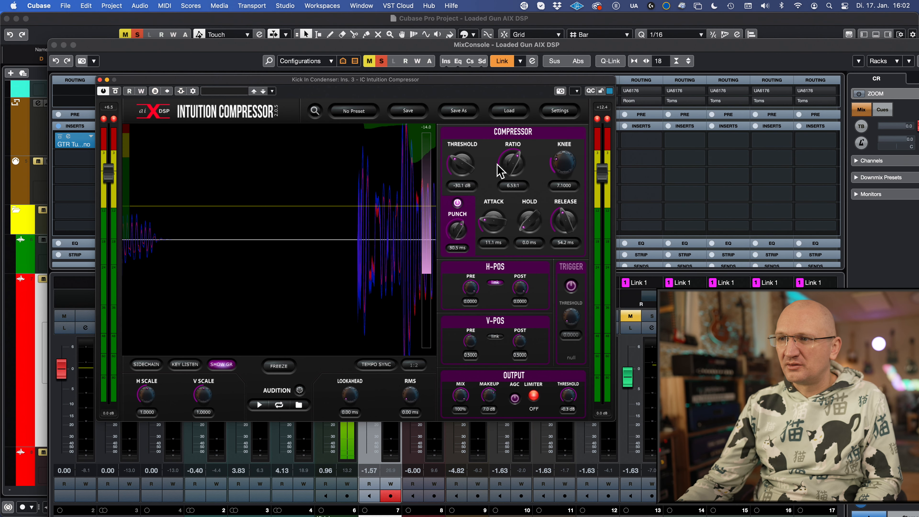
left_click_drag(469, 171, 469, 168)
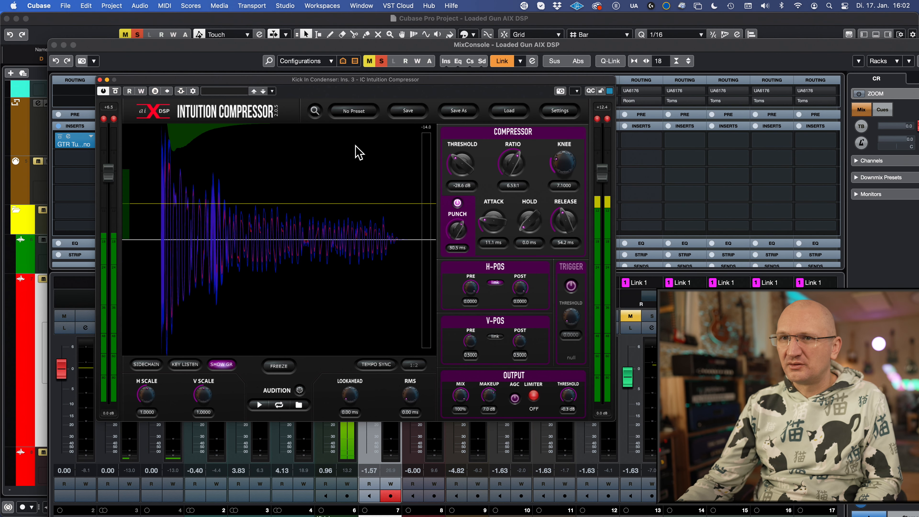
left_click(100, 80)
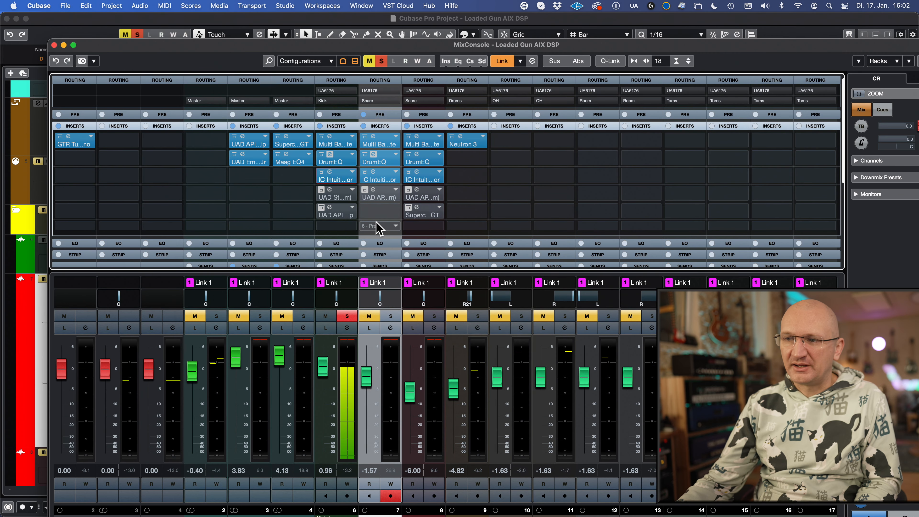
Unsolo the Kick In Condenser track and open the Dynamic EQ on the OH group channel.
left_click_drag(145, 47, 98, 27)
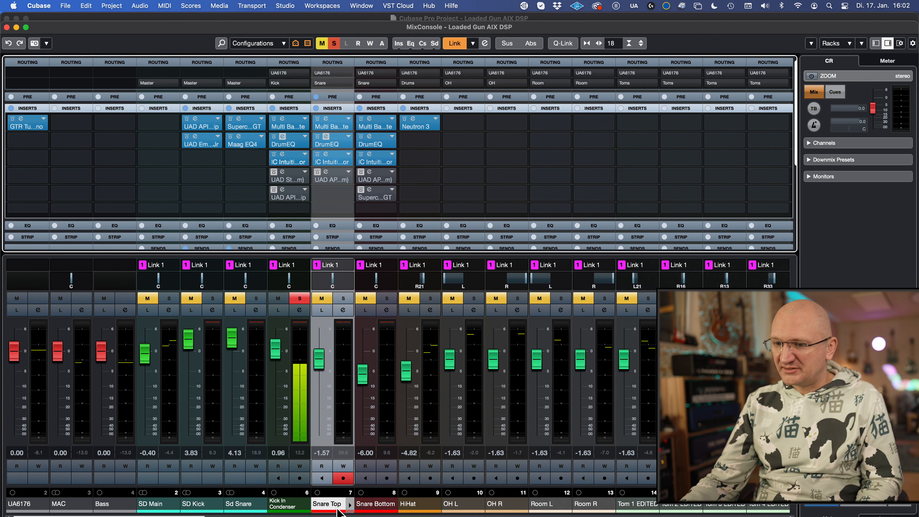
left_click_drag(377, 25, 372, 10)
left_click_drag(203, 509, 257, 511)
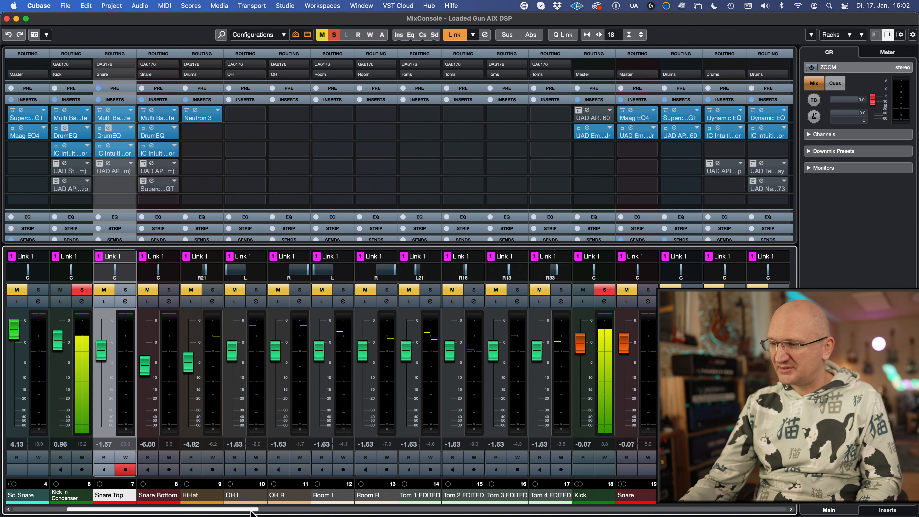
left_click(82, 289)
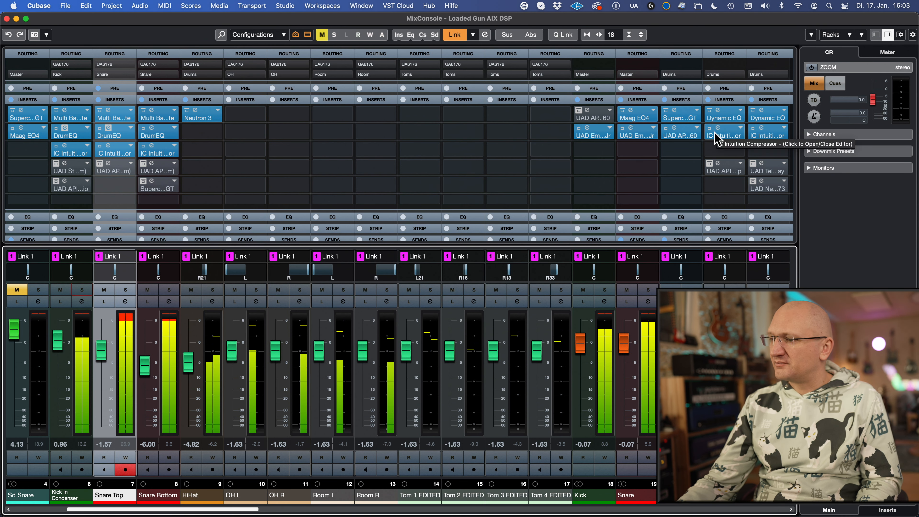
left_click(720, 116)
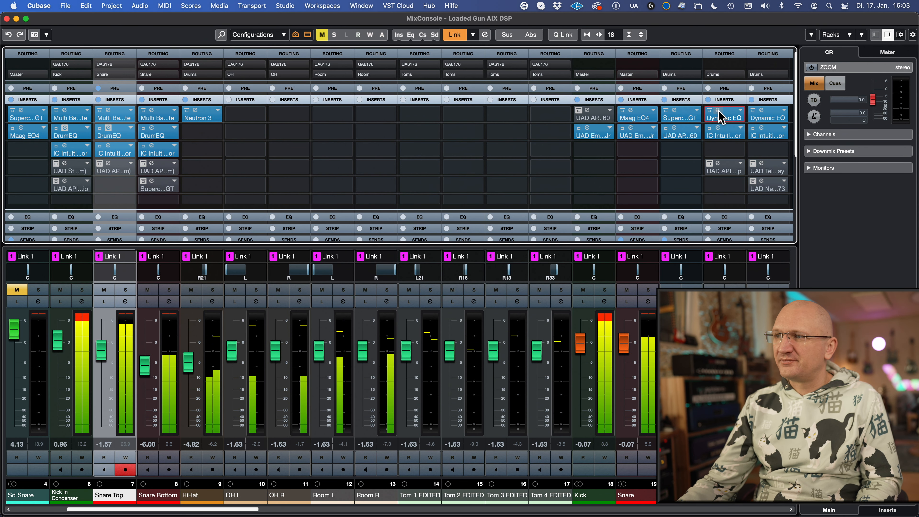
left_click(720, 116)
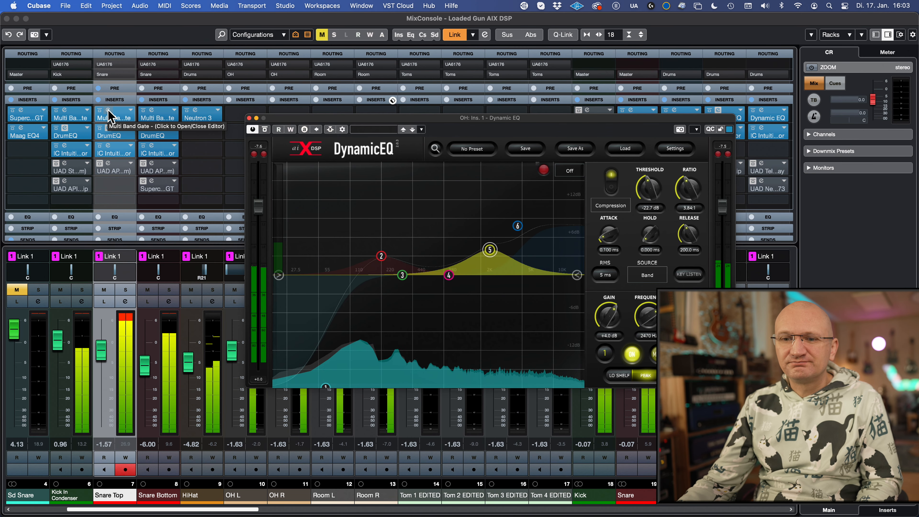
Take the kick's DrumEQ out of bypass, set Octave Filter 7's gain to +4.10 dB, and raise Octave Filter 1's gain.
left_click(65, 128)
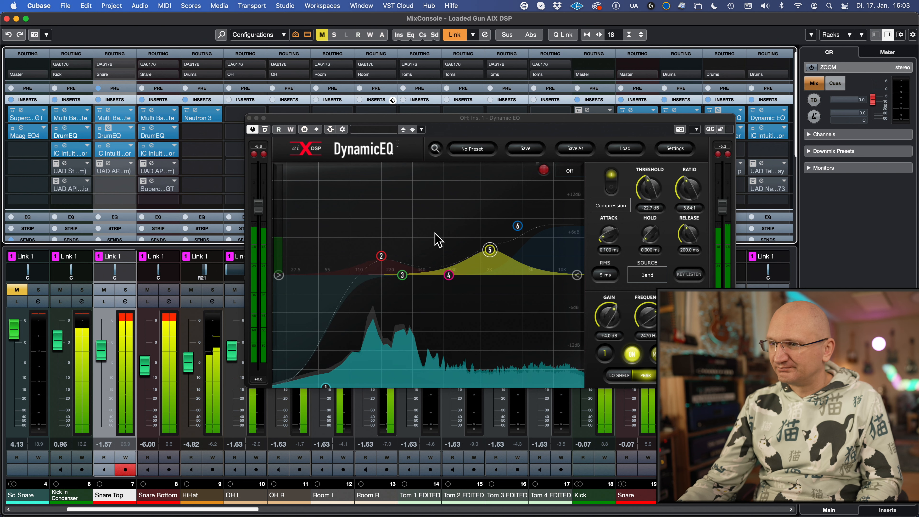
left_click(65, 132)
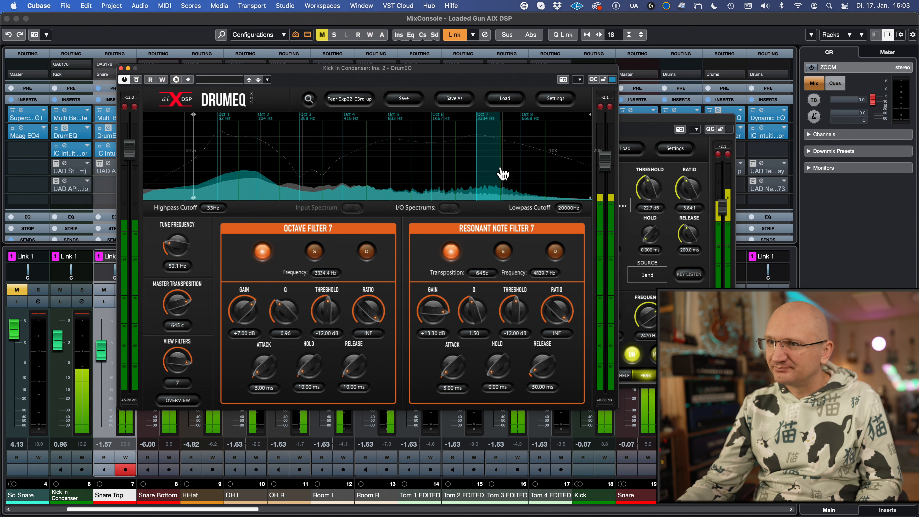
left_click_drag(243, 309, 243, 318)
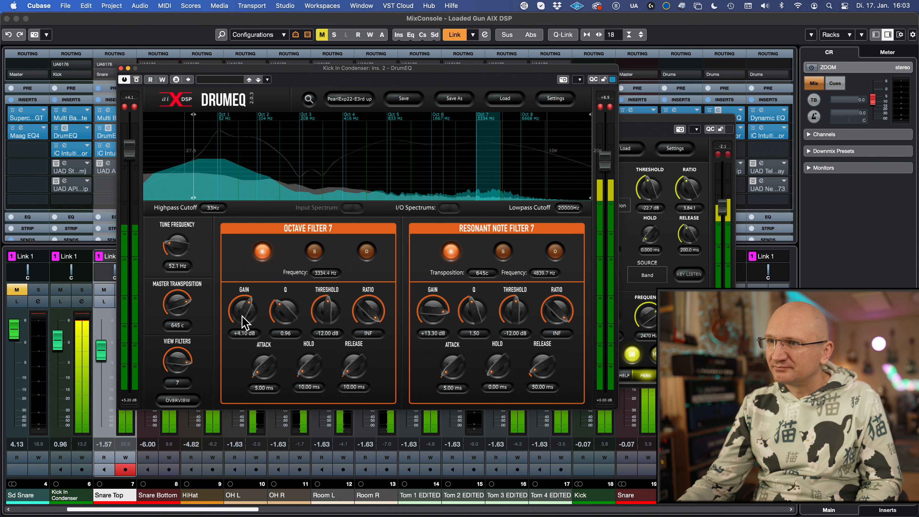
left_click(221, 151)
left_click_drag(246, 314, 244, 300)
left_click(270, 175)
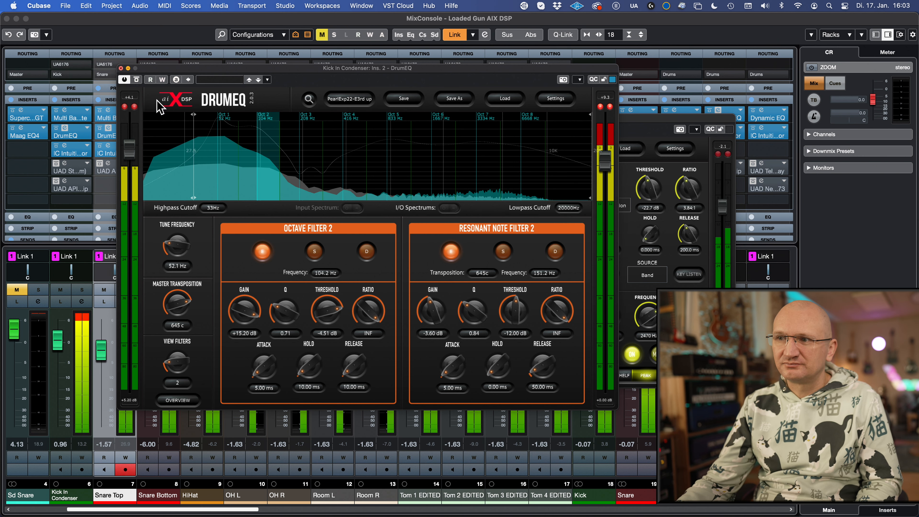
left_click(121, 68)
Solo the OH group and review the settings of bands 2, 5 and 6 in its Dynamic EQ.
left_click_drag(408, 117, 208, 88)
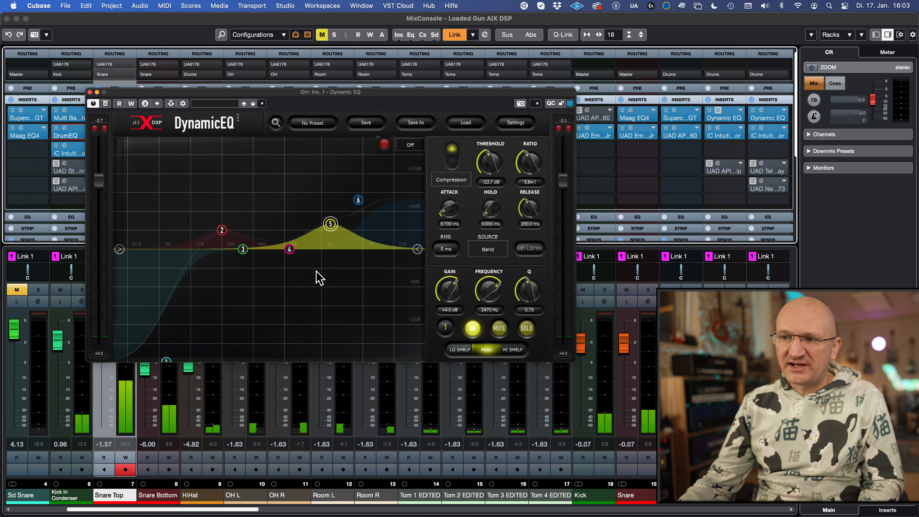
left_click(734, 289)
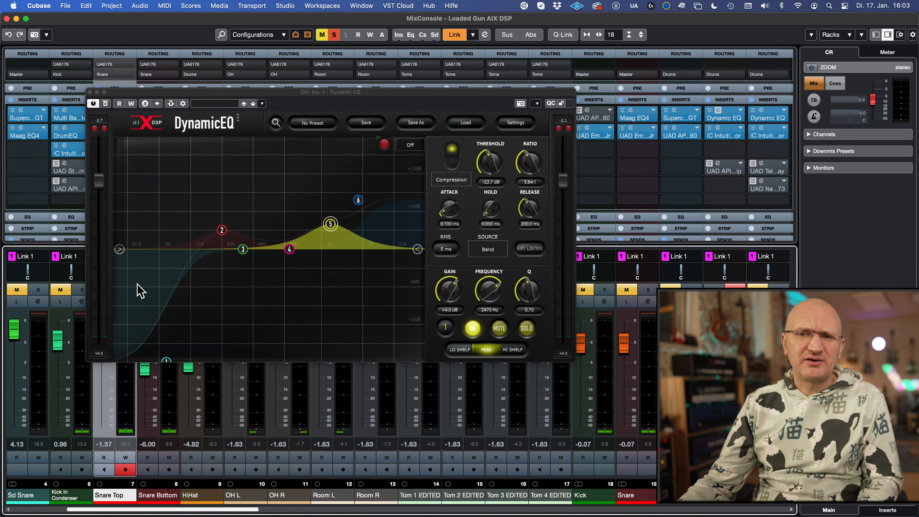
left_click(220, 233)
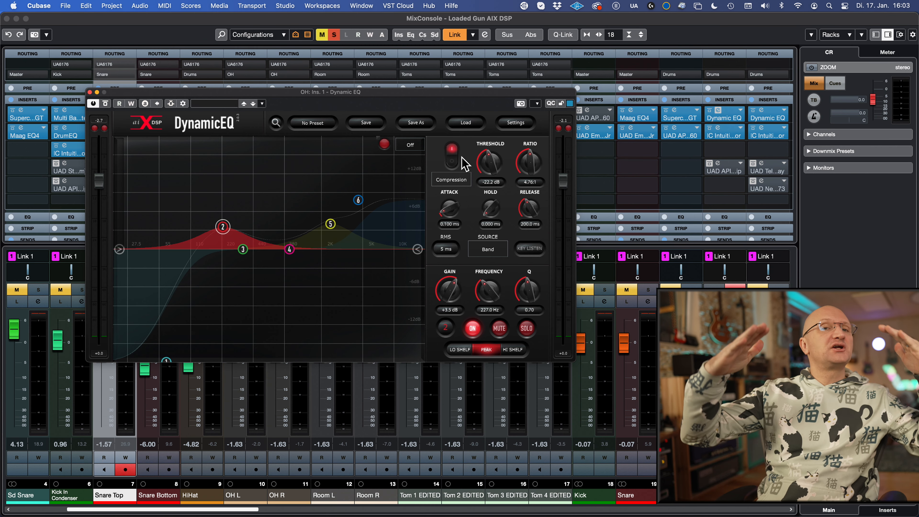
key("space")
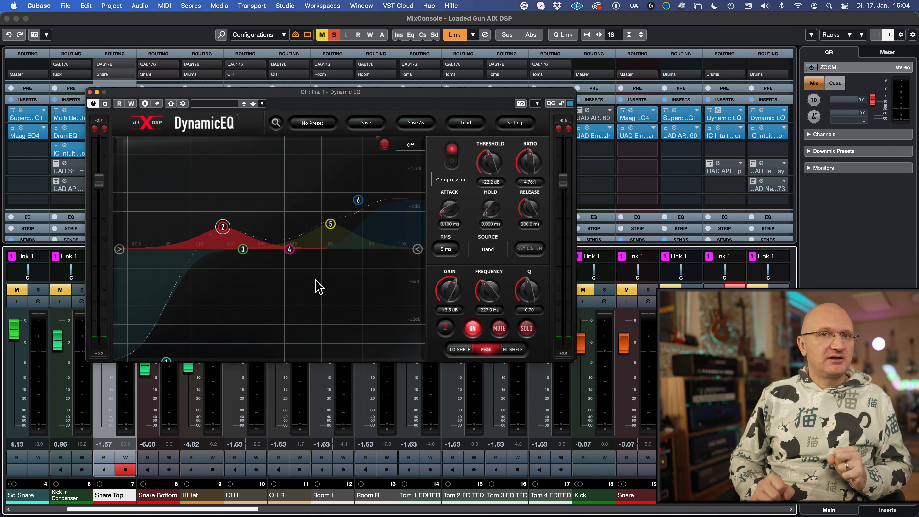
left_click(331, 225)
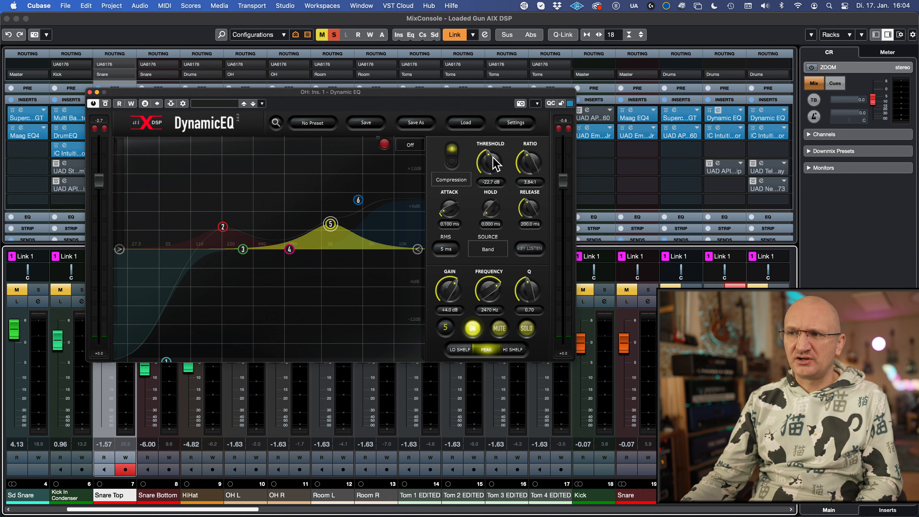
left_click(359, 199)
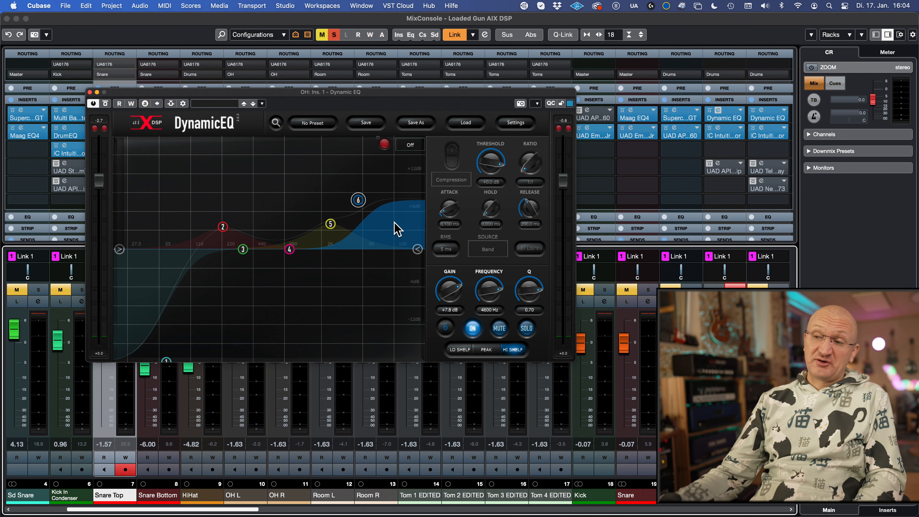
Audition the overheads with the Dynamic EQ's high-shelf band 6 off and on, and check bands 5 and 2.
key("space")
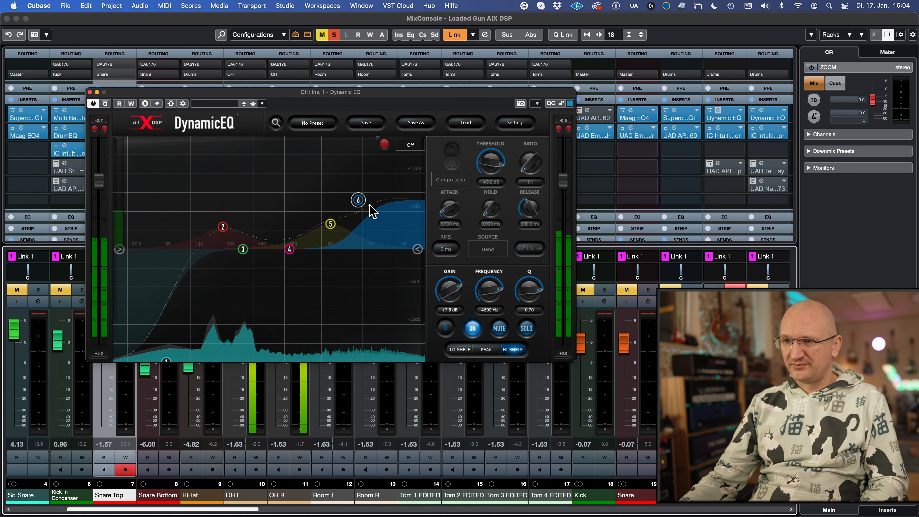
left_click(474, 330)
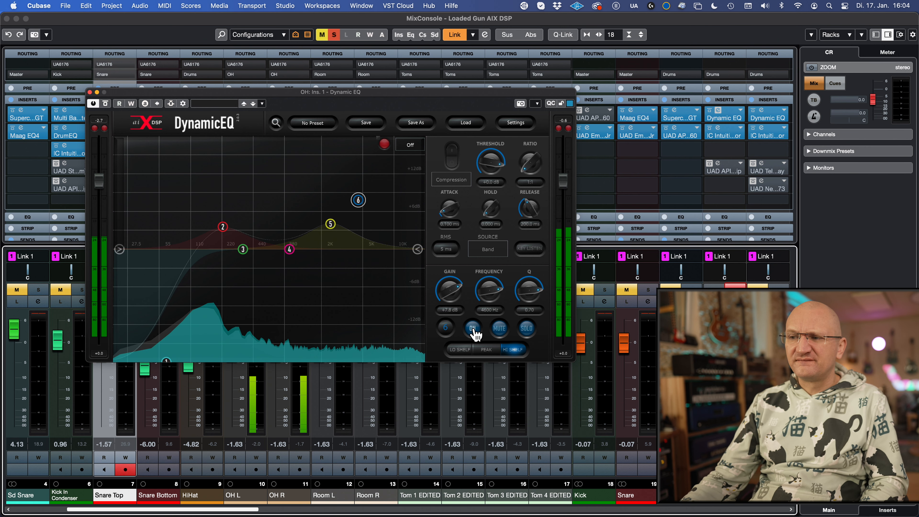
left_click(473, 329)
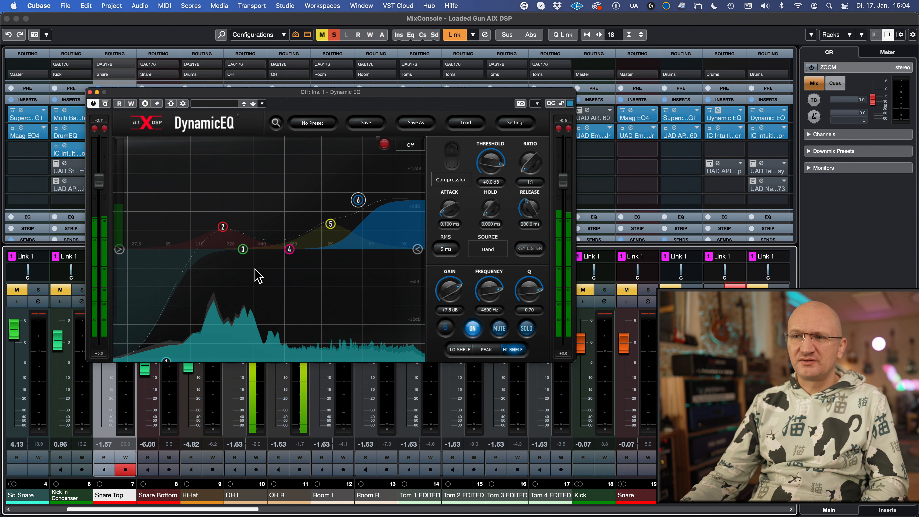
left_click(332, 231)
left_click(223, 224)
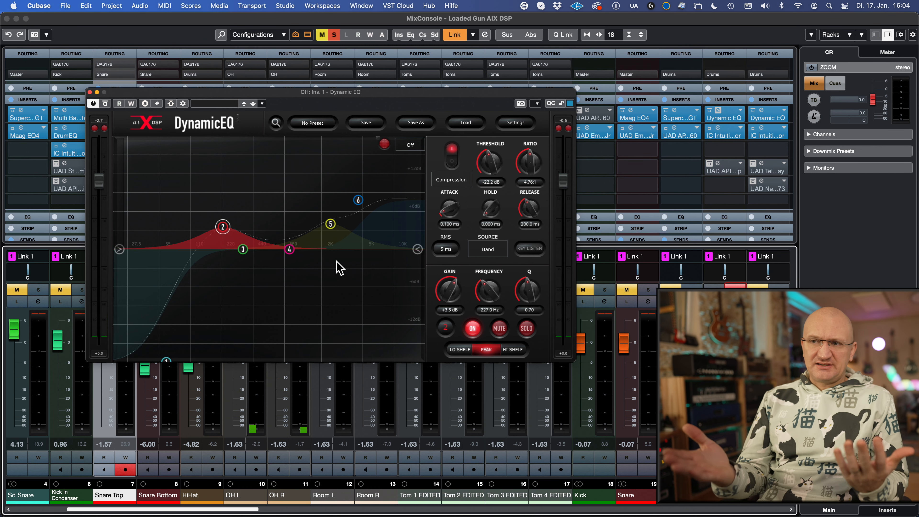
Replace the overheads' Dynamic EQ view with their Intuition Compressor and compare the sound bypassed and active.
left_click(89, 92)
left_click(718, 127)
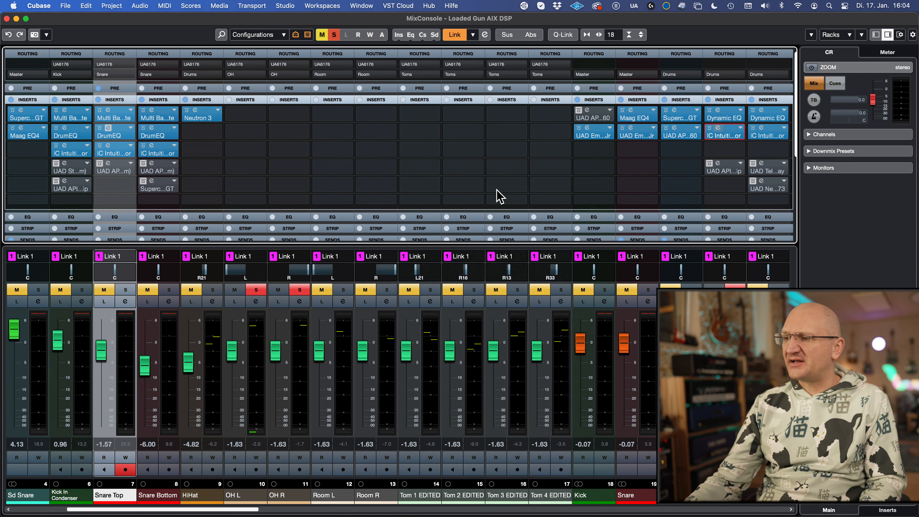
left_click_drag(455, 103, 243, 61)
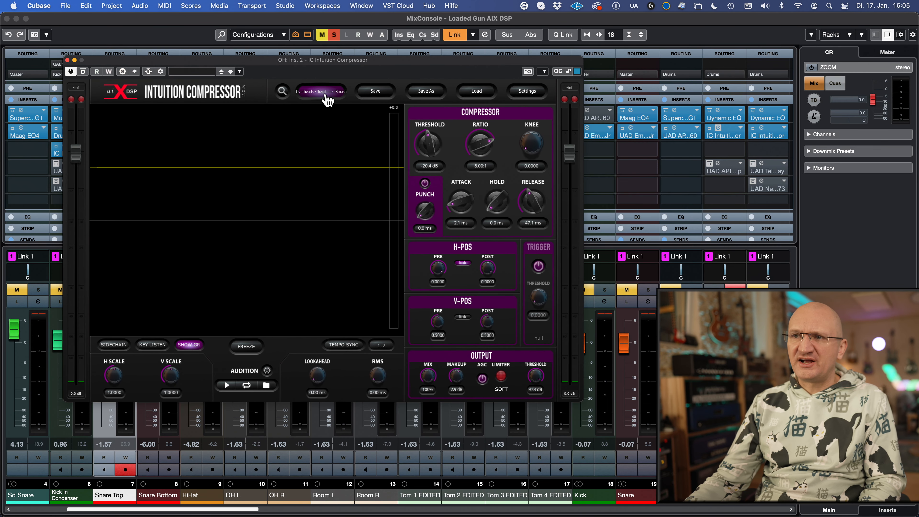
left_click_drag(317, 63, 319, 64)
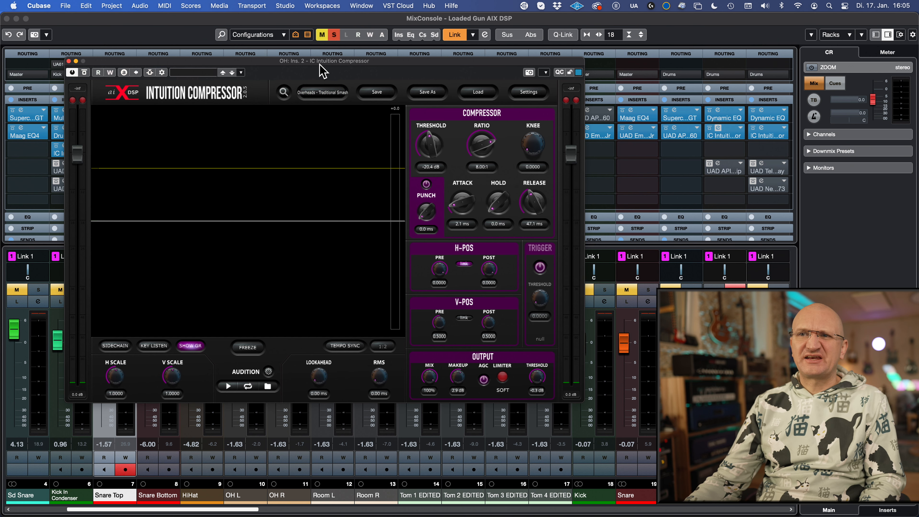
key("space")
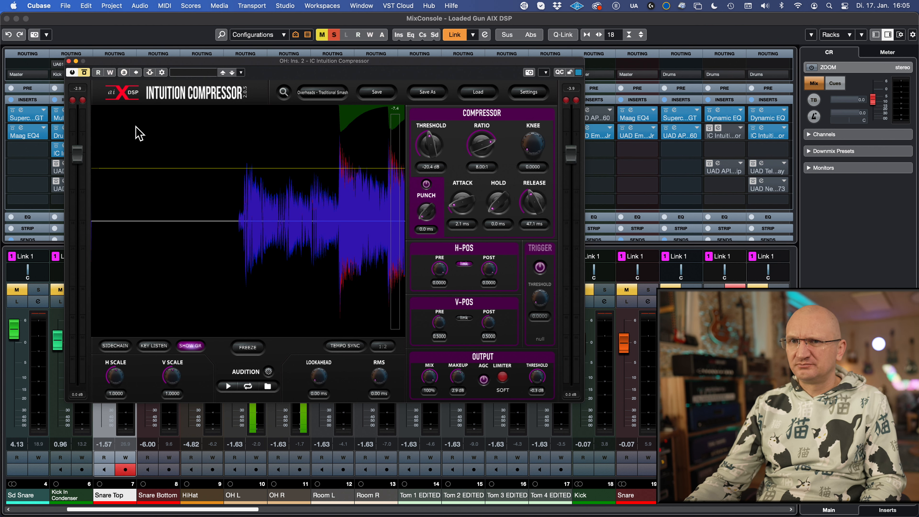
left_click(85, 73)
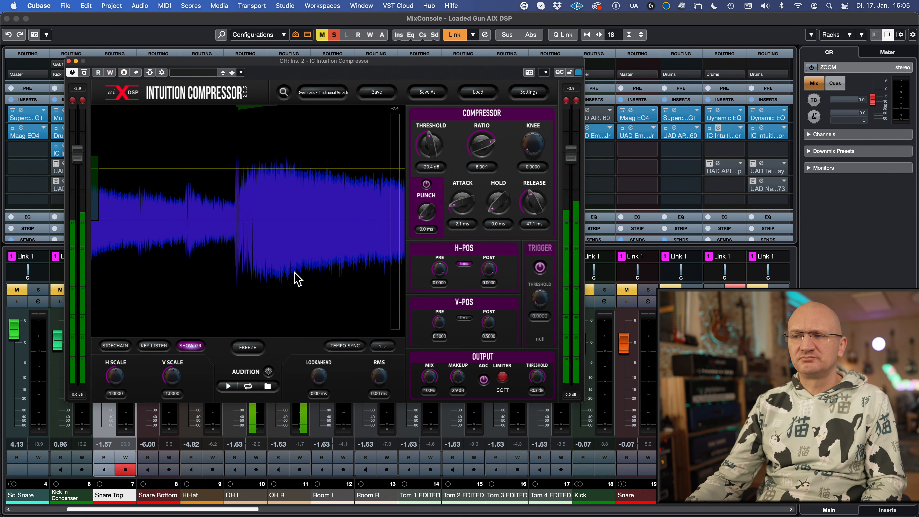
Set the overheads' Intuition Compressor threshold to -22.7 dB and its hold to 18.2 ms, then close it.
left_click_drag(297, 169, 297, 174)
left_click_drag(493, 226, 504, 198)
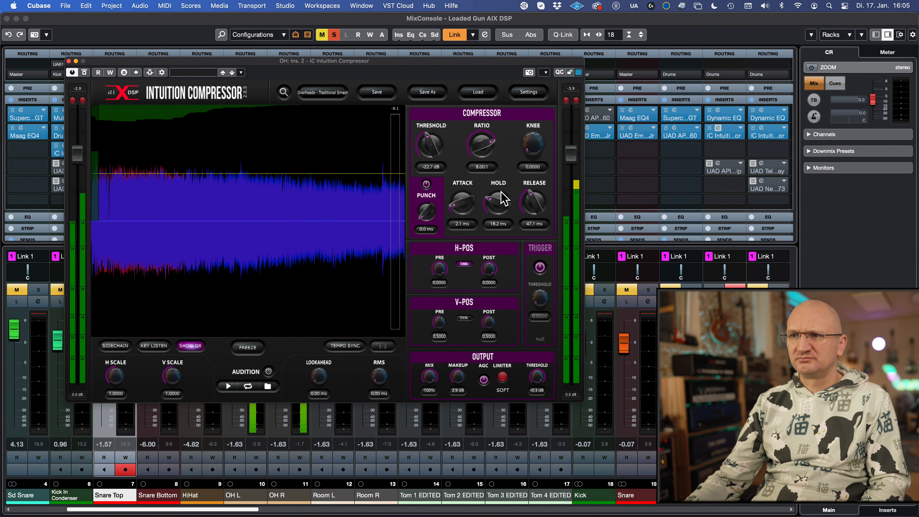
left_click(69, 61)
Solo the Room group instead of the OH group and open its Dynamic EQ.
left_click_drag(249, 509, 293, 509)
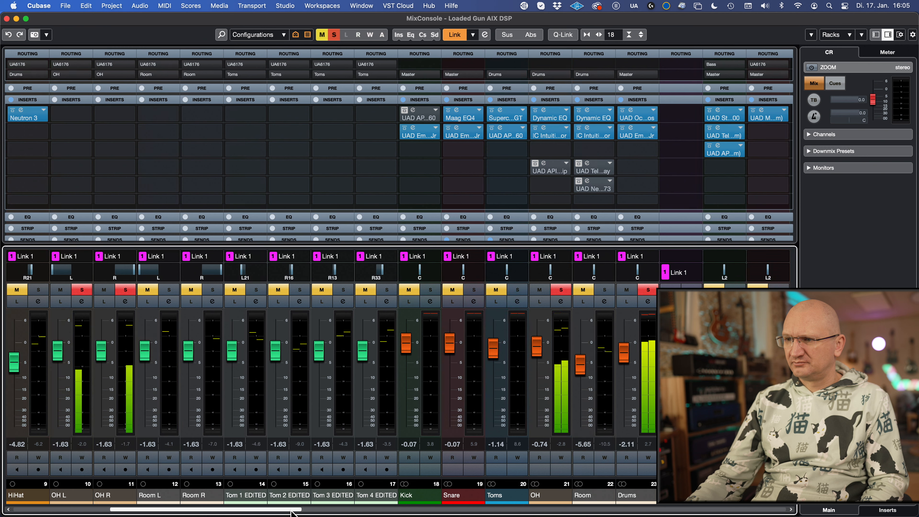
left_click(560, 289)
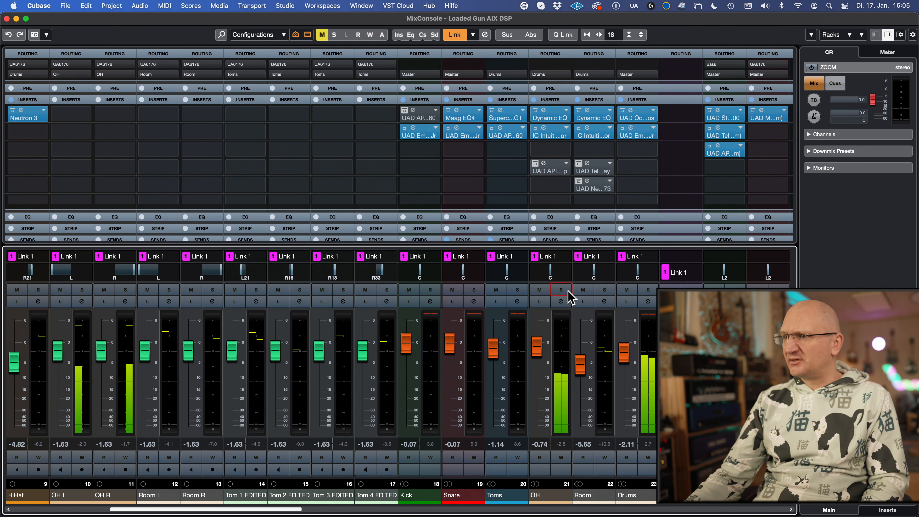
left_click(605, 290)
left_click(591, 116)
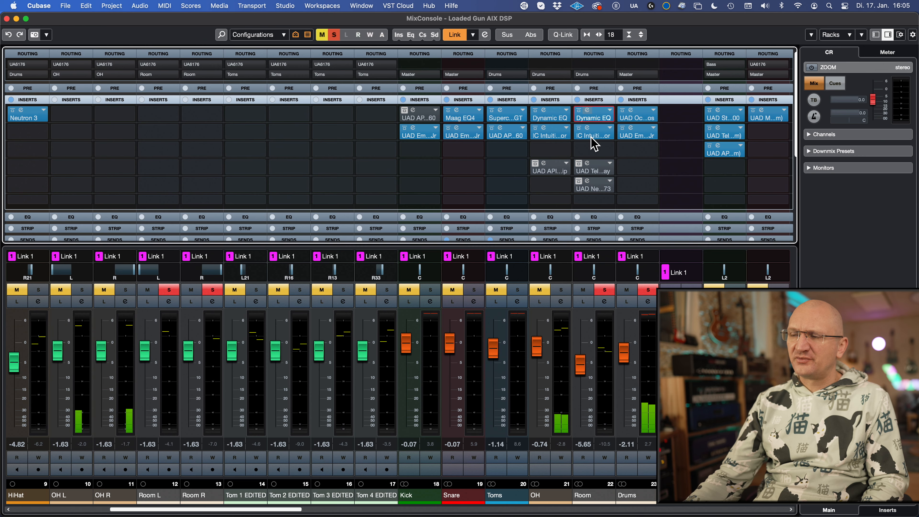
Examine the Room group's Dynamic EQ, then open and examine its Intuition Compressor while the room plays, and close it.
left_click_drag(488, 56, 415, 57)
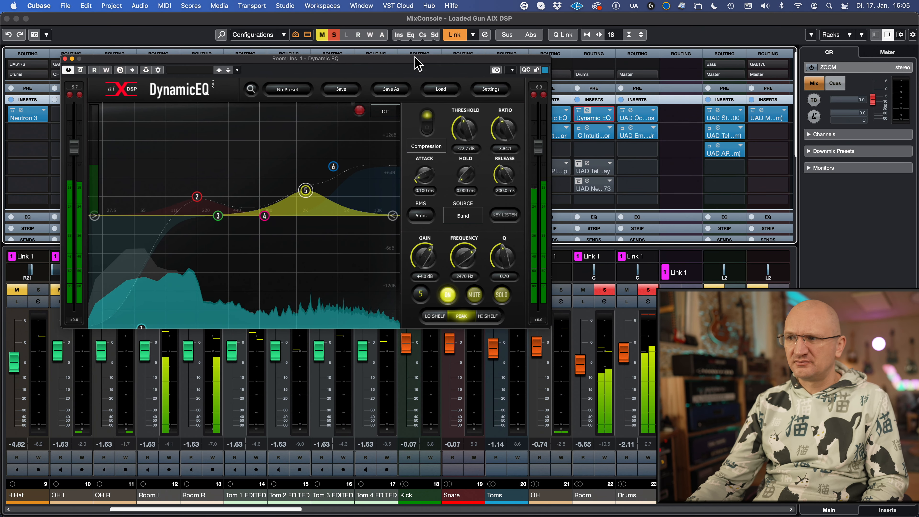
left_click_drag(142, 59, 151, 61)
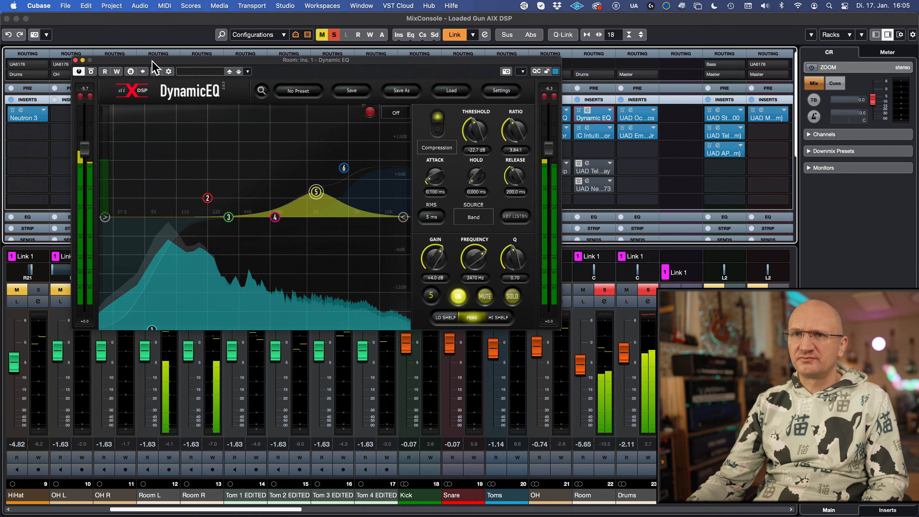
left_click(74, 60)
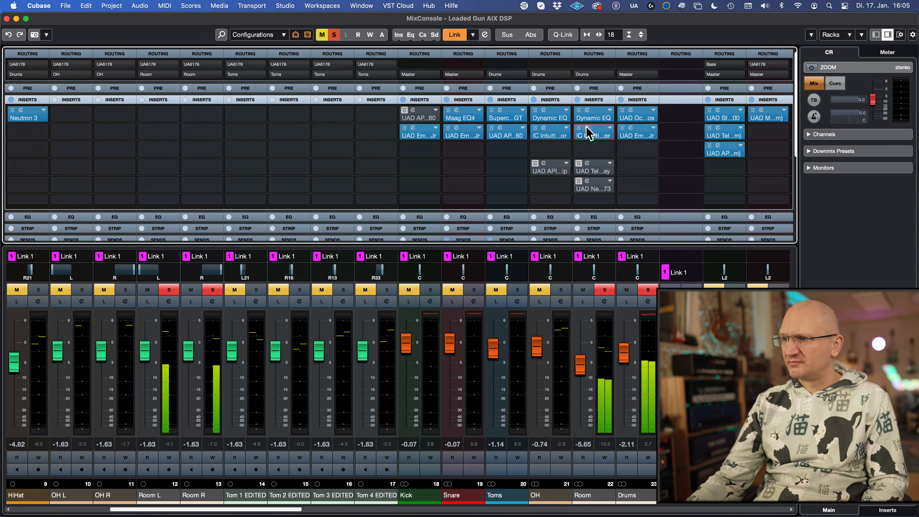
left_click(588, 134)
left_click_drag(430, 33, 352, 42)
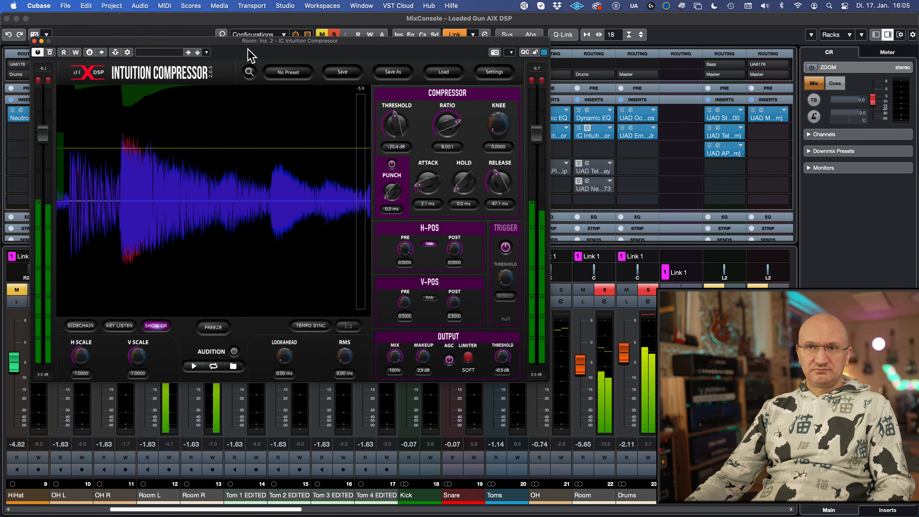
left_click(35, 41)
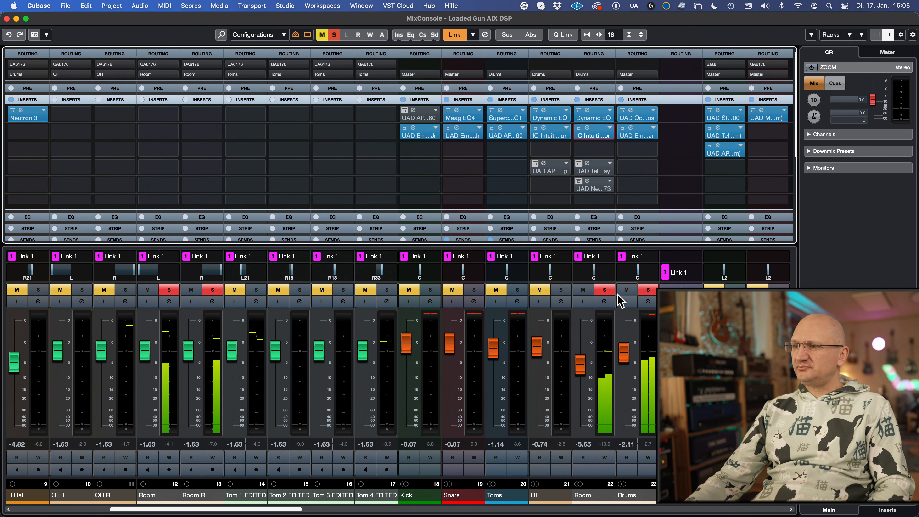
Unsolo the Room group, play the soloed live drums in the project window, and stop playback.
left_click(604, 290)
left_click_drag(222, 510, 195, 510)
key("F3")
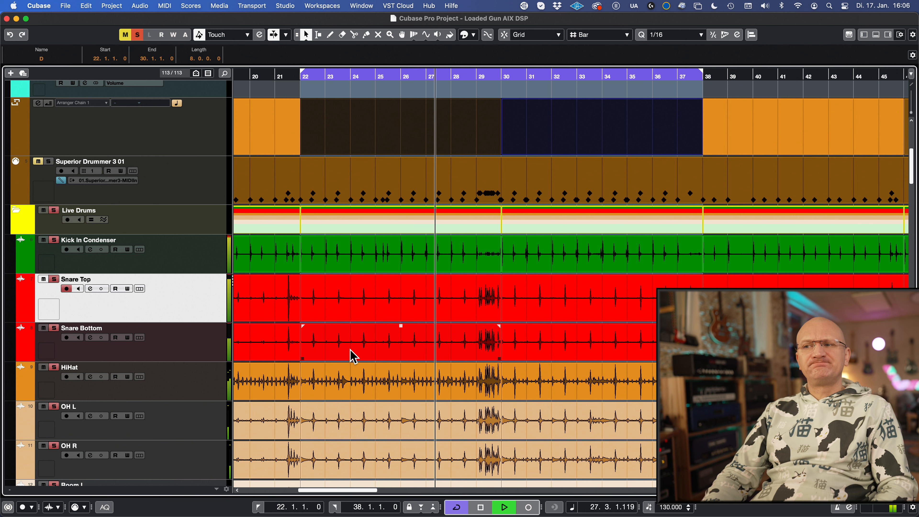
left_click(439, 375)
key("f")
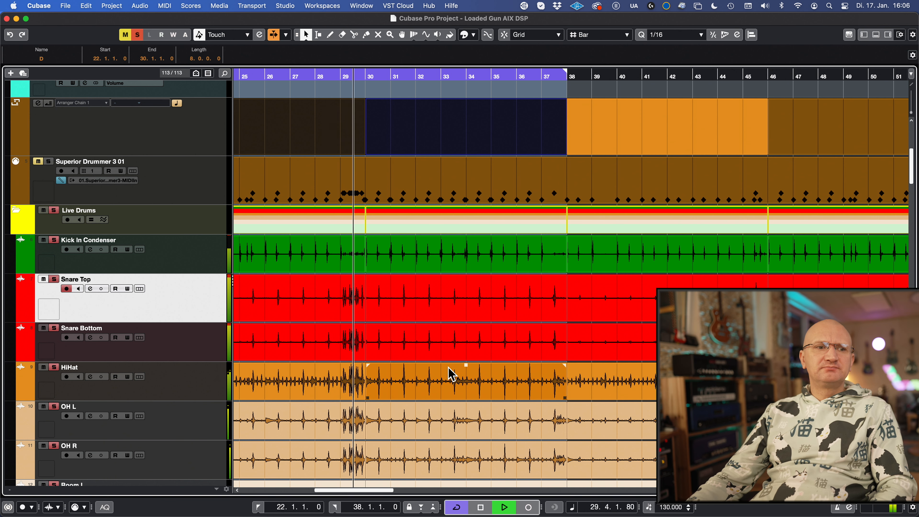
left_click(451, 360)
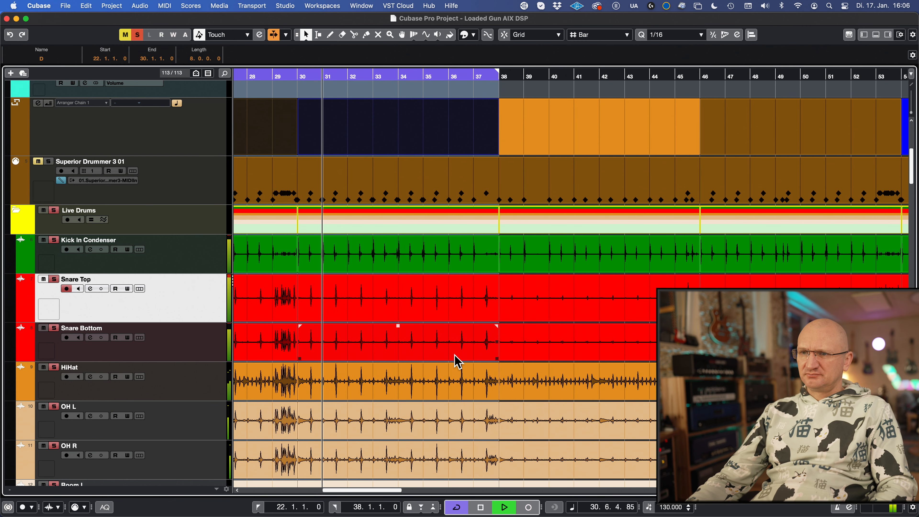
key("space")
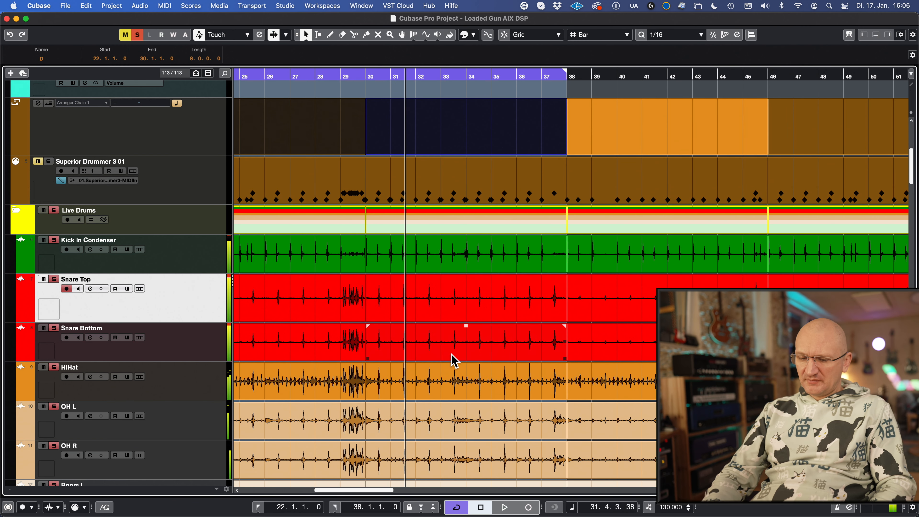
Return to the MixConsole and clear the solo state on all channels.
key("F3")
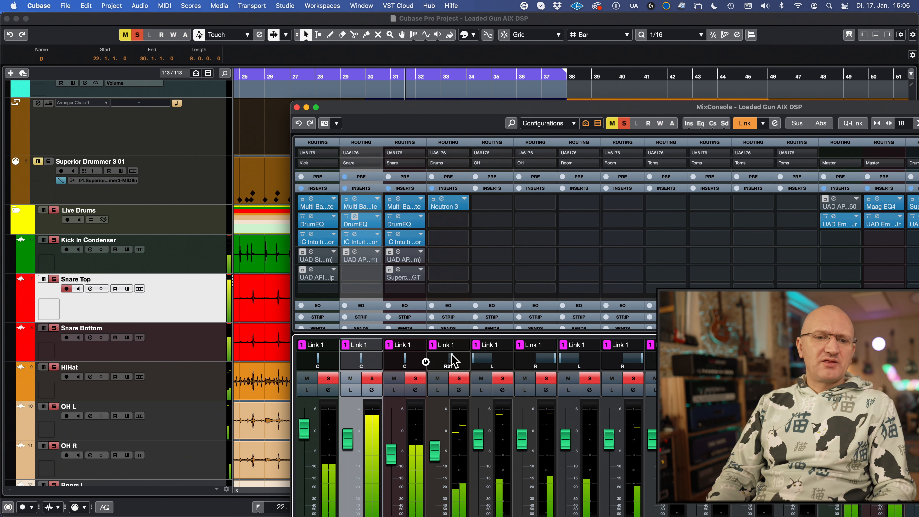
left_click_drag(459, 108, 190, 22)
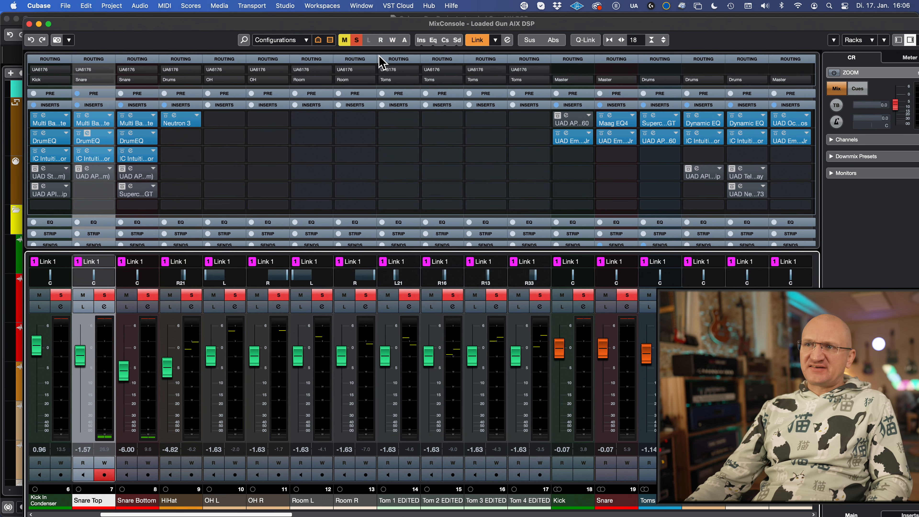
left_click(356, 40)
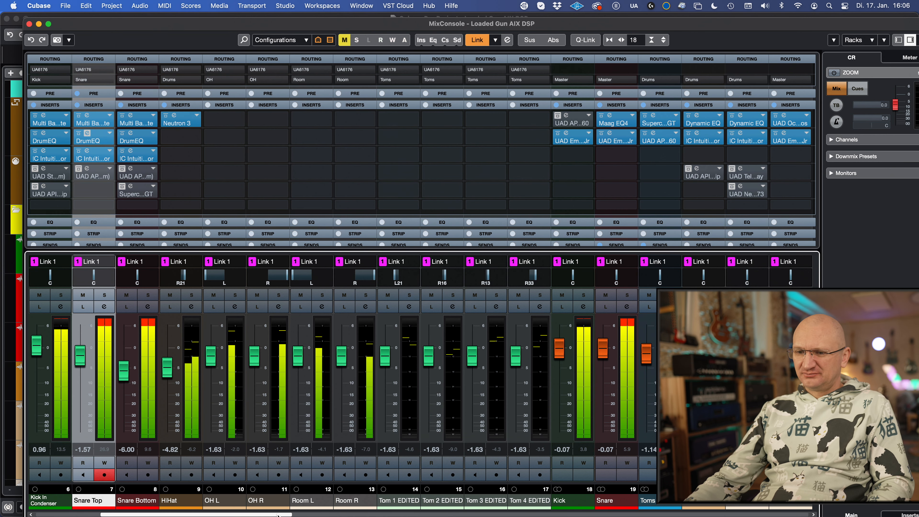
left_click_drag(275, 514, 253, 515)
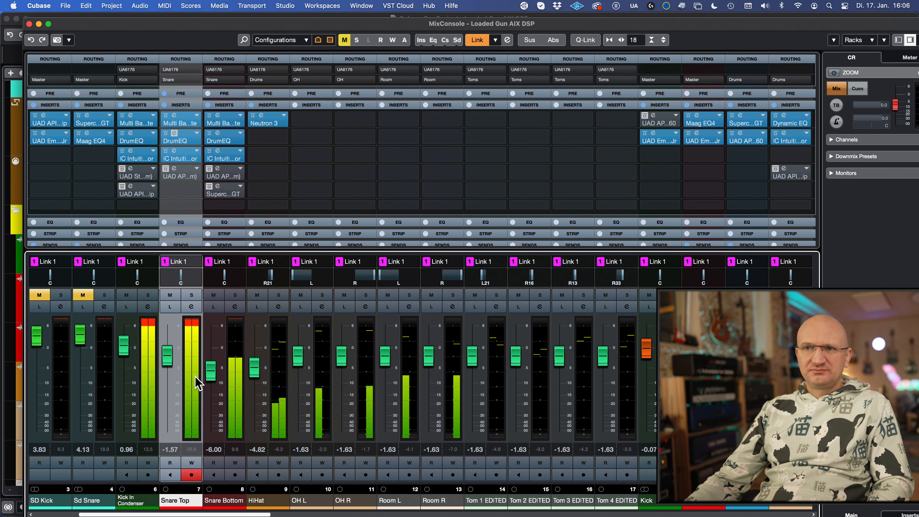
In Snare Top's DrumEQ, set Octave Filter 6 gain to +2.20 dB and Resonant Note Filter 6 gain to +1.40 dB.
left_click(175, 139)
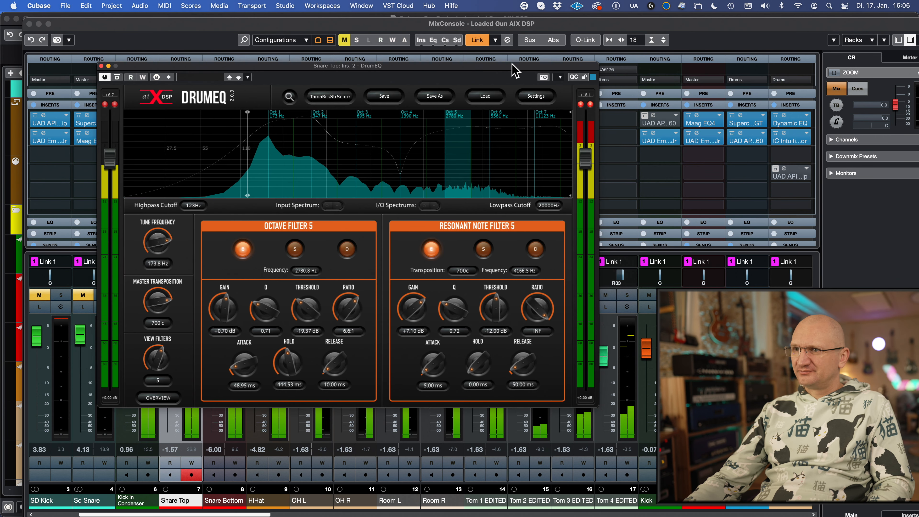
left_click_drag(212, 296, 214, 316)
left_click(490, 143)
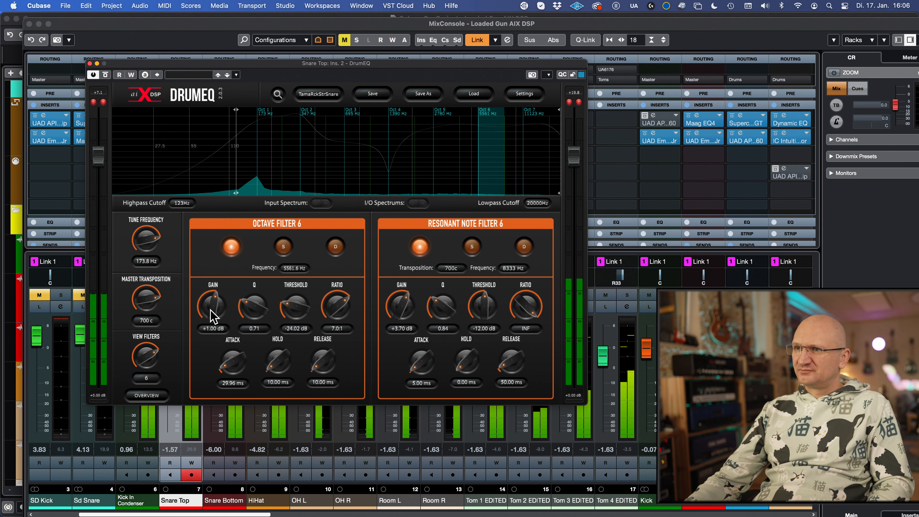
left_click_drag(209, 358, 212, 314)
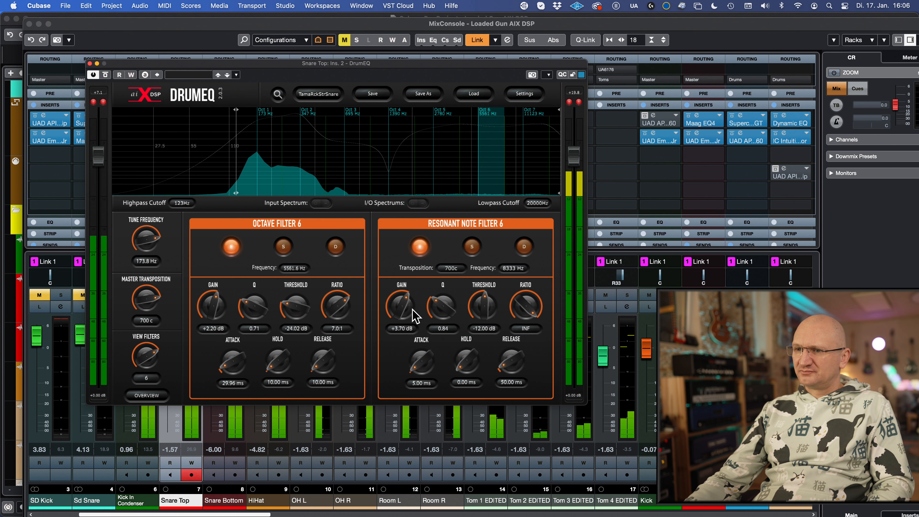
scroll(399, 313, "down", 5)
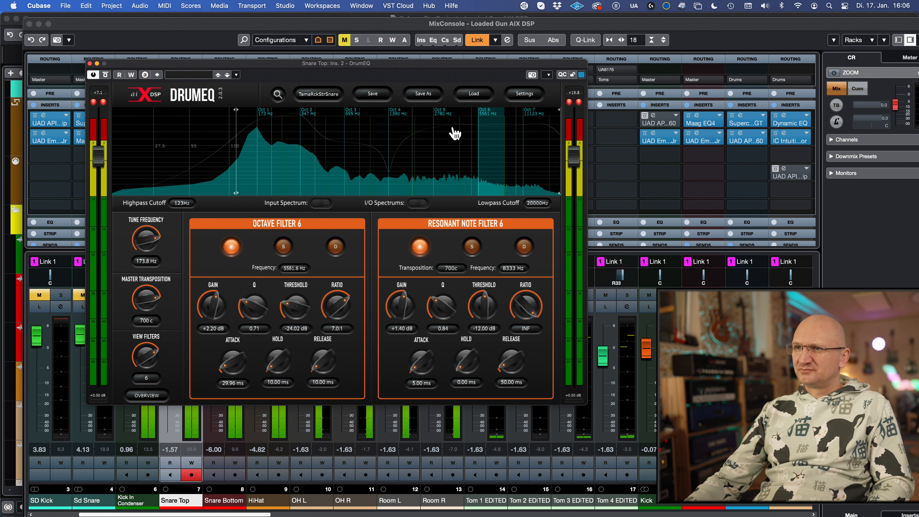
Set Snare Top's Octave Filter 5 gain to -10.30 dB, check filter 6, and close the DrumEQ.
left_click(443, 134)
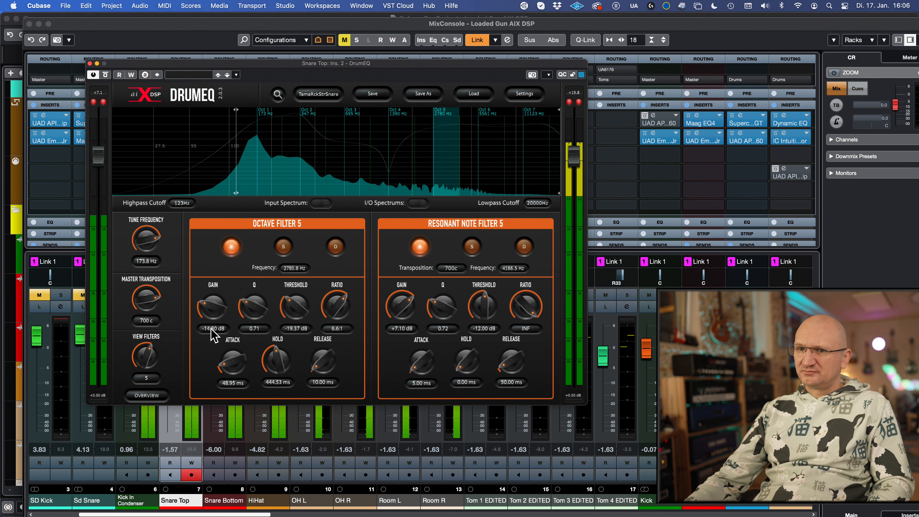
scroll(212, 320, "down", 4)
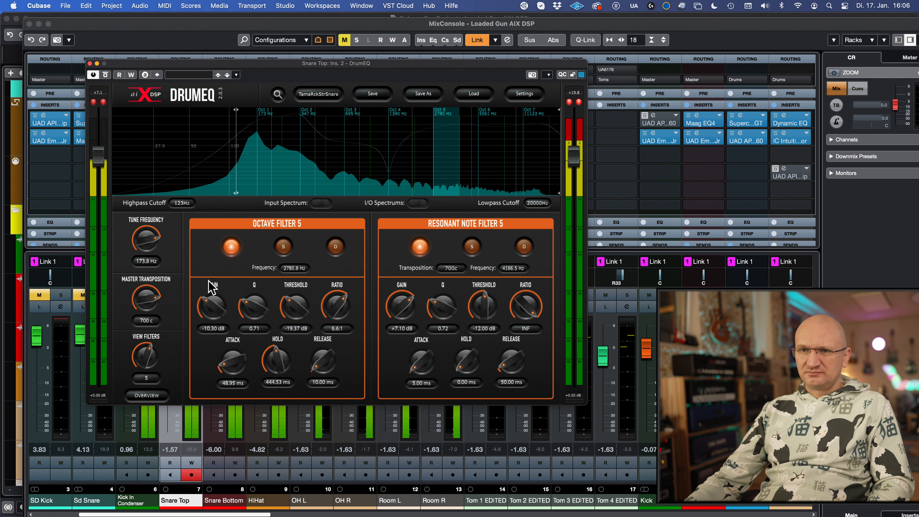
left_click(493, 157)
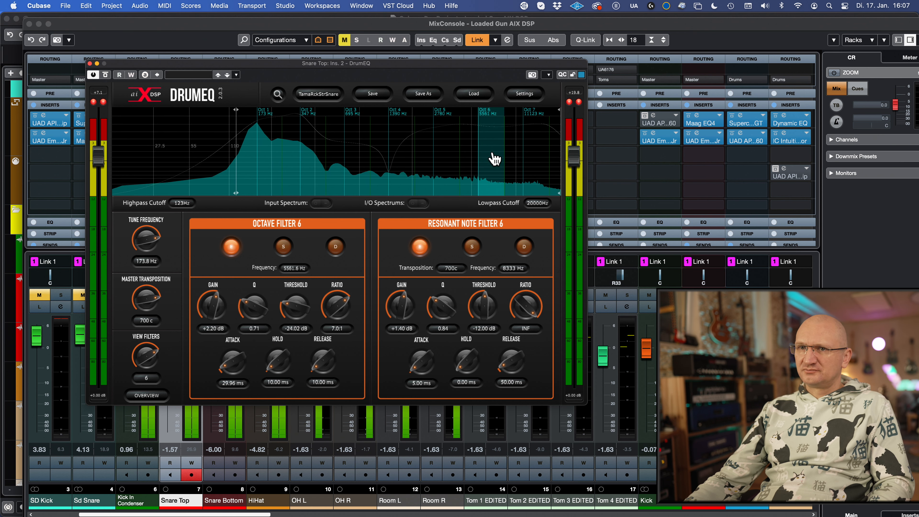
left_click(89, 64)
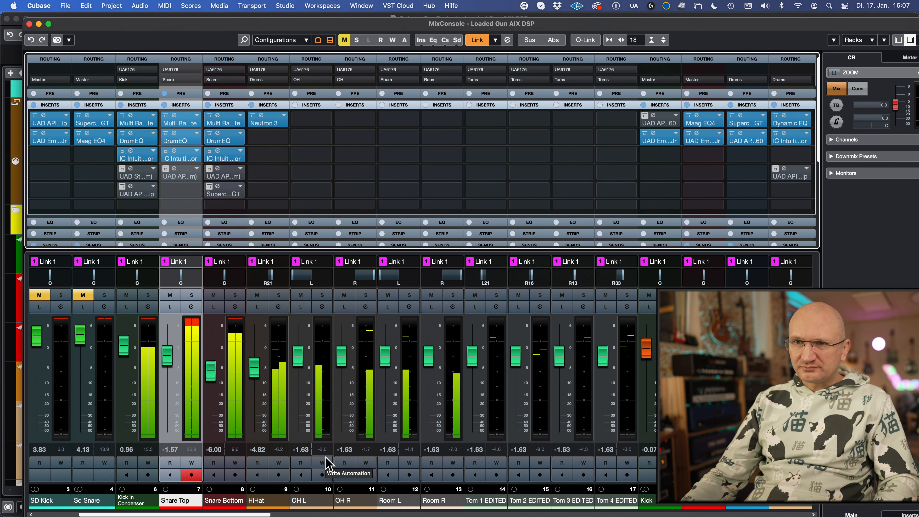
Bypass the Kick In Condenser channel's Intuition Compressor, DrumEQ and Multi Band Gate inserts.
mouse_move(238, 514)
left_mouse_down()
mouse_move(341, 514)
mouse_move(240, 512)
left_mouse_up()
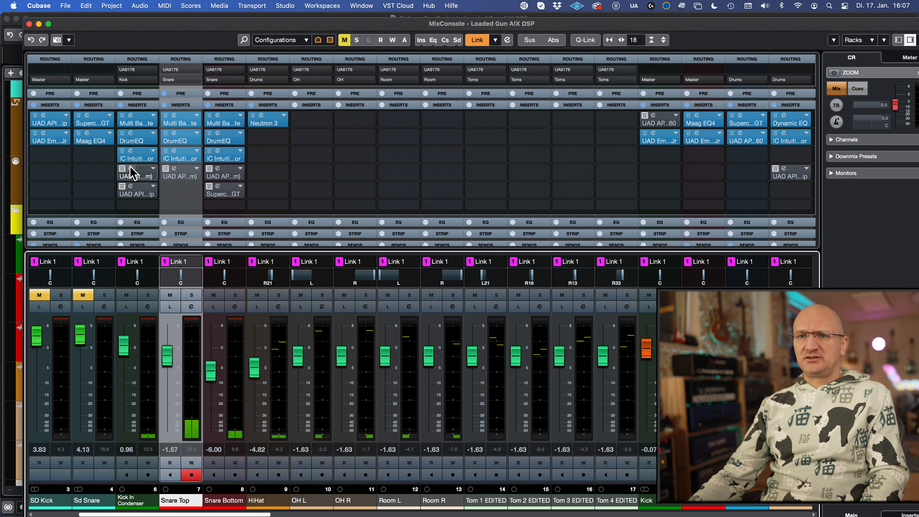
left_click(123, 152)
left_click(123, 131)
left_click(122, 115)
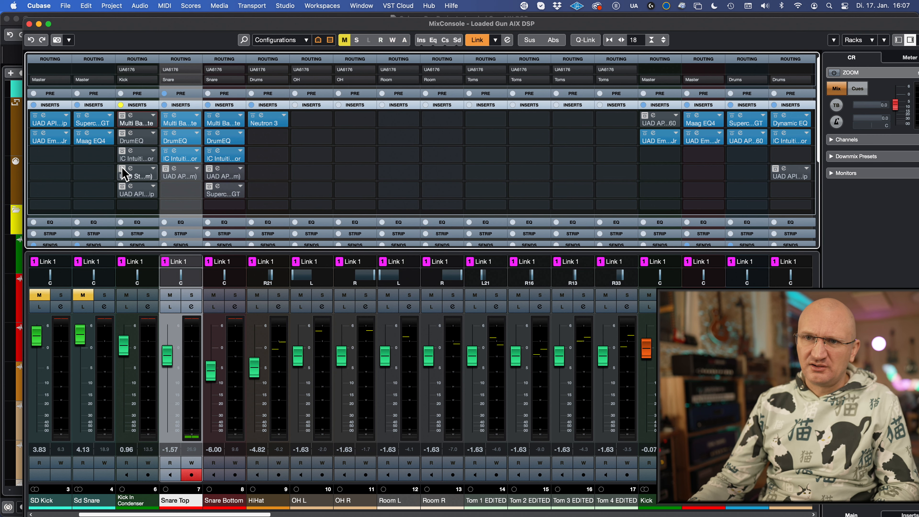
Activate the Kick In Condenser's UAD Studer A800, inspect it with the channel soloed, and close it.
left_click(132, 174)
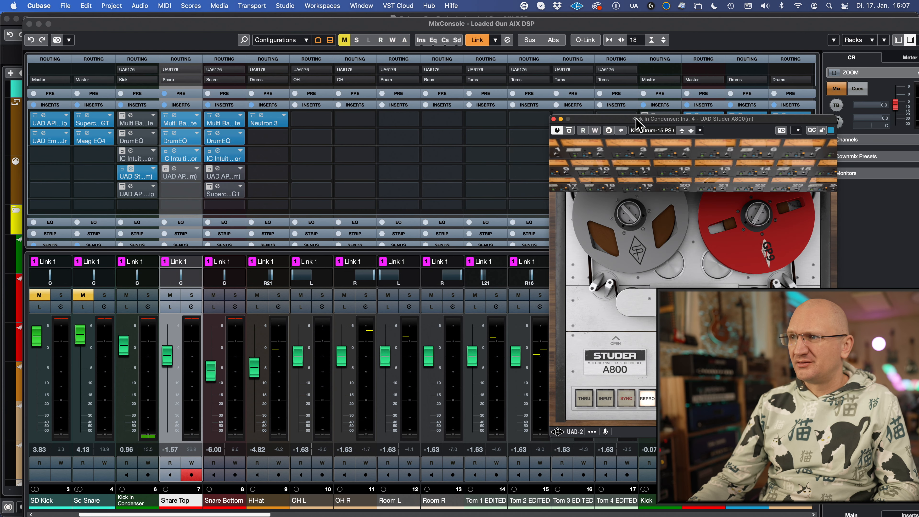
left_click_drag(636, 122, 328, 74)
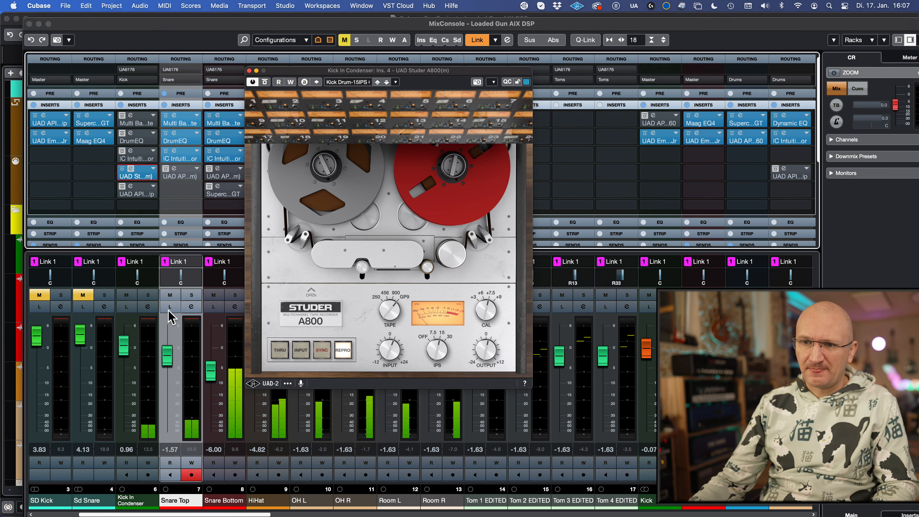
left_click(148, 295)
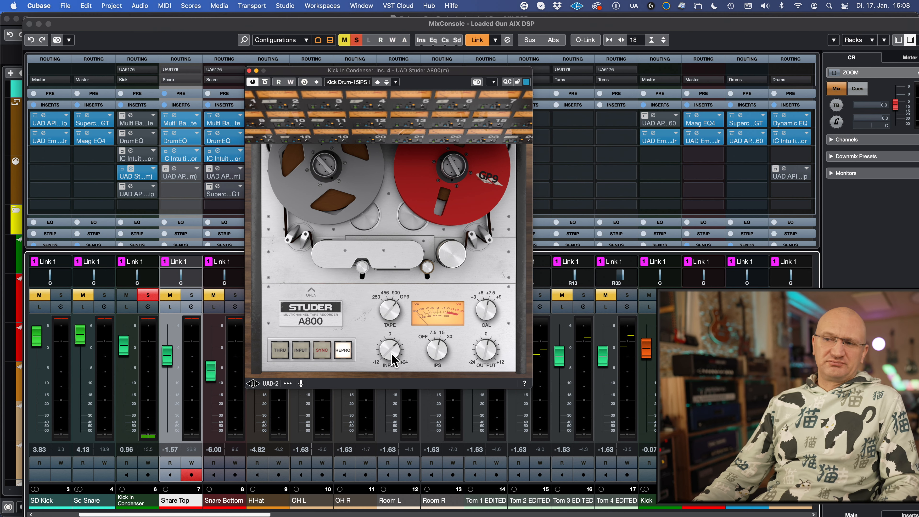
key("space")
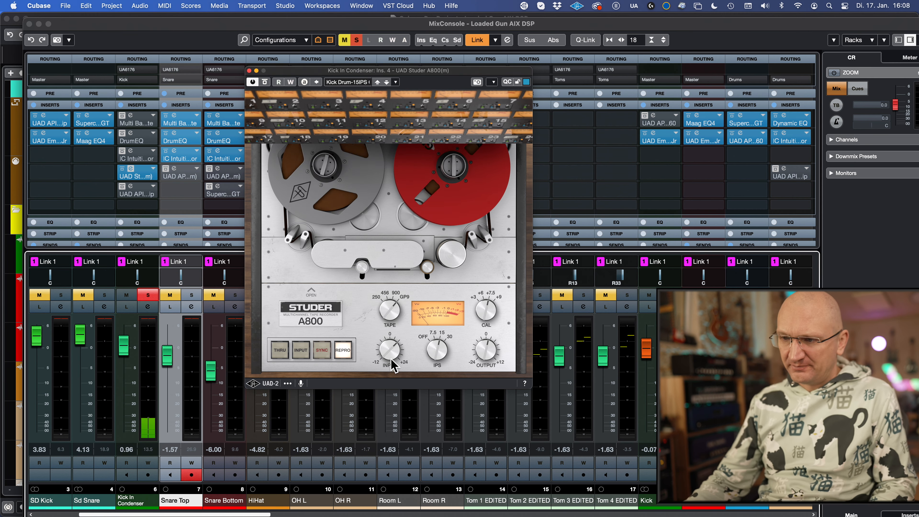
left_click(249, 70)
Activate the Kick In Condenser's UAD API Vision Channel Strip and open it to examine its settings.
left_click(122, 186)
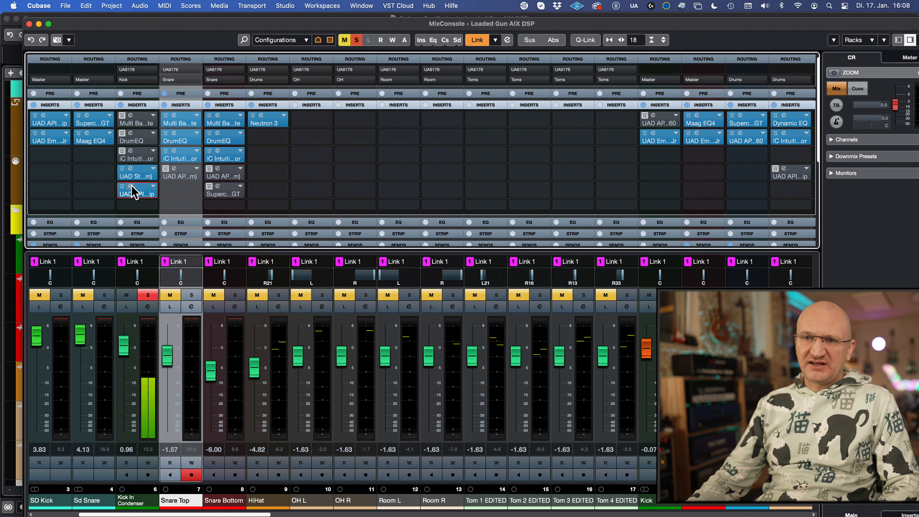
left_click(133, 190)
left_click_drag(478, 76, 232, 54)
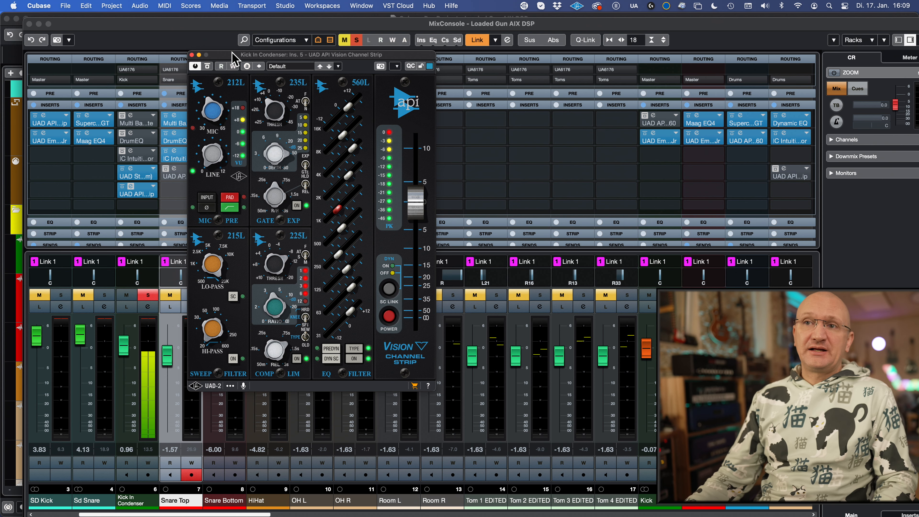
left_click_drag(232, 53, 207, 51)
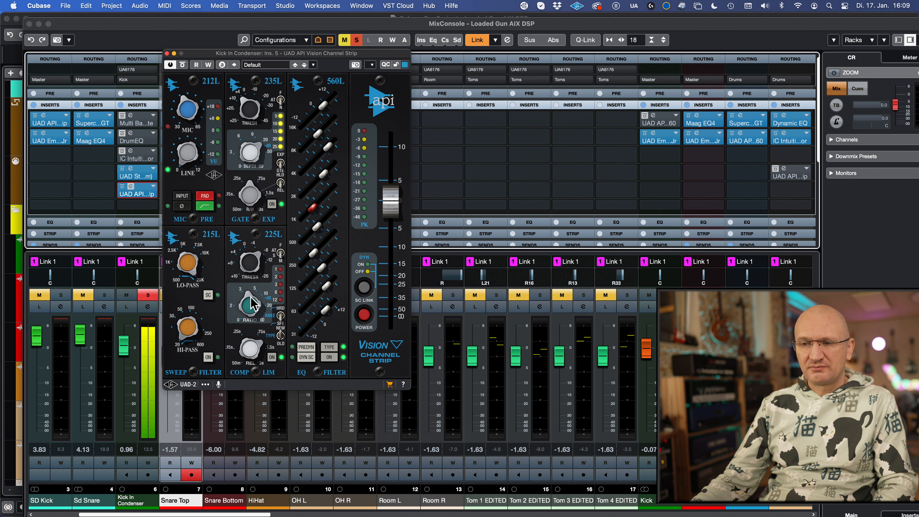
left_click_drag(330, 54, 261, 48)
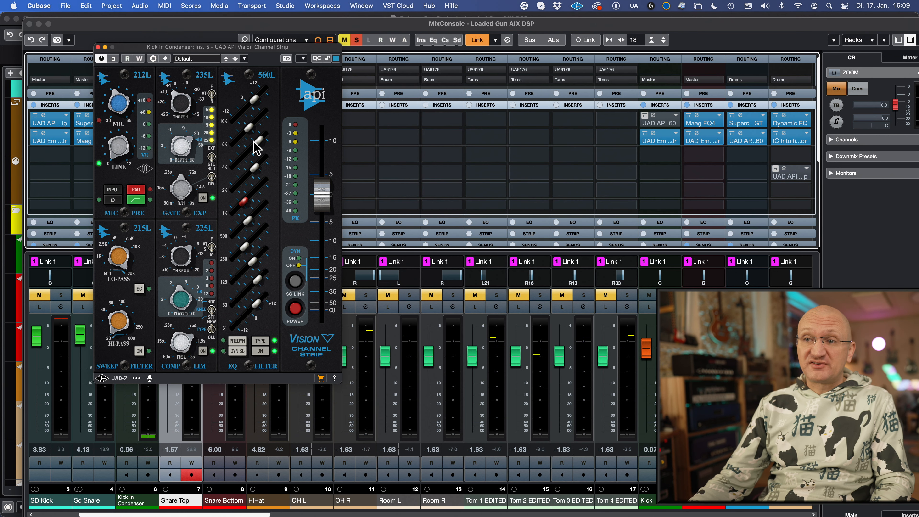
Compare the kick channel strip's 560L EQ off and on, lower its 250 Hz band, and close the plug-in.
left_click(261, 352)
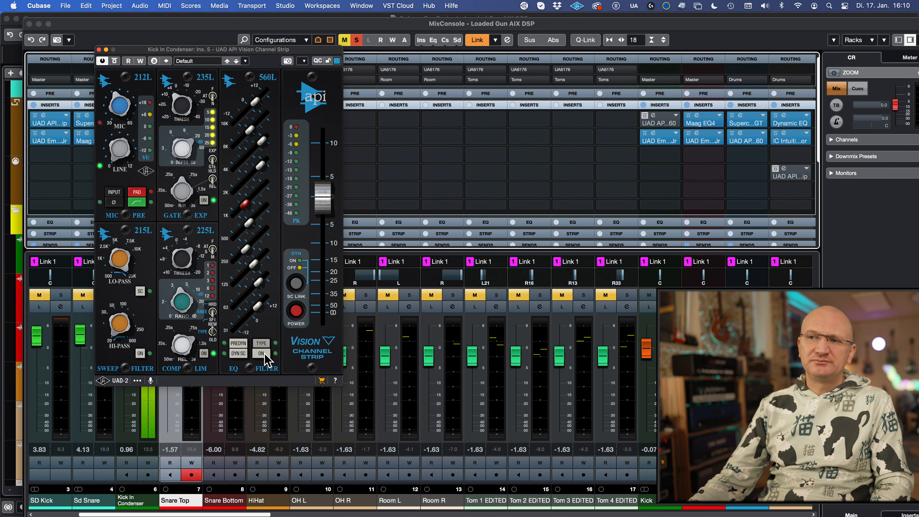
left_click(265, 354)
mouse_move(247, 250)
left_mouse_down()
mouse_move(257, 238)
mouse_move(248, 258)
left_mouse_up()
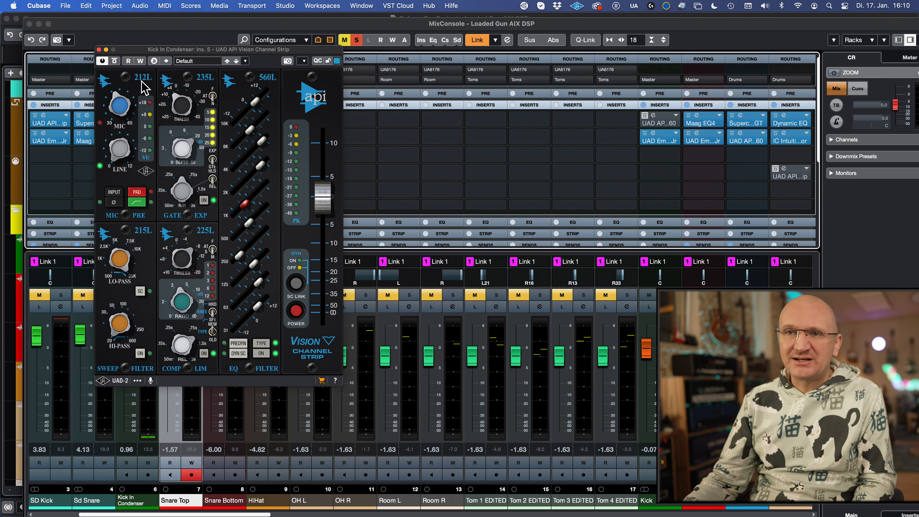
left_click(98, 49)
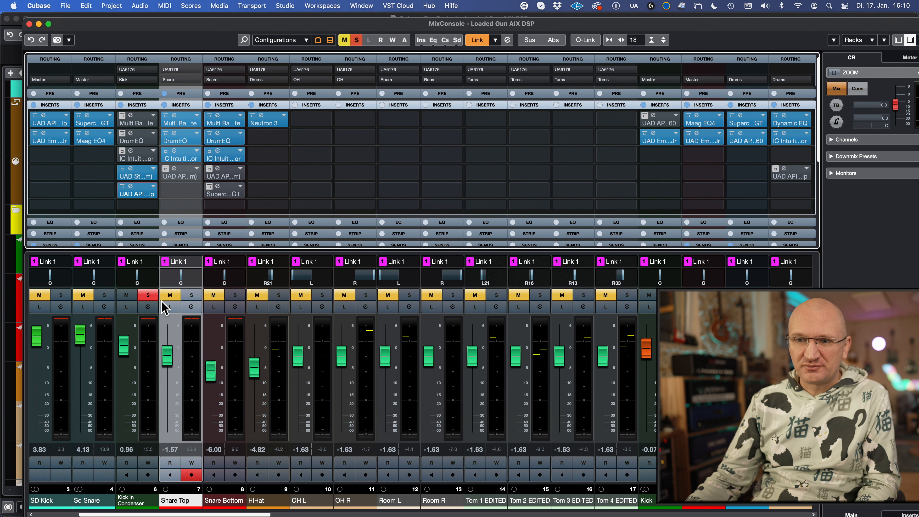
scroll(211, 402, "left", 2)
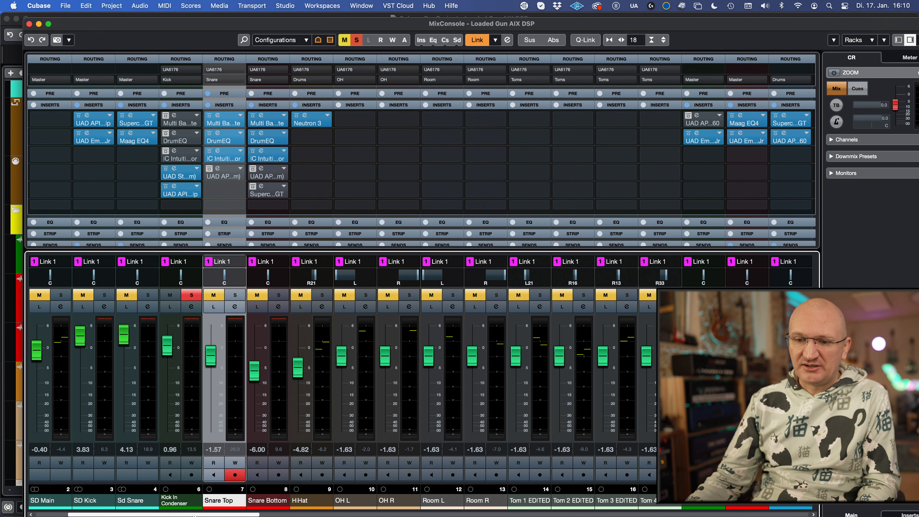
Switch the Kick In Condenser's inserts from the UAD plug-ins back to the aiXdsp chain and open its DrumEQ during playback.
left_click(166, 187)
left_click(166, 169)
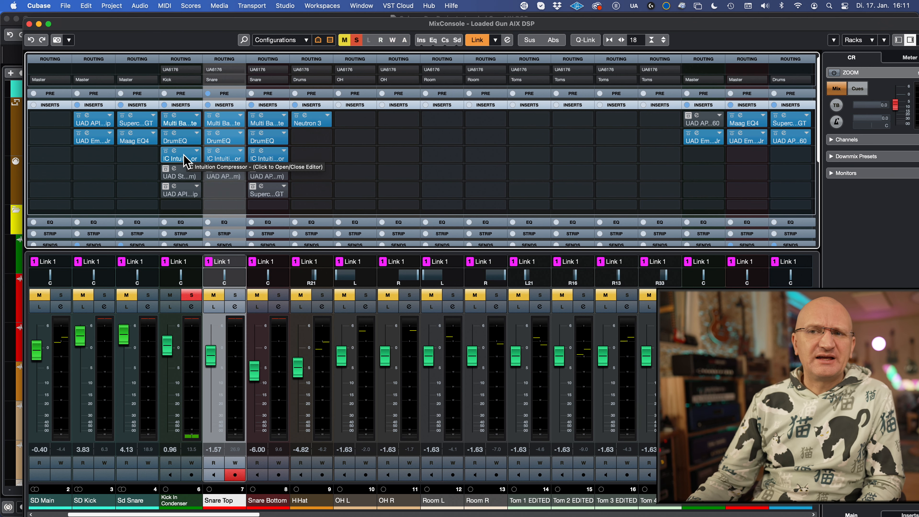
left_click(175, 135)
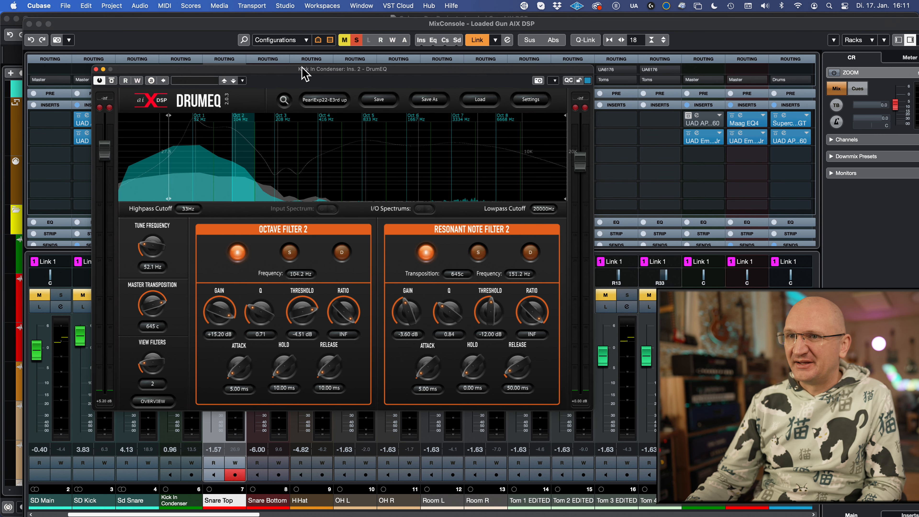
key("space")
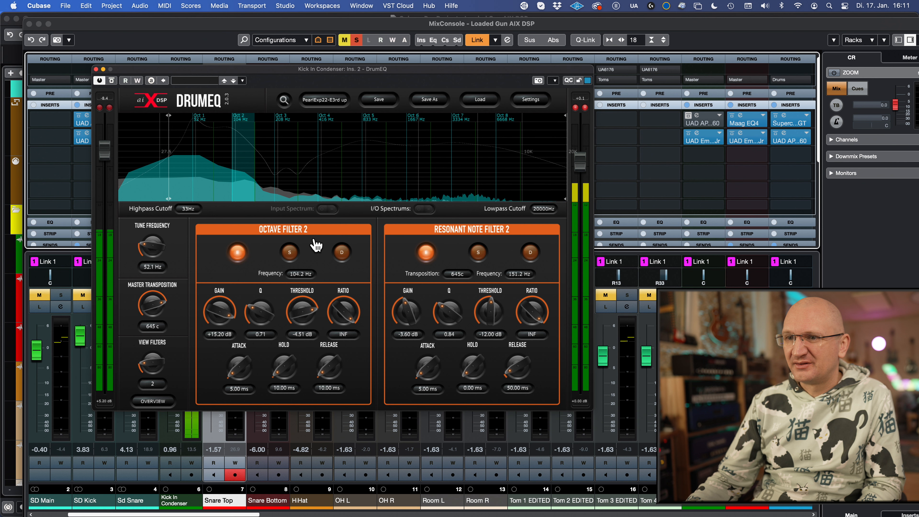
Set the kick DrumEQ's octave filter 3 gain to -5.30 dB and check its settings against octave filter 4.
left_click(284, 139)
left_click(254, 140)
left_click(282, 143)
left_click_drag(227, 311, 229, 299)
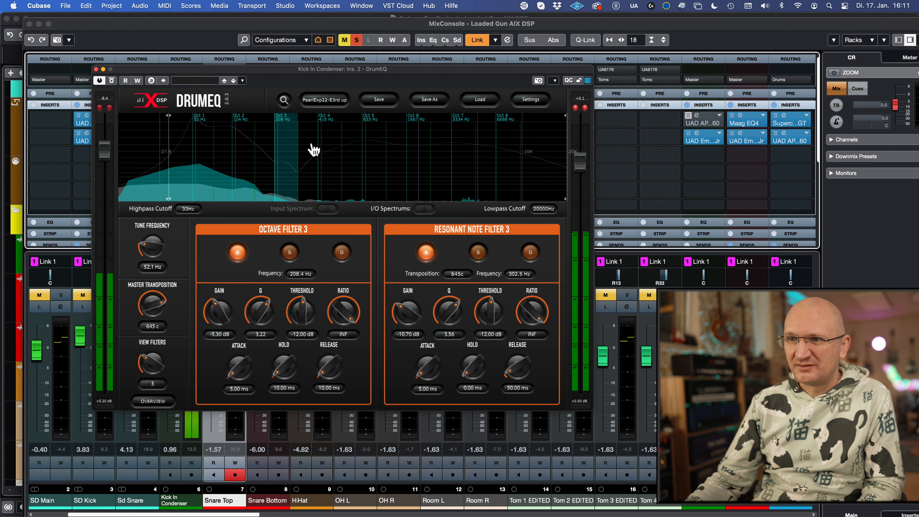
left_click(329, 141)
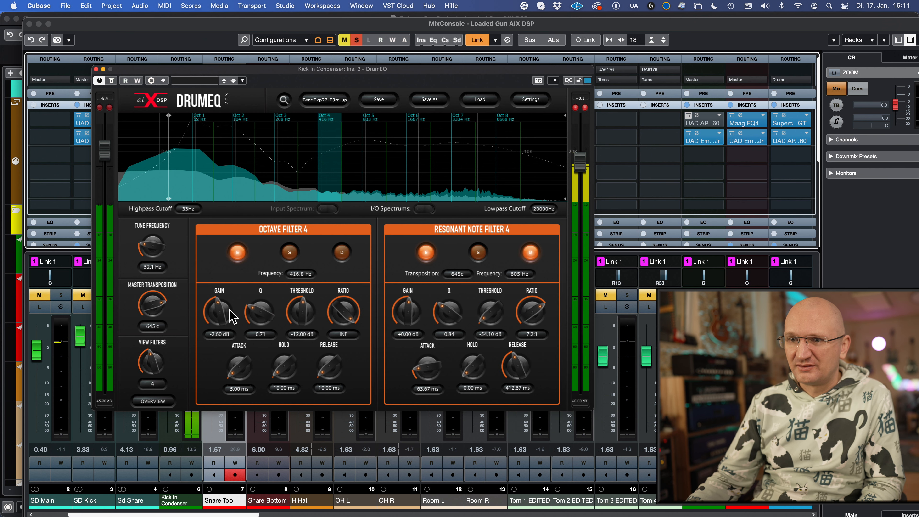
left_click(279, 133)
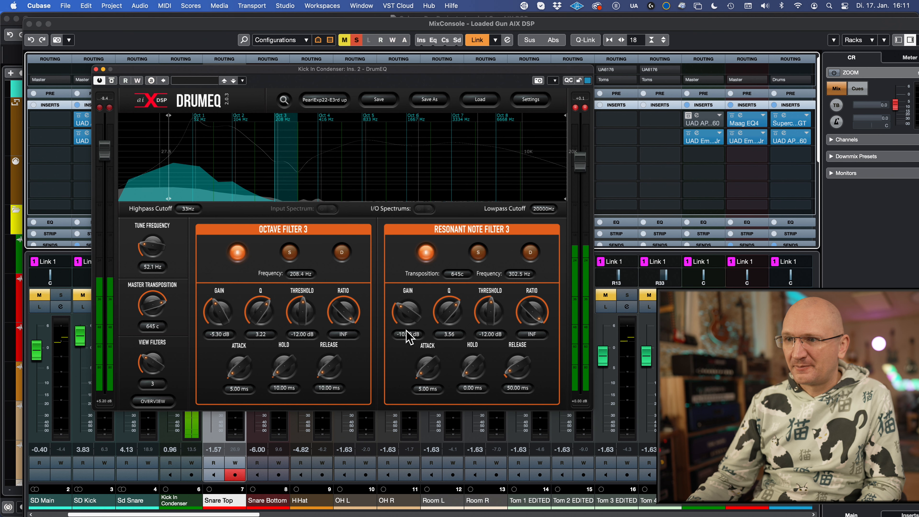
Set the kick DrumEQ's filter 7 gains to +6.10 dB octave and +3.60 dB resonant note, and close the plug-in.
left_click(467, 144)
left_click_drag(412, 314, 416, 284)
left_click_drag(225, 315, 226, 307)
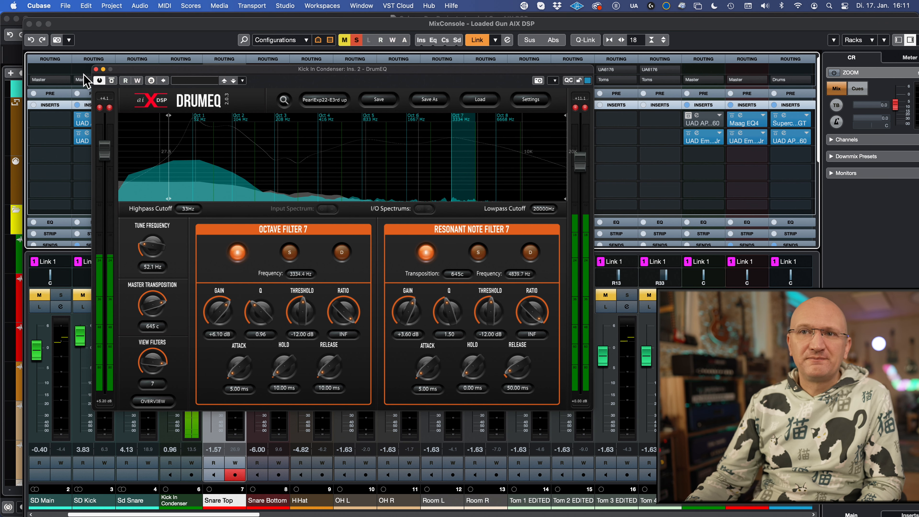
left_click(96, 69)
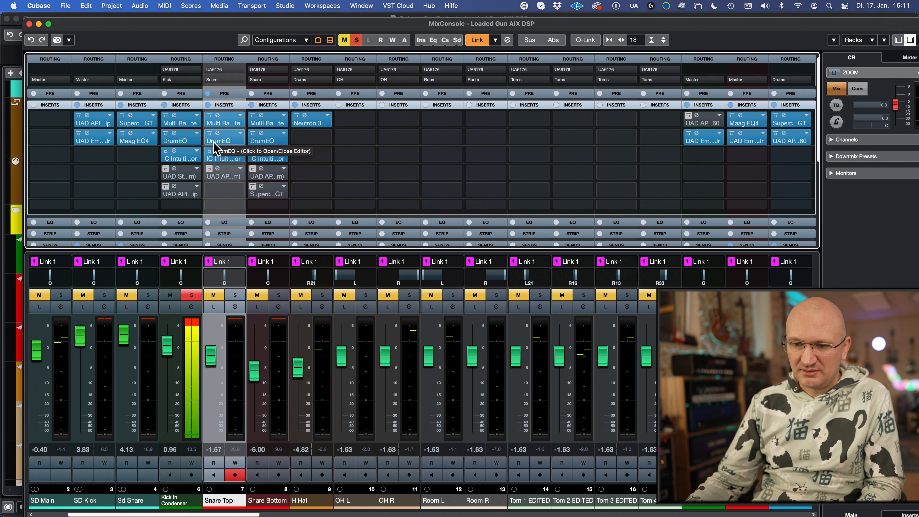
Open the Kick In Condenser's Multi Band Gate and raise the mid band to +1.0 dB and the high band to +2.6 dB.
left_click(177, 121)
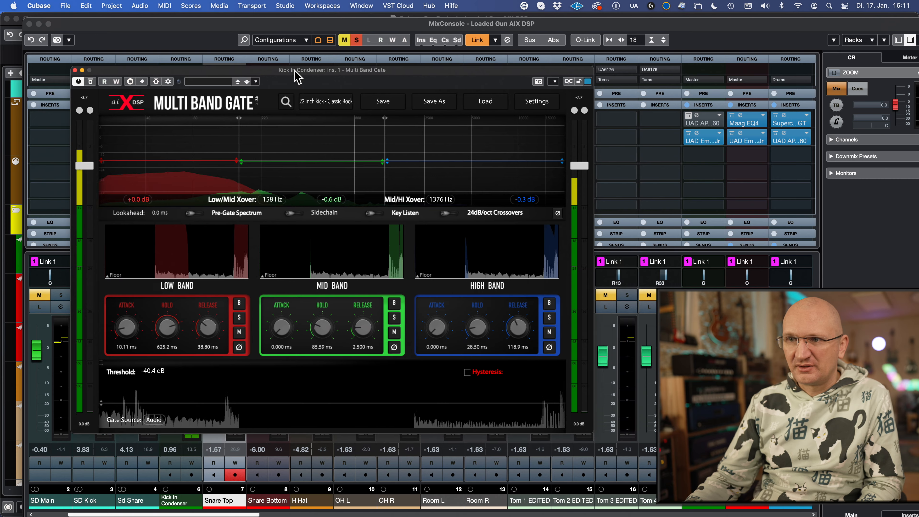
left_click_drag(297, 76, 296, 77)
left_click_drag(417, 161, 373, 161)
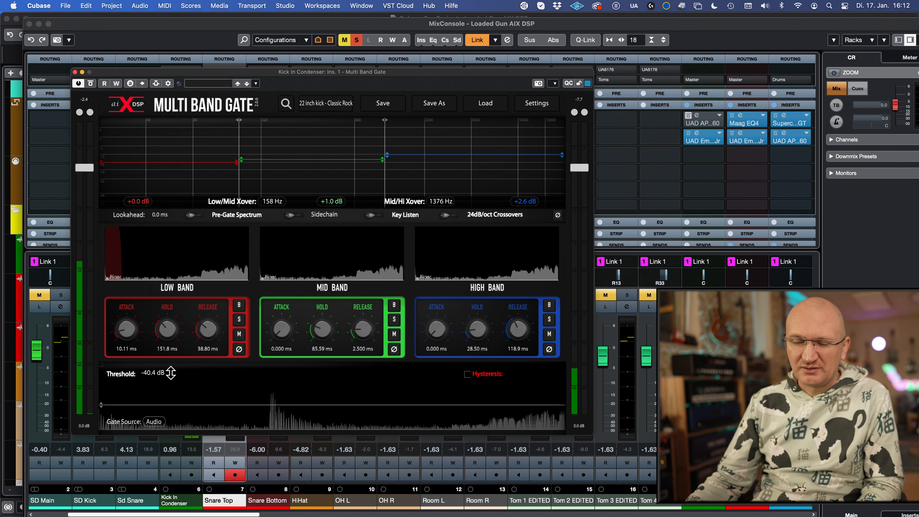
Set the kick gate's low band to 5.997 ms attack, 74.29 ms hold and 163.1 ms release, and close the plug-in.
left_click_drag(178, 356, 178, 351)
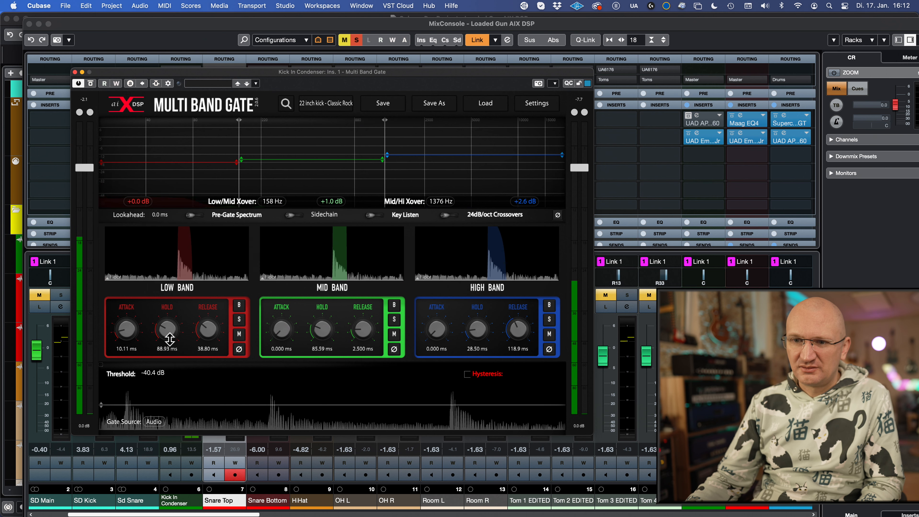
left_click_drag(129, 328, 169, 329)
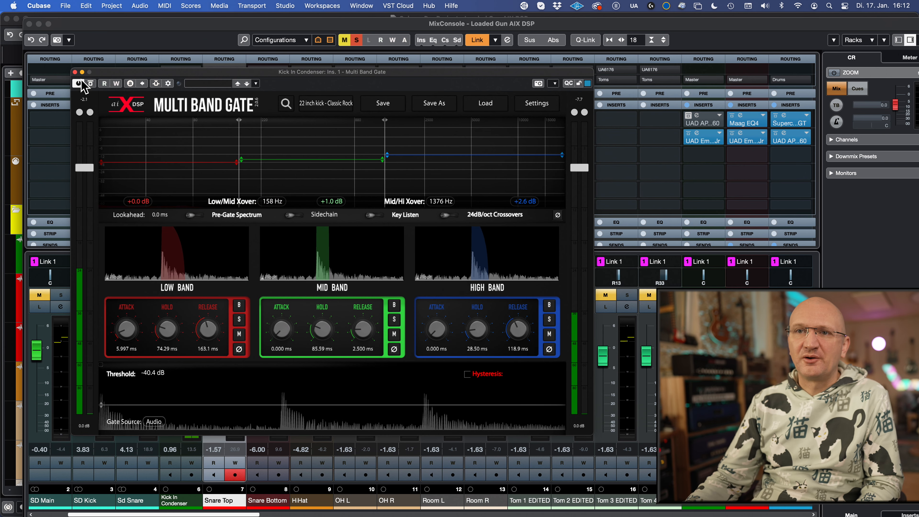
left_click(75, 72)
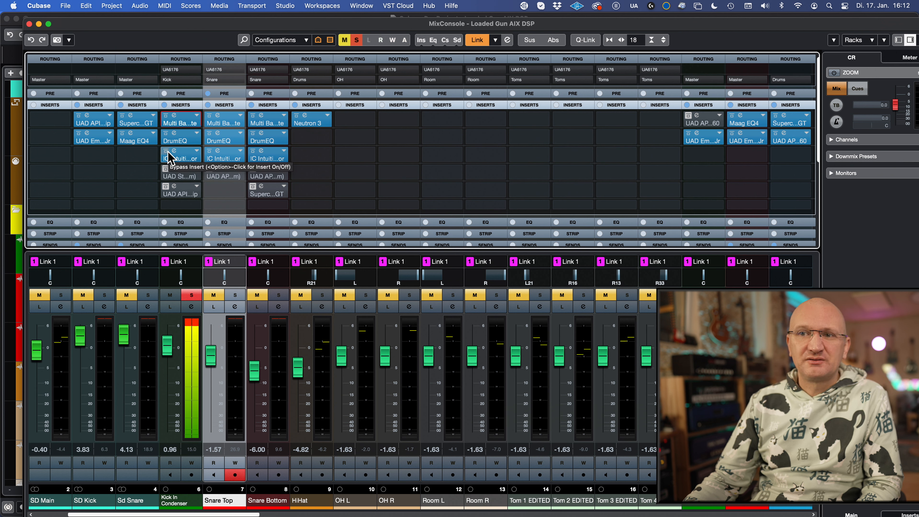
Bypass the Kick In Condenser's three aiXdsp inserts and activate its UAD Studer and API inserts for comparison.
left_click(165, 115)
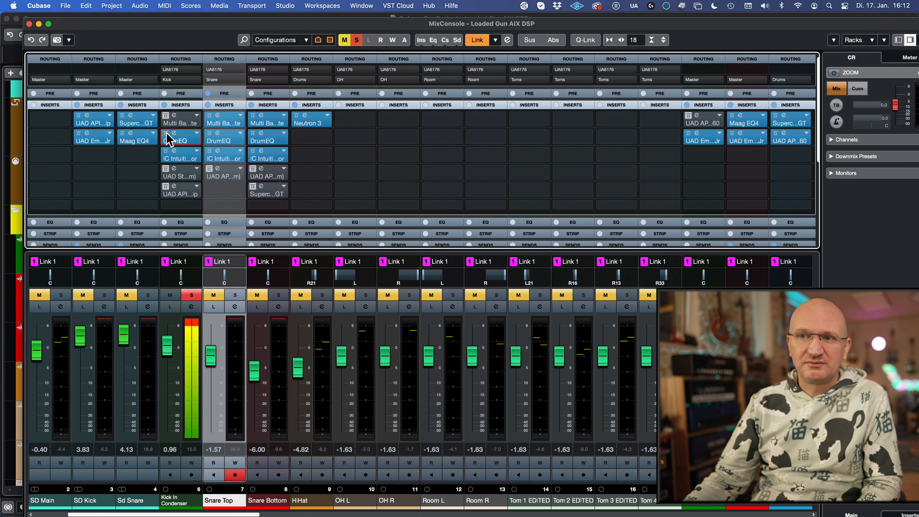
left_click(166, 133)
left_click(166, 151)
left_click(166, 168)
left_click(166, 186)
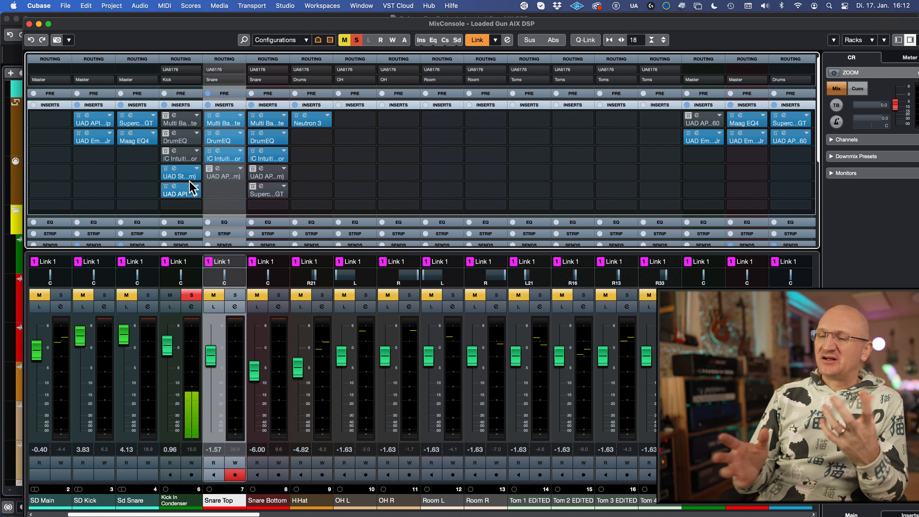
Clear all solos and raise the Kick In Condenser fader to 2.61 within the full drum mix.
left_click(357, 40)
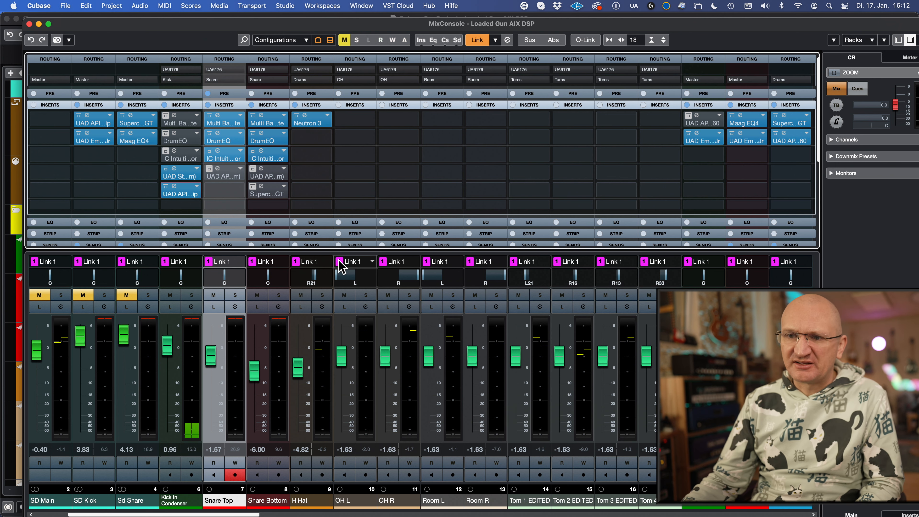
left_click_drag(170, 349, 171, 342)
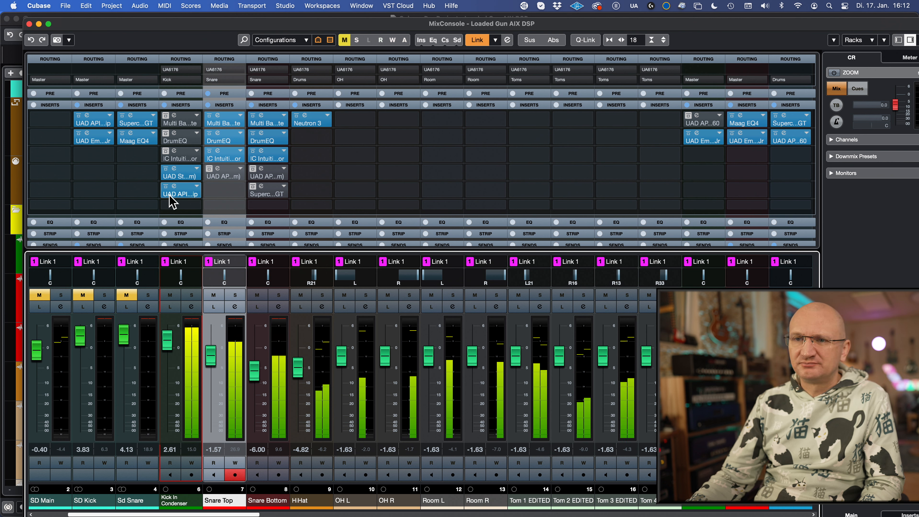
Bypass the Kick In Condenser's two UAD inserts and reactivate its Intuition Compressor, DrumEQ and Multi Band Gate.
left_click(165, 186)
left_click(165, 169)
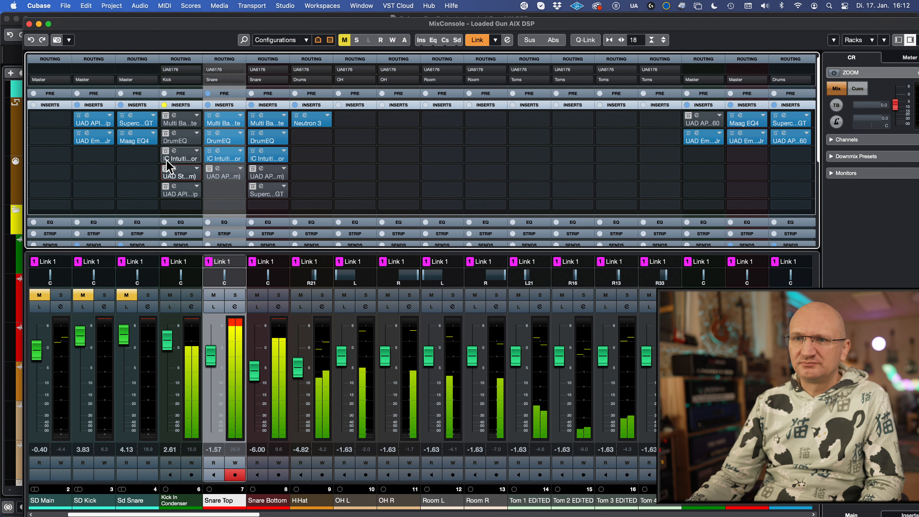
left_click(165, 151)
left_click(166, 133)
left_click(165, 115)
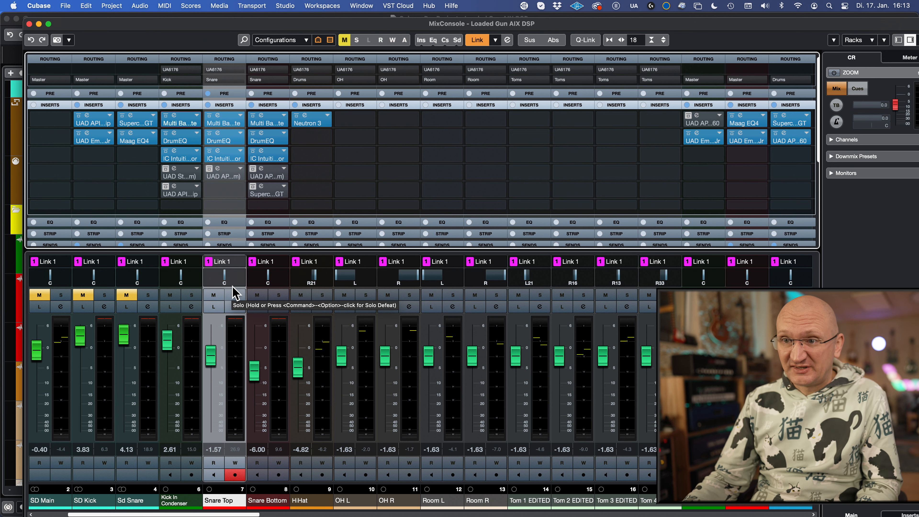
Swap the Snare Top's aiXdsp inserts for its UAD API Vision Channel Strip, with the plug-in open and the channel soloed.
left_click(210, 150)
left_click(209, 133)
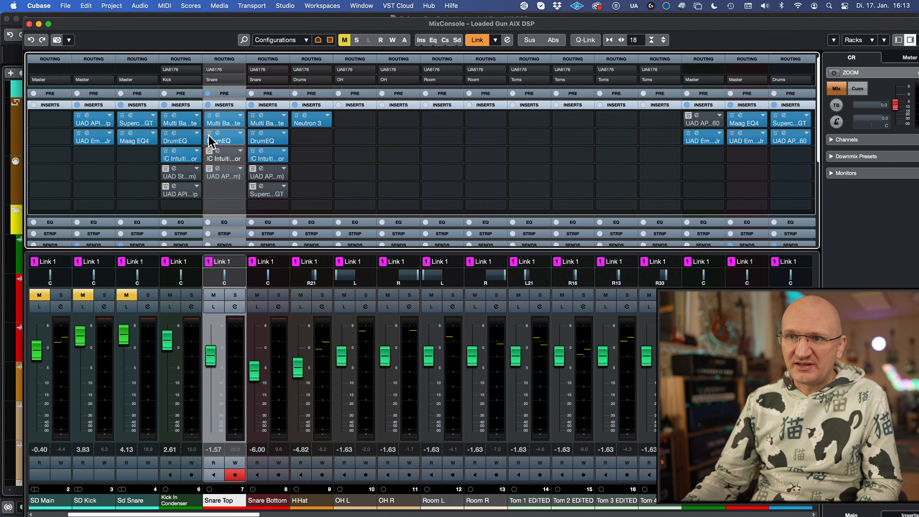
left_click(209, 115)
left_click(217, 175)
left_click(234, 295)
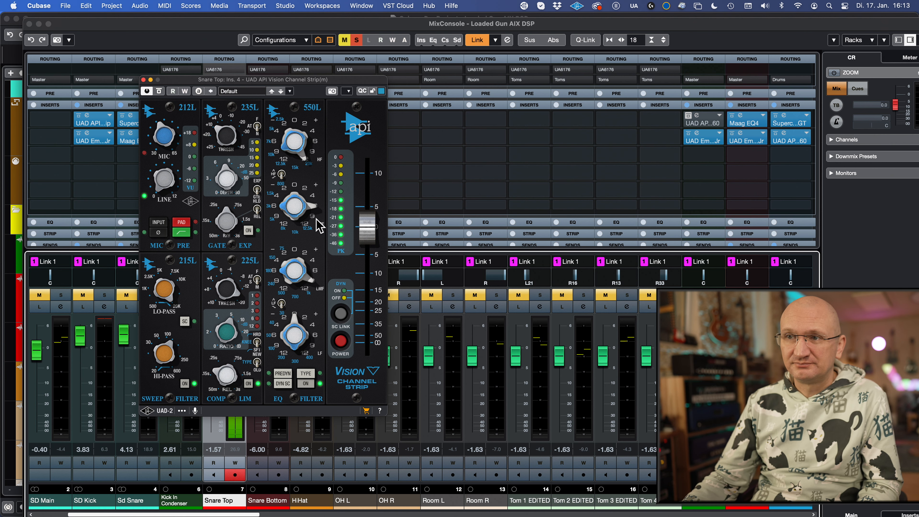
Close the Snare Top's API Vision Channel Strip, bypass it, and reactivate the channel's three aiXdsp inserts.
left_click_drag(331, 75, 306, 67)
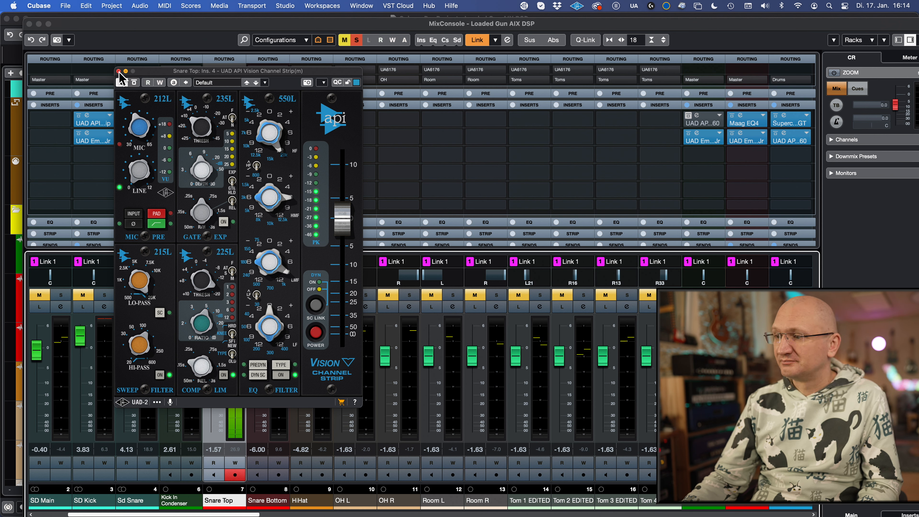
key("super+w")
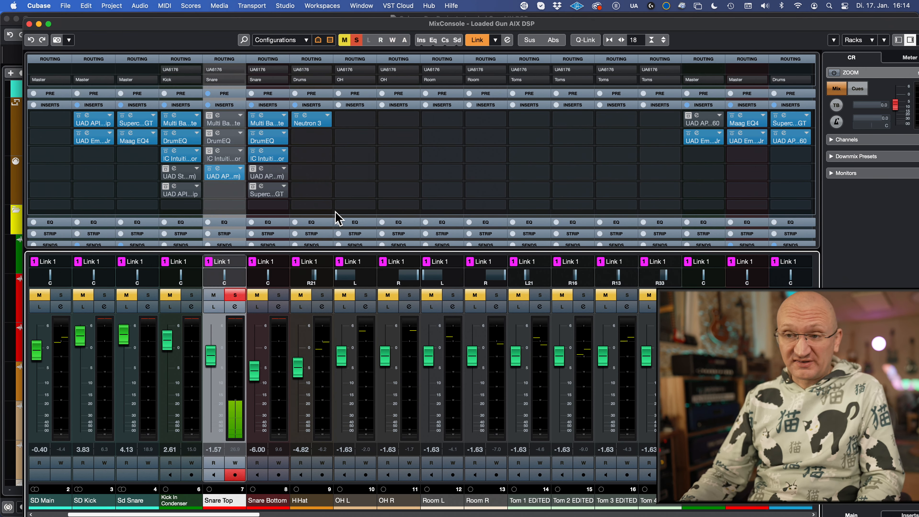
left_click_drag(209, 168, 209, 115)
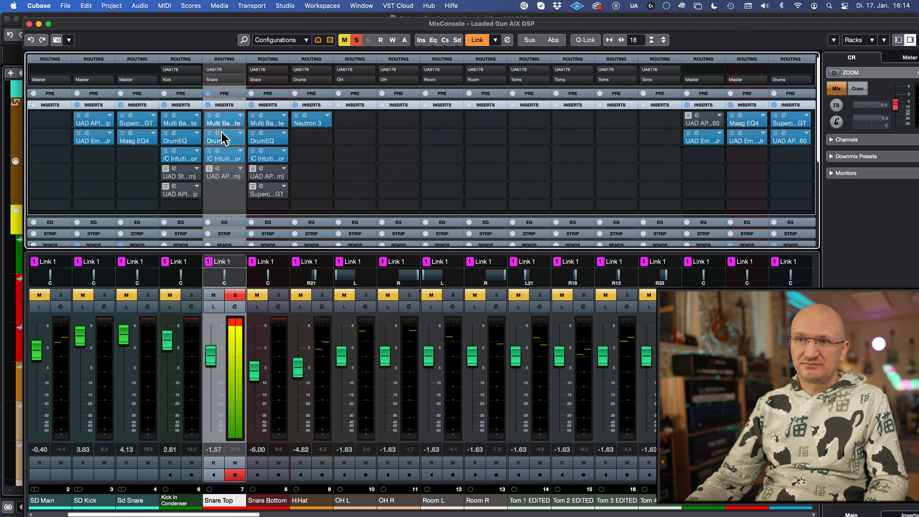
In the Snare Top's DrumEQ, lower octave filter 6's gain to -0.80 dB and adjust octave filter 4's gain.
key("Return")
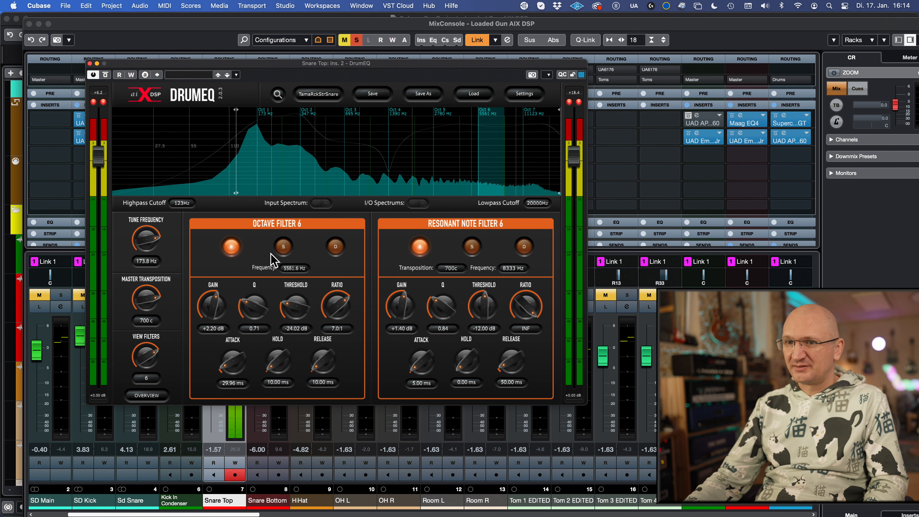
mouse_move(213, 305)
left_mouse_down()
mouse_move(216, 315)
mouse_move(215, 302)
left_mouse_up()
left_click(445, 150)
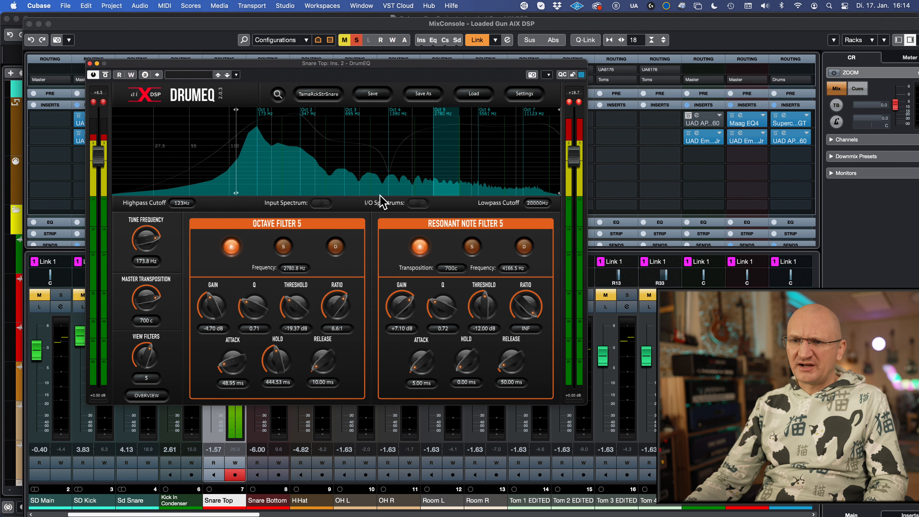
left_click(398, 139)
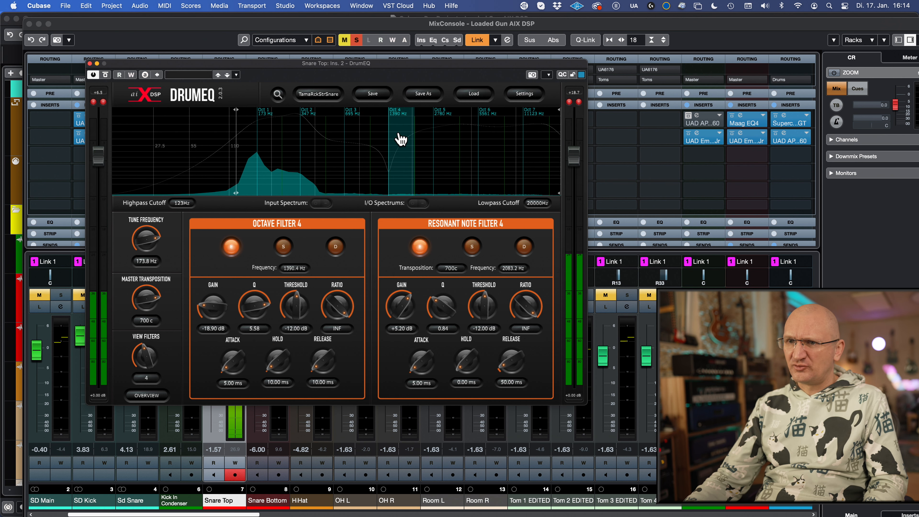
left_click_drag(219, 311, 216, 305)
left_click(460, 140)
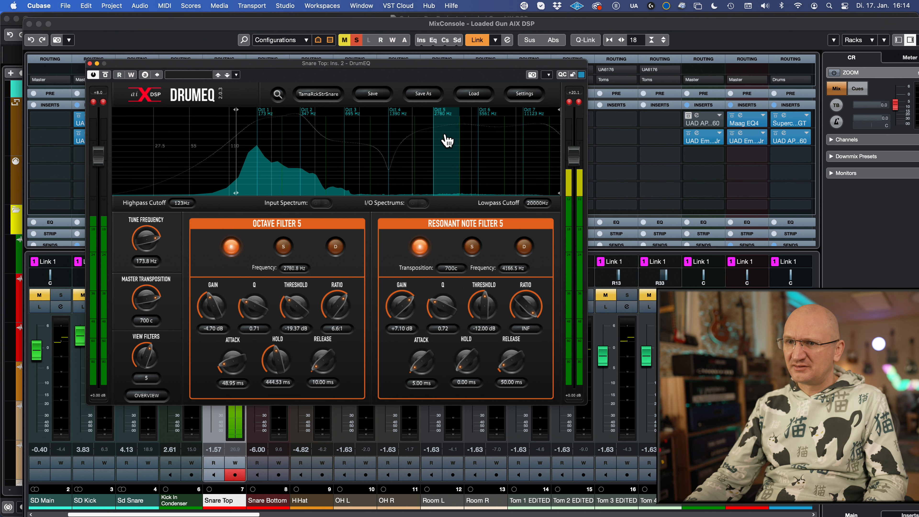
Set the snare DrumEQ's filter 6 gains to -5.90 dB octave and +2.50 dB resonant note, and close the plug-in.
left_click(488, 142)
left_click_drag(405, 309, 408, 291)
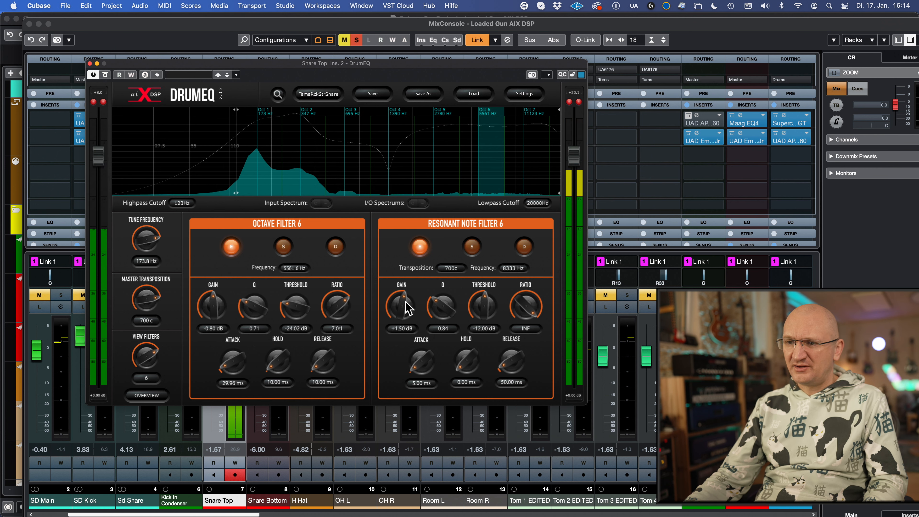
mouse_move(217, 310)
left_mouse_down()
mouse_move(215, 349)
mouse_move(216, 308)
left_mouse_up()
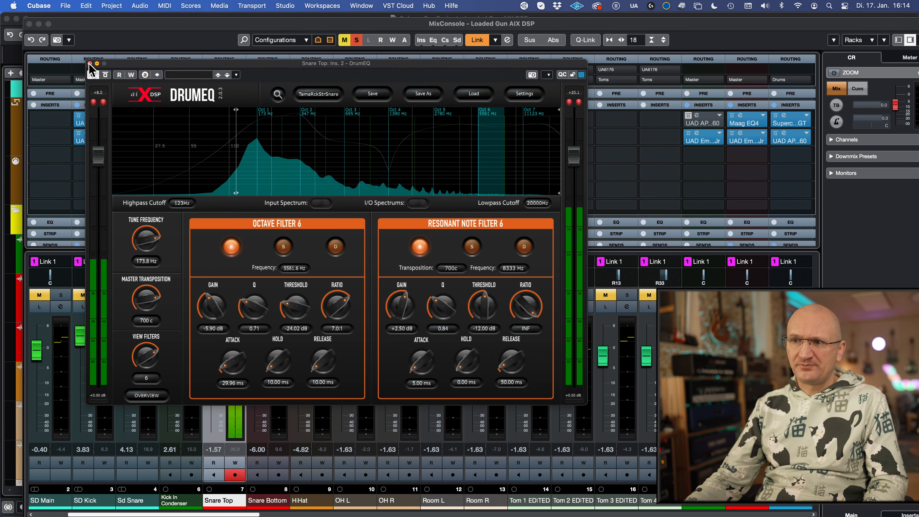
left_click(90, 63)
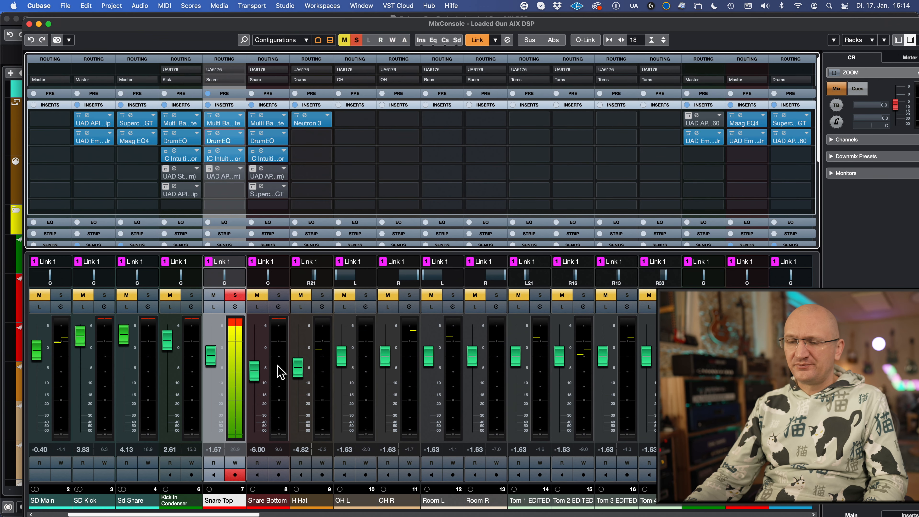
Unsolo the Snare Top and trim the faders to 2.03 on Kick In Condenser and -1.79 on Snare Top.
left_click(236, 295)
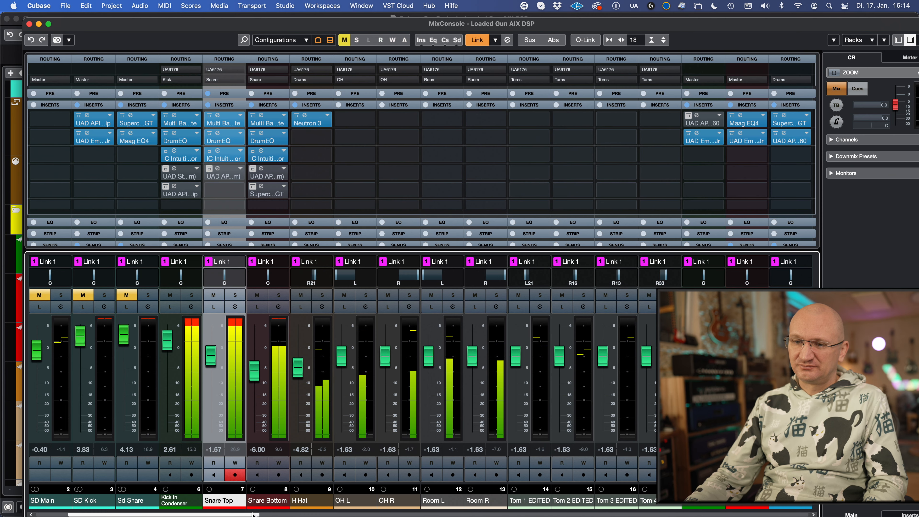
scroll(263, 514, "left", 2)
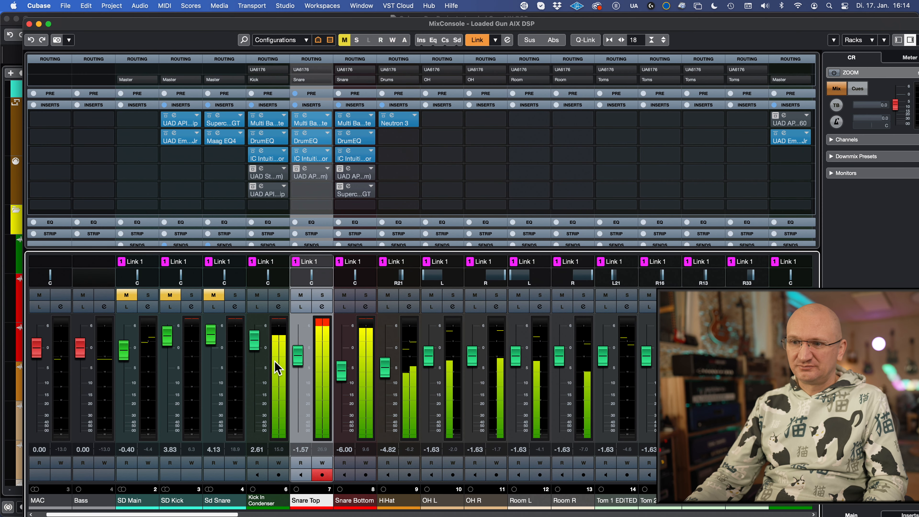
left_click_drag(255, 340, 256, 343)
left_click_drag(300, 362, 298, 367)
Compare the live drums with the soloed SD Main, SD Kick and Sd Snare channels, and clear those solos.
left_click(231, 297)
left_click(196, 298)
left_click(153, 298)
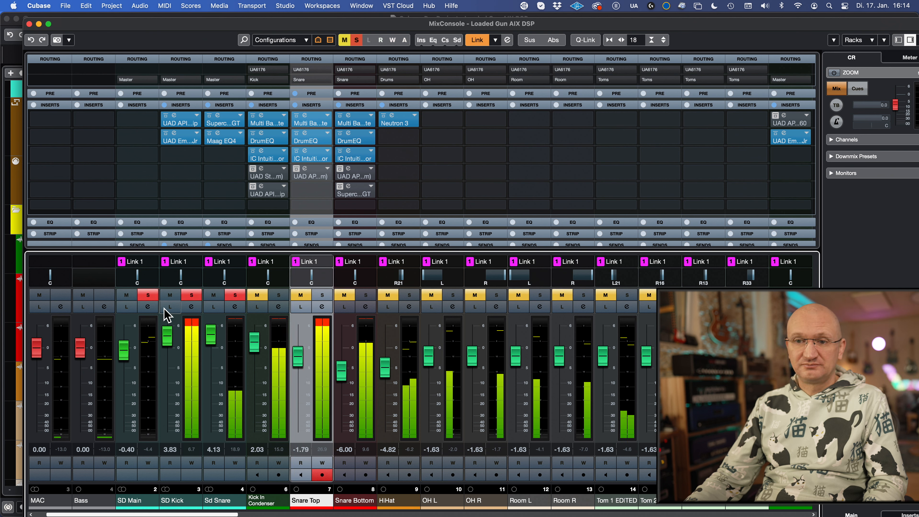
left_click(150, 296)
left_click(191, 295)
left_click(234, 295)
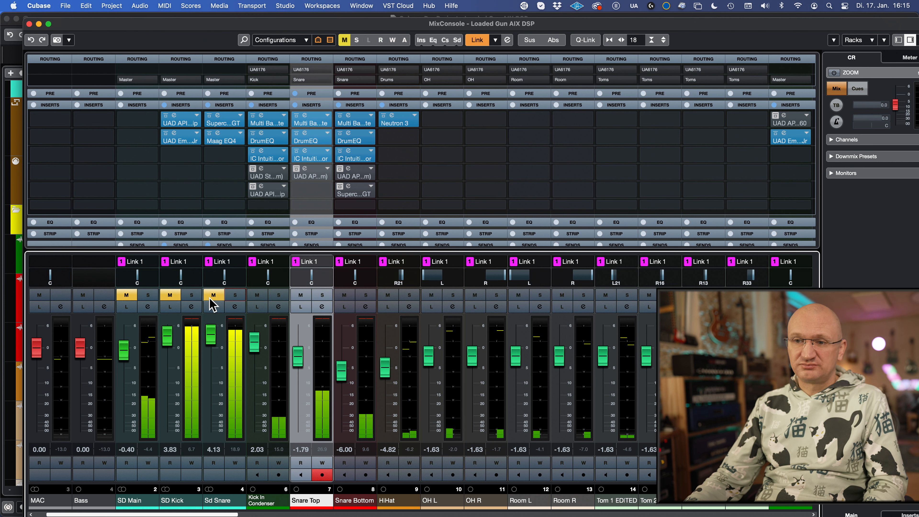
Unmute the SD drum channels, check the drum group and bass channels, and close the MixConsole.
left_click(171, 296)
left_click(128, 296)
left_click_drag(228, 513, 363, 514)
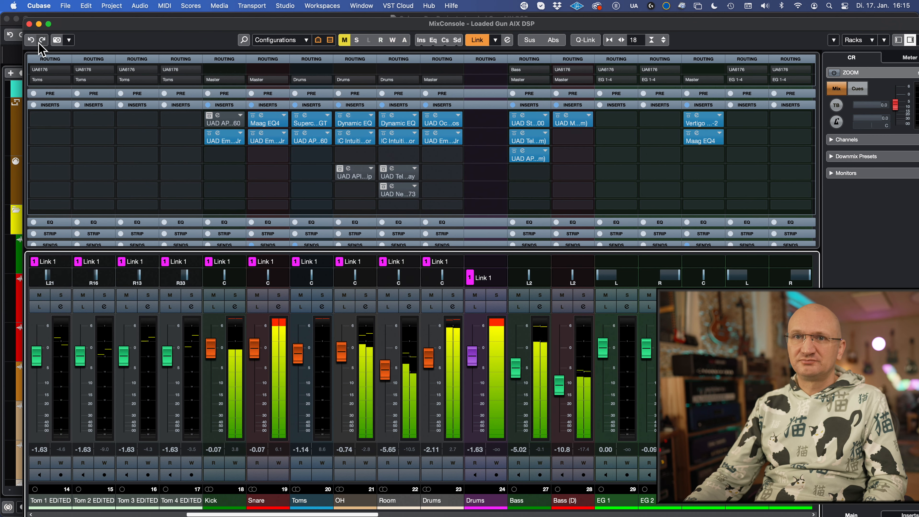
left_click(29, 24)
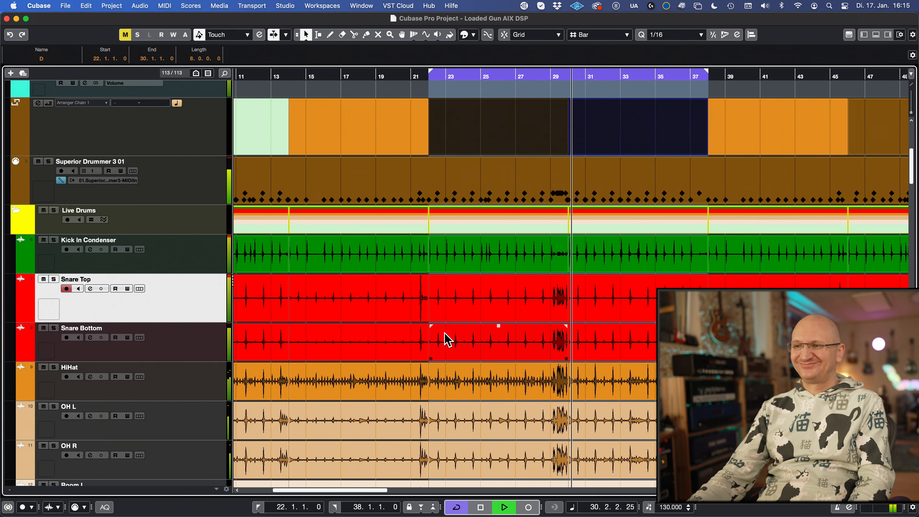
Solo the Superior Drummer 3 01 track, the Live Drums folder, and the Bass and Bass (D) tracks.
left_click(49, 162)
left_click(54, 211)
key("g")
key("g")
key("g")
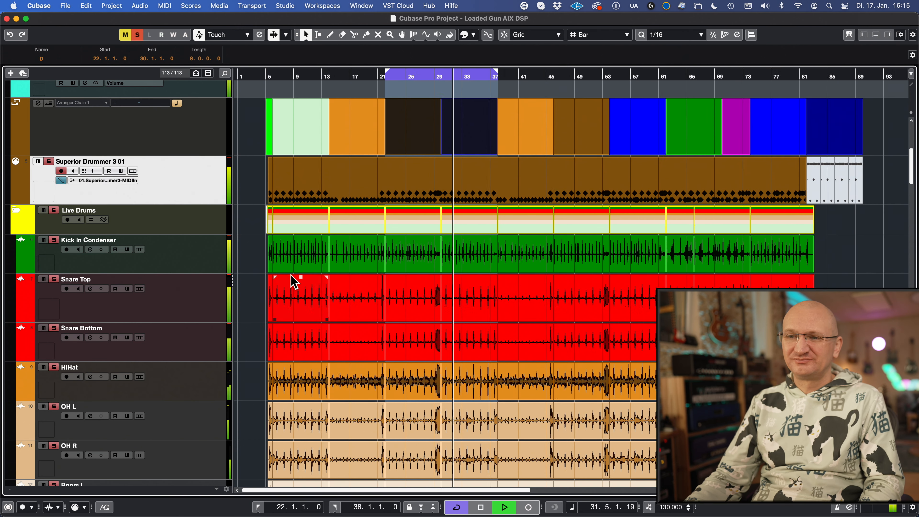
scroll(297, 277, "down", 15)
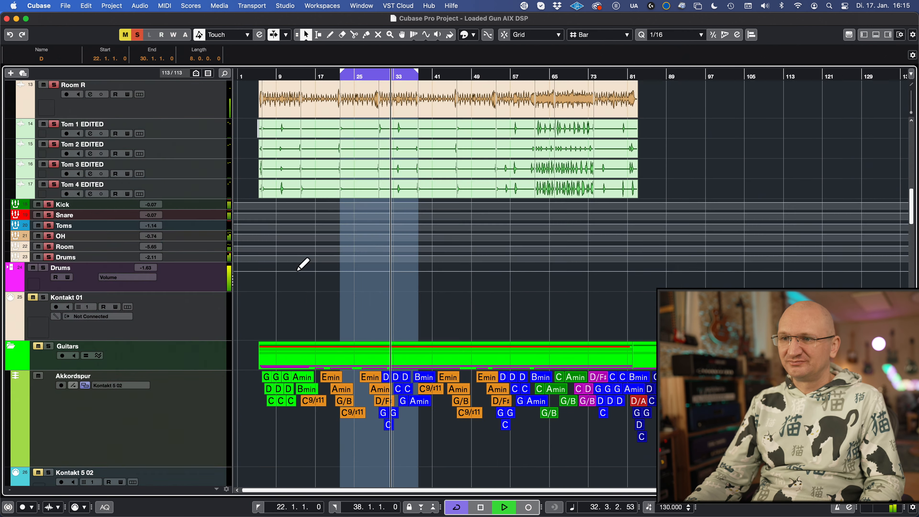
scroll(297, 262, "down", 10)
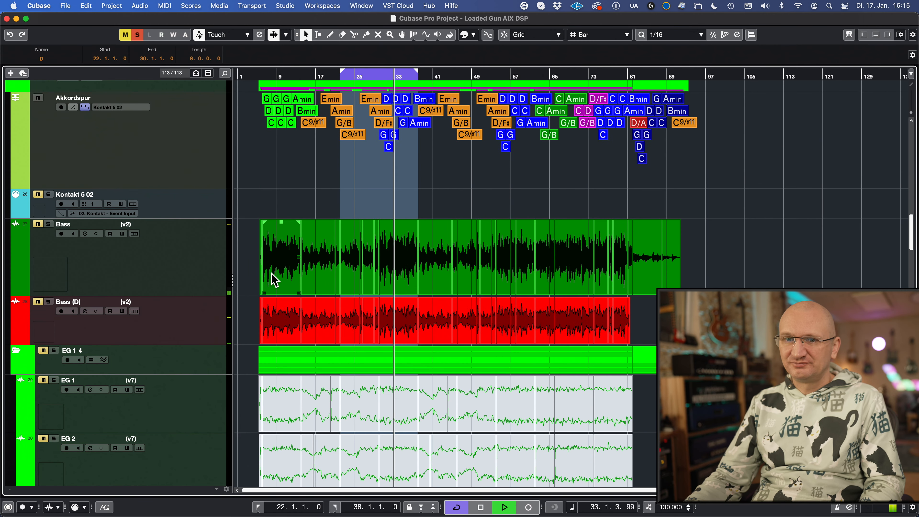
left_click(49, 224)
left_click(49, 294)
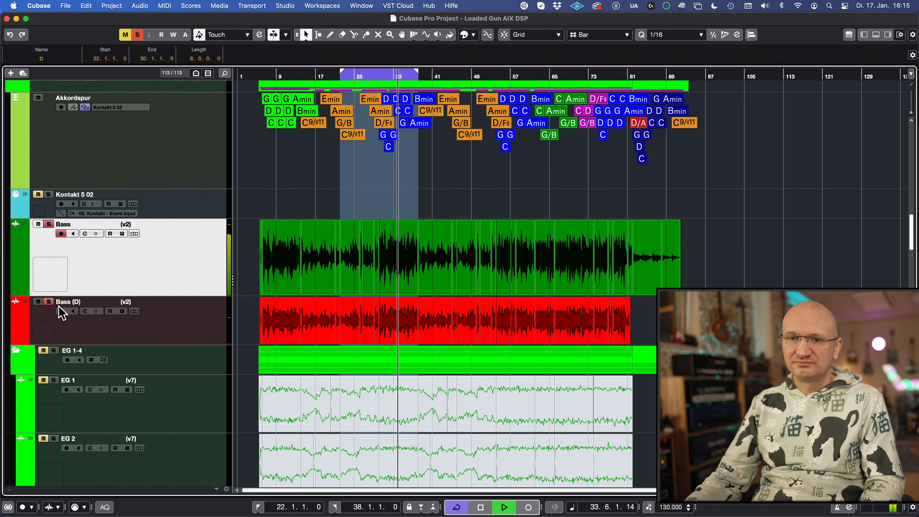
Look over the soloed bass and drum tracks in the arrangement while the cycle range plays.
left_click(384, 213)
key("h")
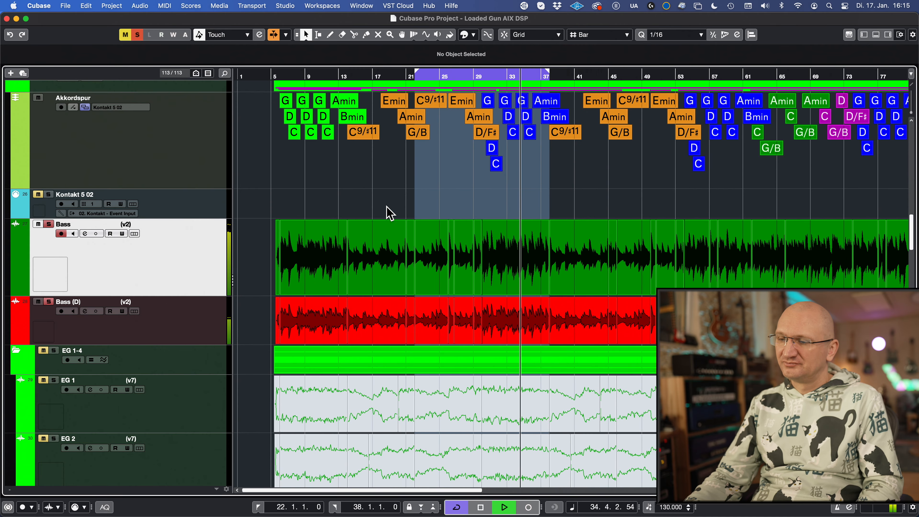
scroll(386, 205, "right", 5)
scroll(387, 206, "up", 8)
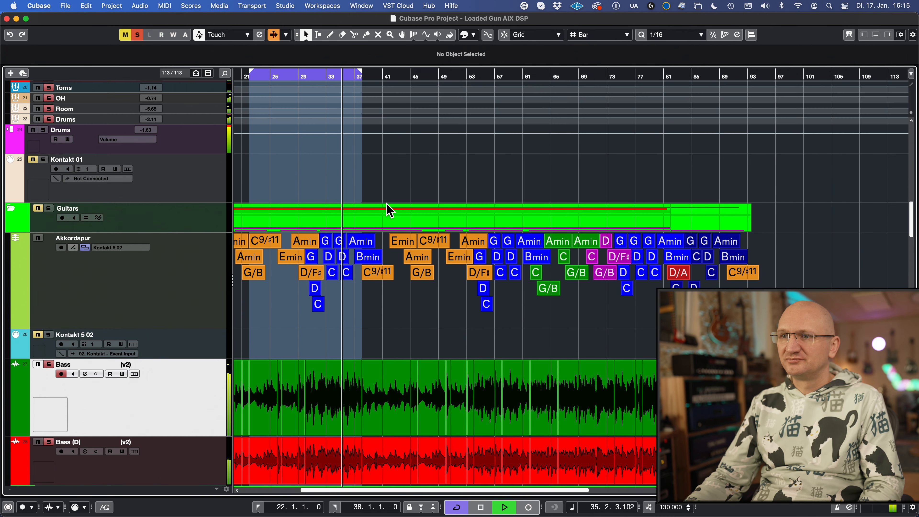
key("h")
scroll(387, 205, "up", 15)
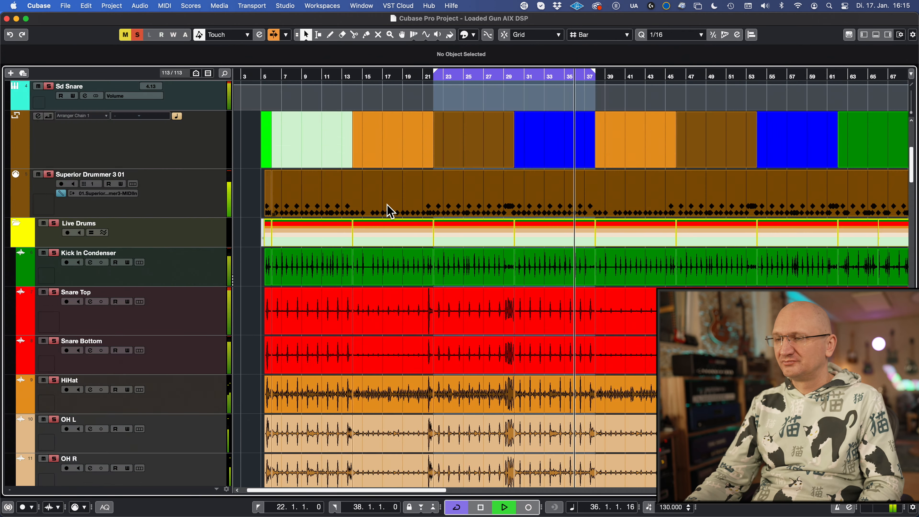
scroll(387, 205, "down", 3)
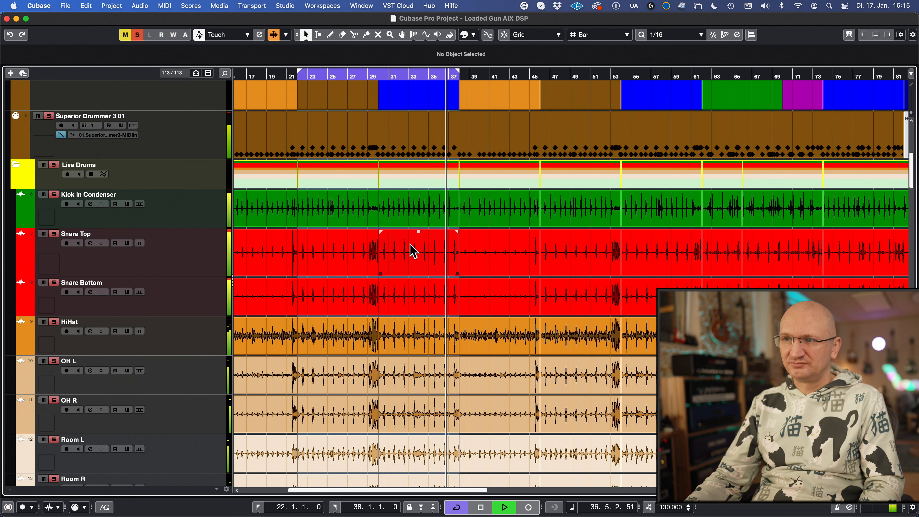
scroll(416, 246, "left", 3)
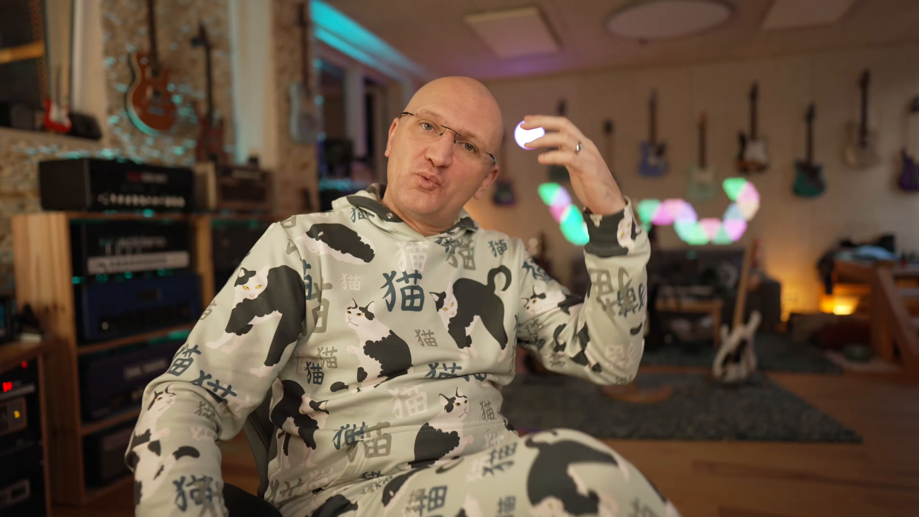